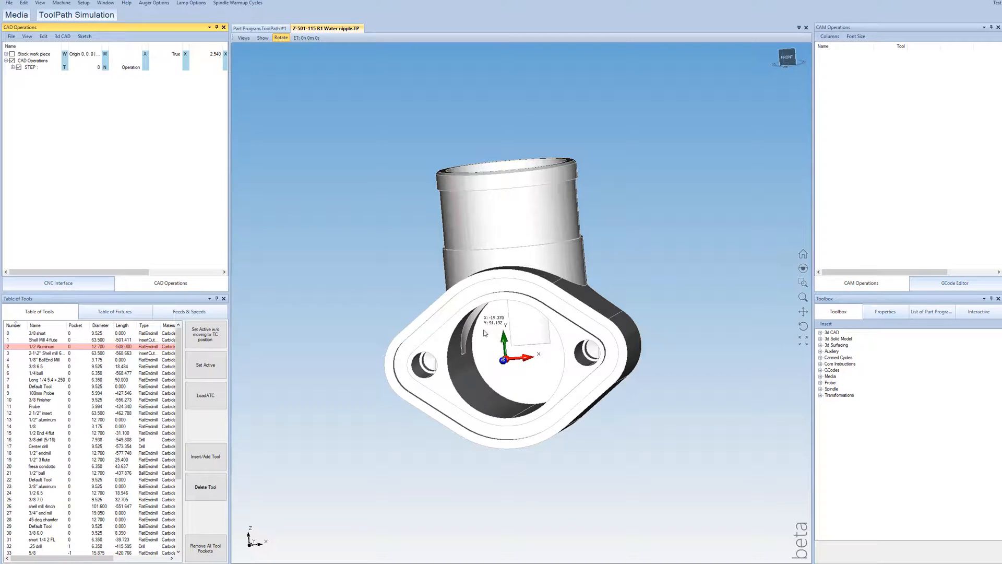
Step: Examine the water nipple model's flange face, central bore, bolt holes and pipe section from several angles
{"action": "left_click_drag", "start_coordinate": [488, 331], "coordinate": [495, 308]}
{"action": "scroll", "coordinate": [496, 278], "scroll_direction": "down", "scroll_amount": 3}
{"action": "scroll", "coordinate": [500, 231], "scroll_direction": "up", "scroll_amount": 3}
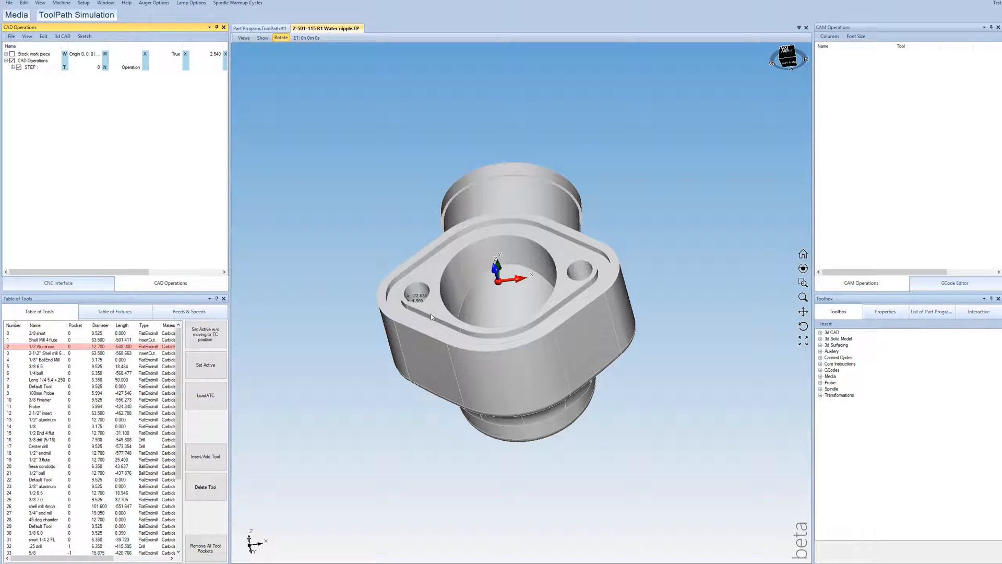
{"action": "left_click_drag", "start_coordinate": [572, 265], "coordinate": [570, 294]}
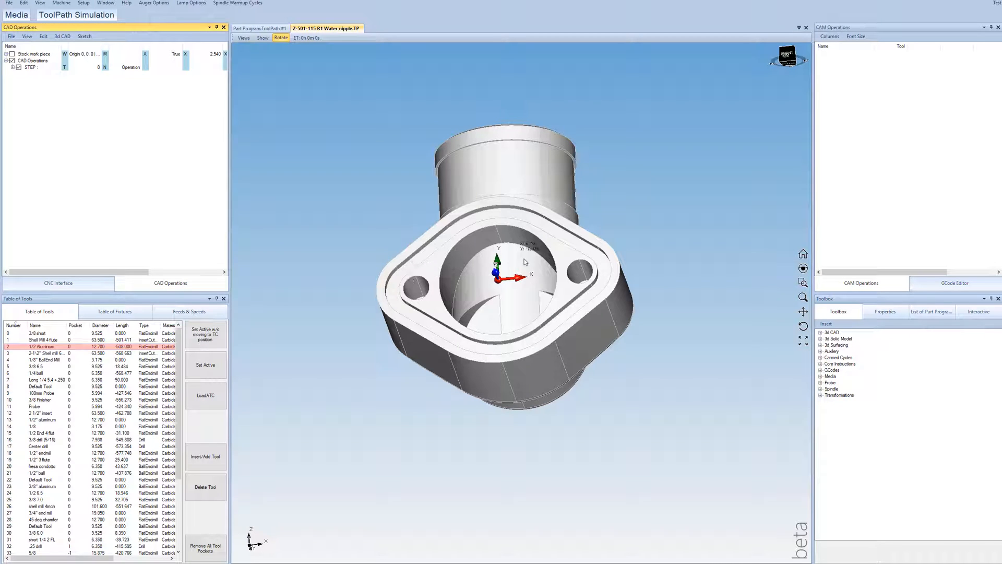
{"action": "scroll", "coordinate": [559, 259], "scroll_direction": "down", "scroll_amount": 3}
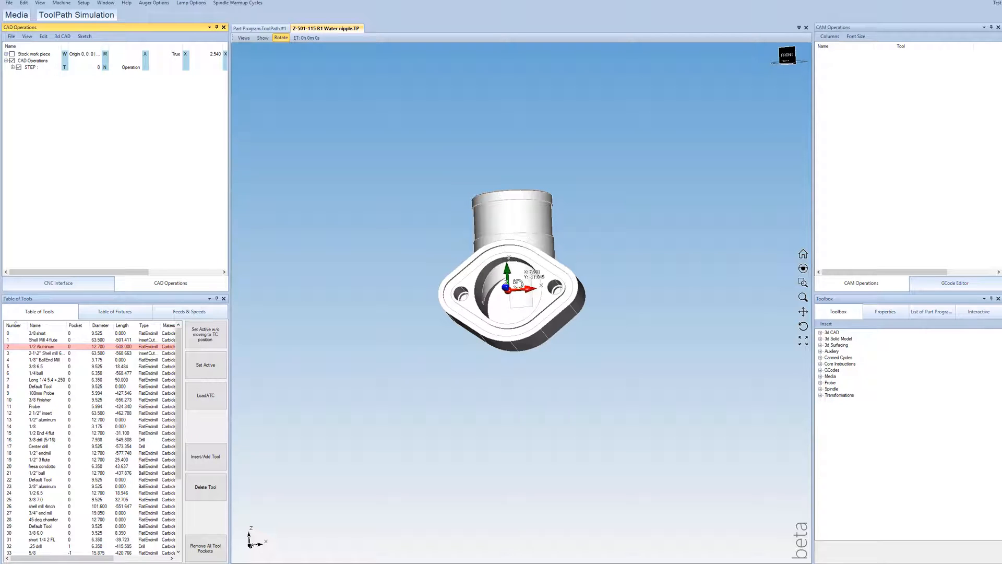
{"action": "left_click_drag", "start_coordinate": [537, 278], "coordinate": [509, 286]}
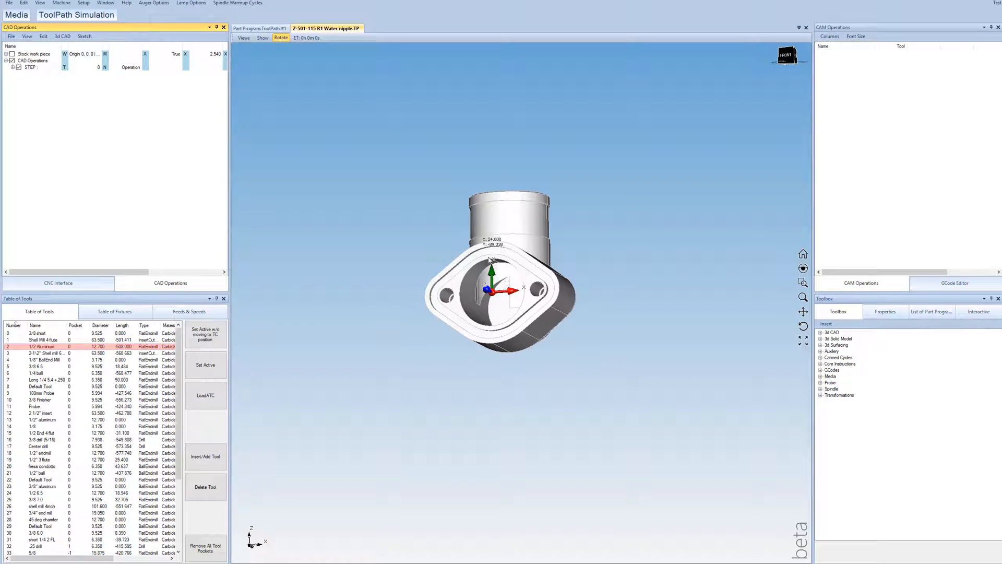
{"action": "left_click_drag", "start_coordinate": [514, 285], "coordinate": [524, 286]}
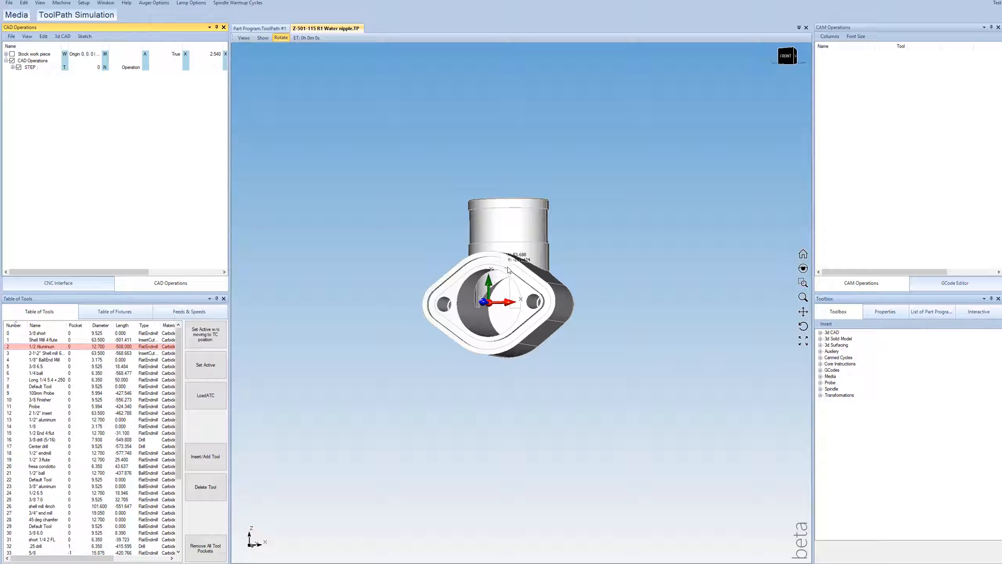
{"action": "left_click_drag", "start_coordinate": [506, 267], "coordinate": [496, 277]}
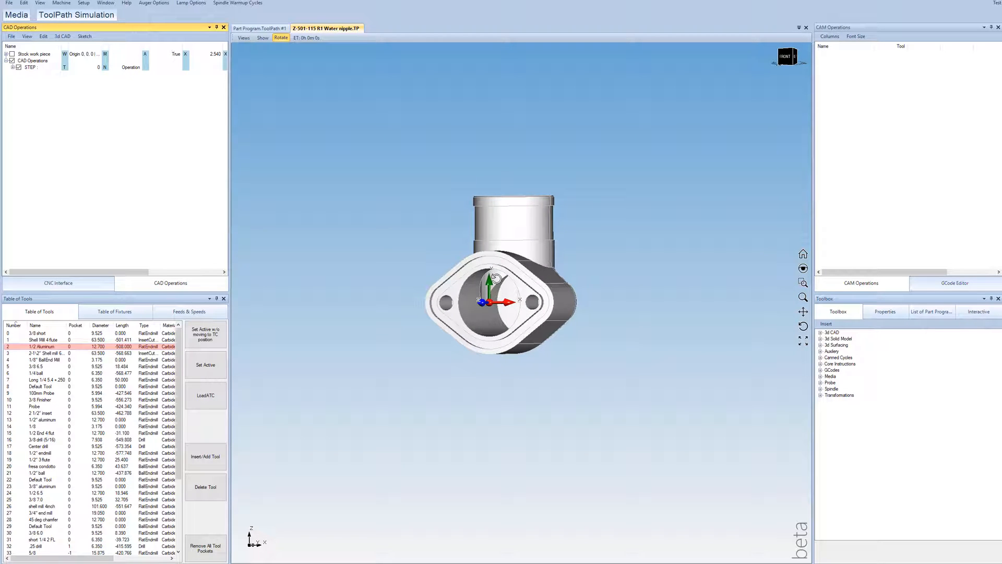
{"action": "left_click_drag", "start_coordinate": [495, 278], "coordinate": [506, 260]}
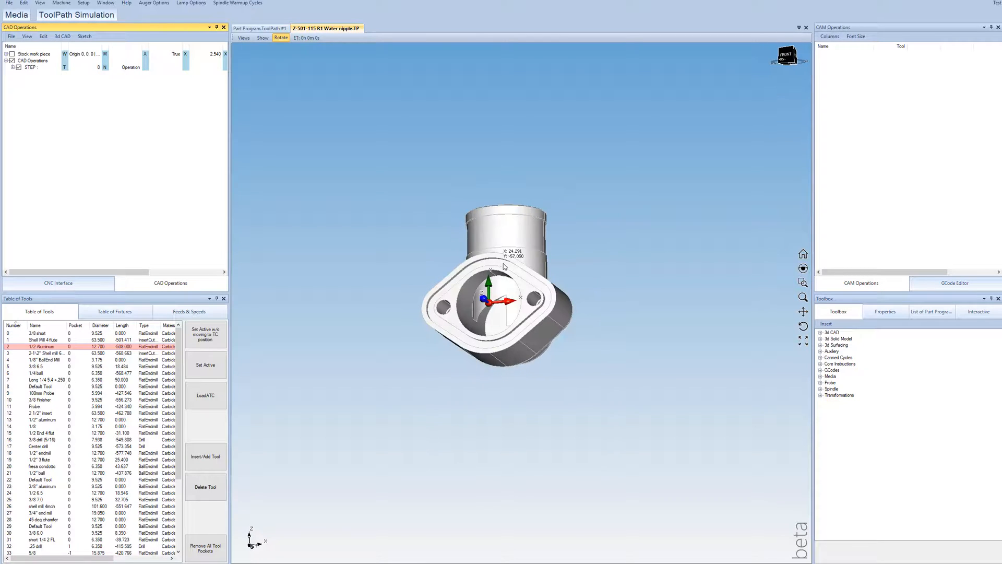
Step: Create a new 2D sketch in the CAD operations and select it
{"action": "left_click", "coordinate": [84, 36]}
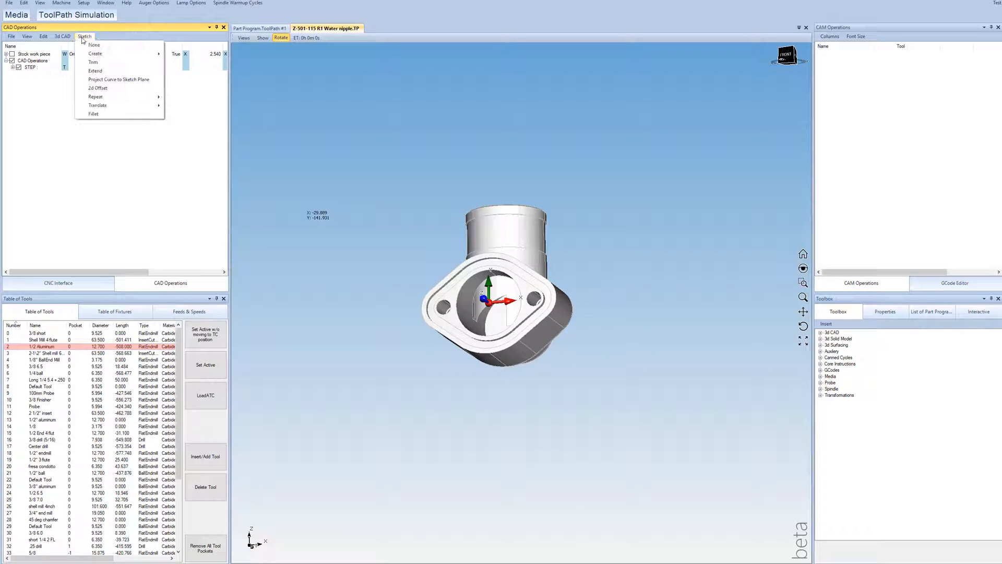
{"action": "left_click", "coordinate": [67, 38]}
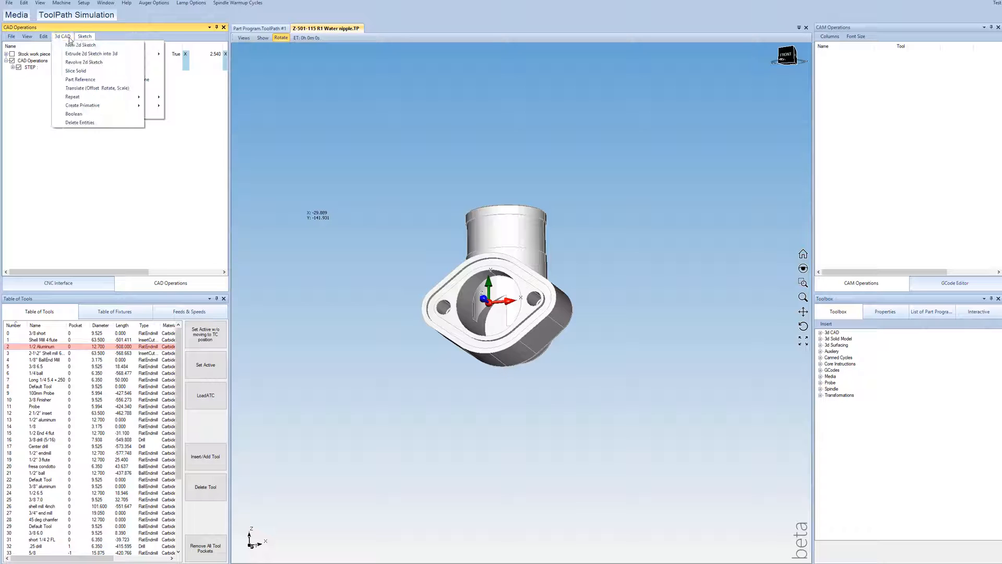
{"action": "left_click", "coordinate": [74, 46]}
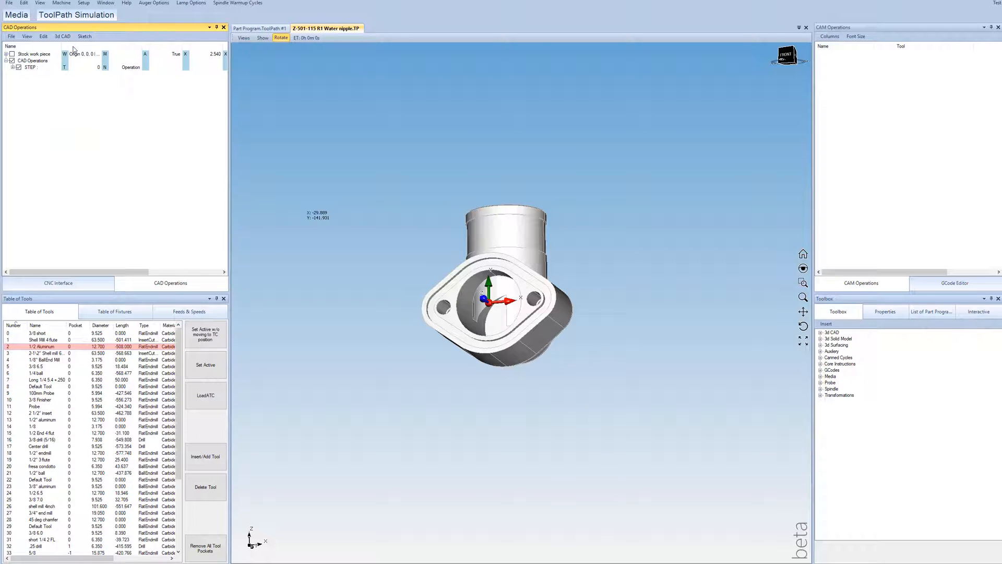
{"action": "left_click", "coordinate": [34, 74]}
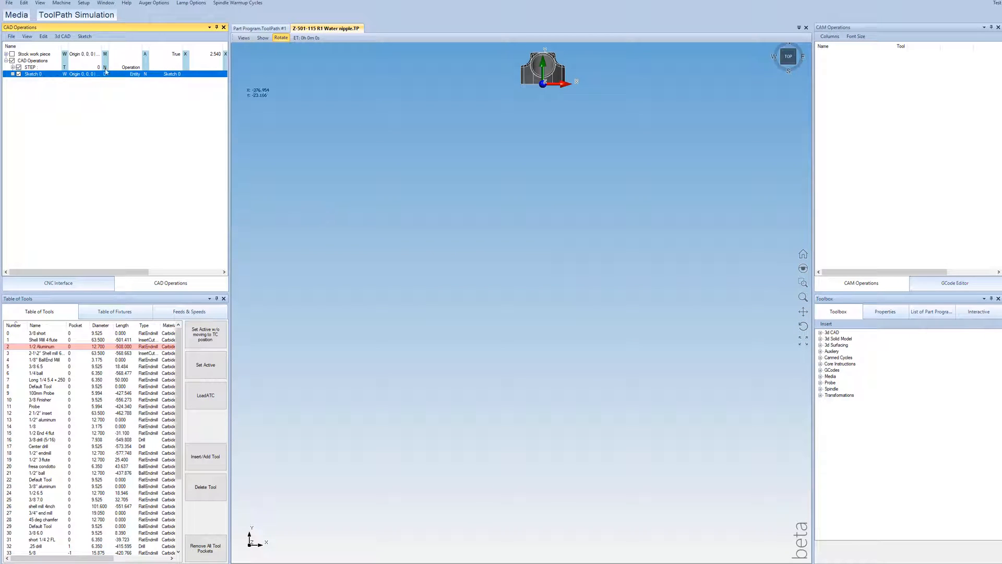
Step: Set the new sketch's plane to XZ so that it lies parallel to the flange face
{"action": "scroll", "coordinate": [583, 155], "scroll_direction": "down", "scroll_amount": 4}
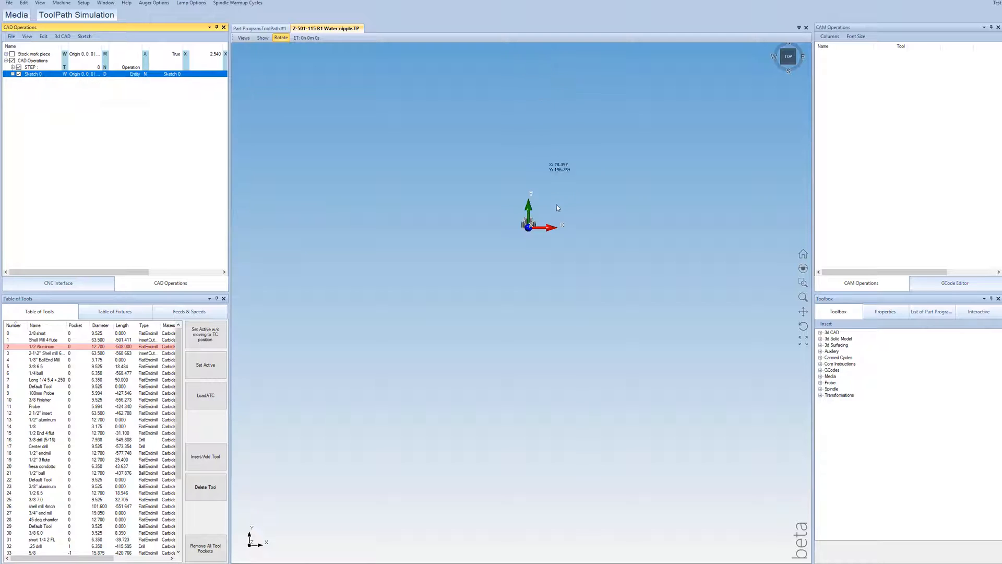
{"action": "scroll", "coordinate": [556, 204], "scroll_direction": "up", "scroll_amount": 2}
{"action": "scroll", "coordinate": [486, 255], "scroll_direction": "up", "scroll_amount": 5}
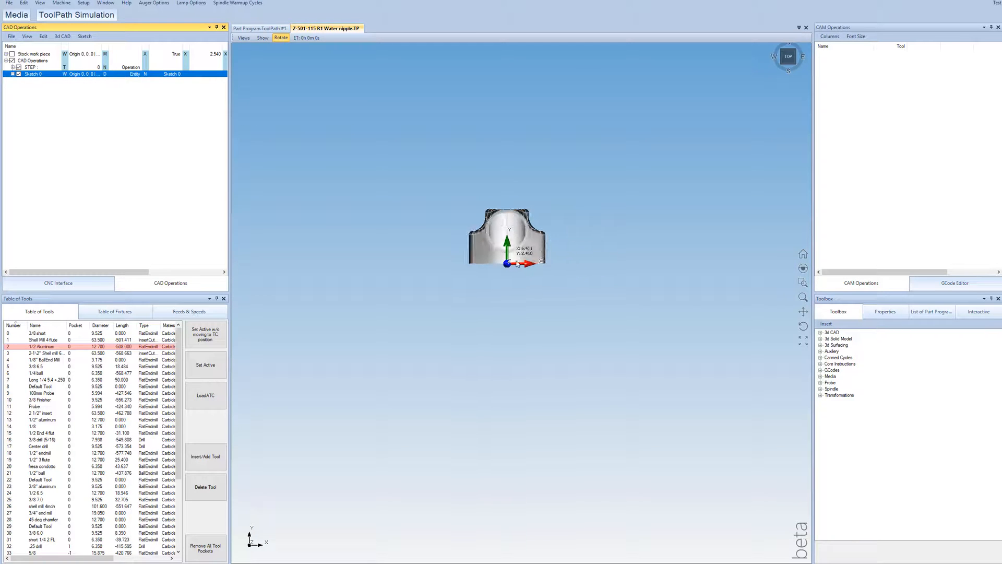
{"action": "middle_click_drag", "start_coordinate": [504, 263], "coordinate": [493, 172]}
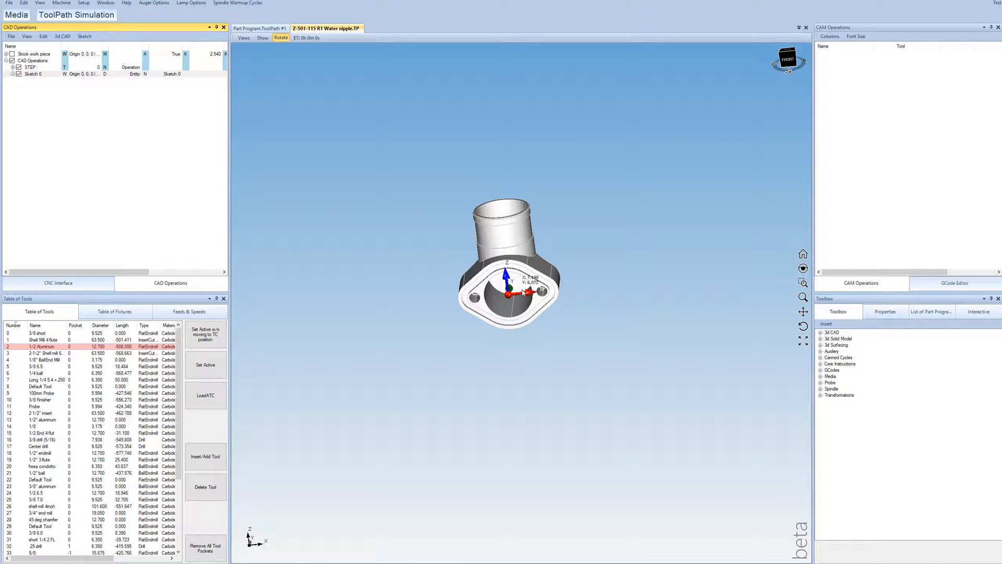
{"action": "double_click", "coordinate": [82, 76]}
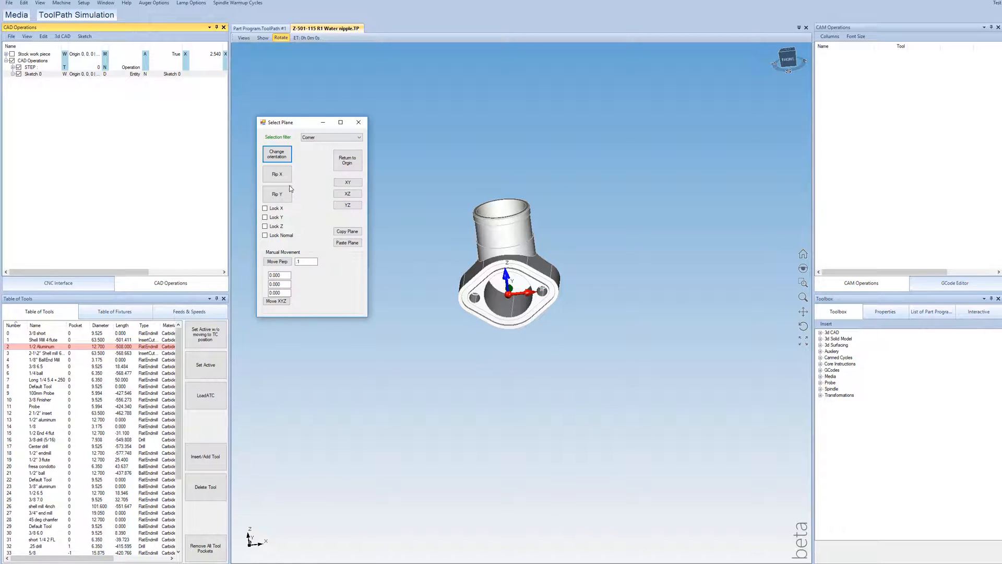
{"action": "left_click", "coordinate": [348, 194]}
{"action": "left_click", "coordinate": [358, 122]}
{"action": "middle_click_drag", "start_coordinate": [633, 504], "coordinate": [609, 505]}
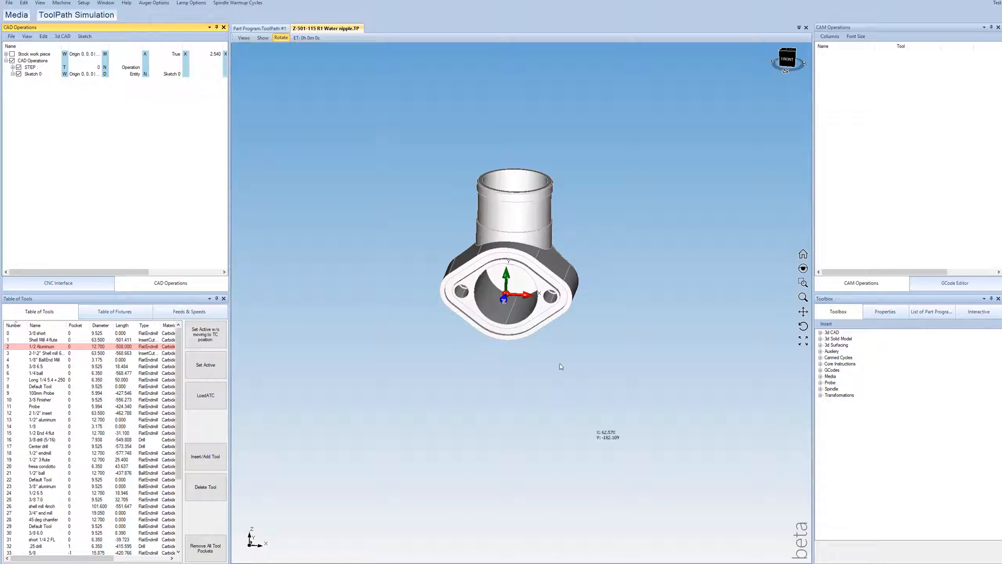
Step: Set the view to the sketch plane and examine the plane's origin and axes against the flange
{"action": "right_click", "coordinate": [36, 75]}
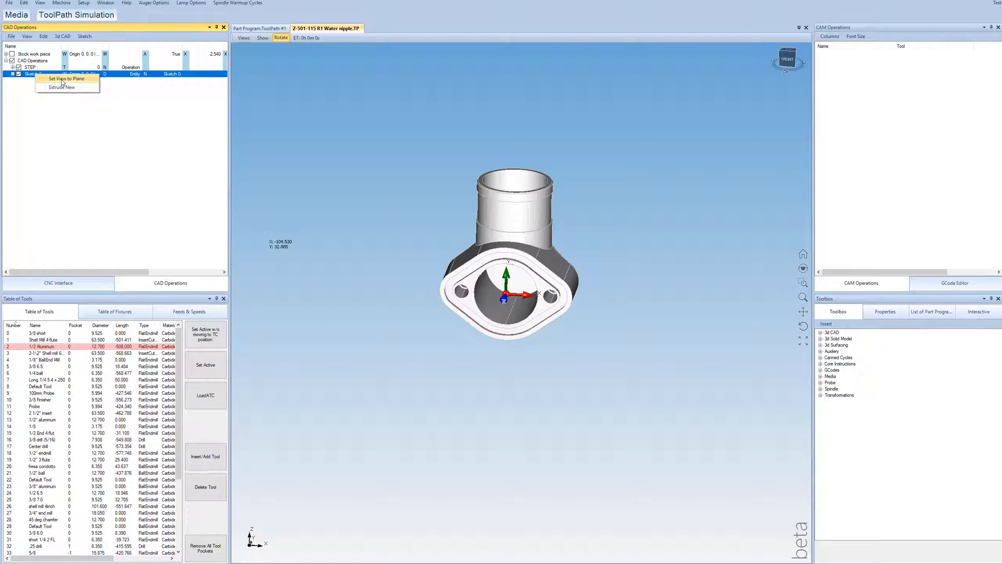
{"action": "left_click", "coordinate": [62, 79]}
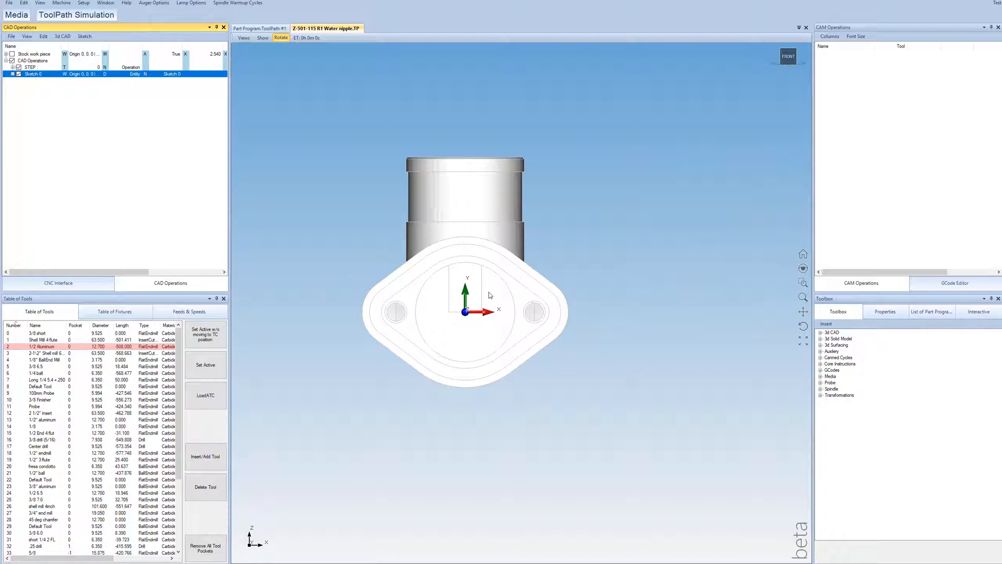
{"action": "scroll", "coordinate": [489, 295], "scroll_direction": "up", "scroll_amount": 2}
{"action": "left_click_drag", "start_coordinate": [503, 393], "coordinate": [478, 409]}
{"action": "scroll", "coordinate": [500, 497], "scroll_direction": "up", "scroll_amount": 1}
{"action": "left_click_drag", "start_coordinate": [500, 498], "coordinate": [487, 476]}
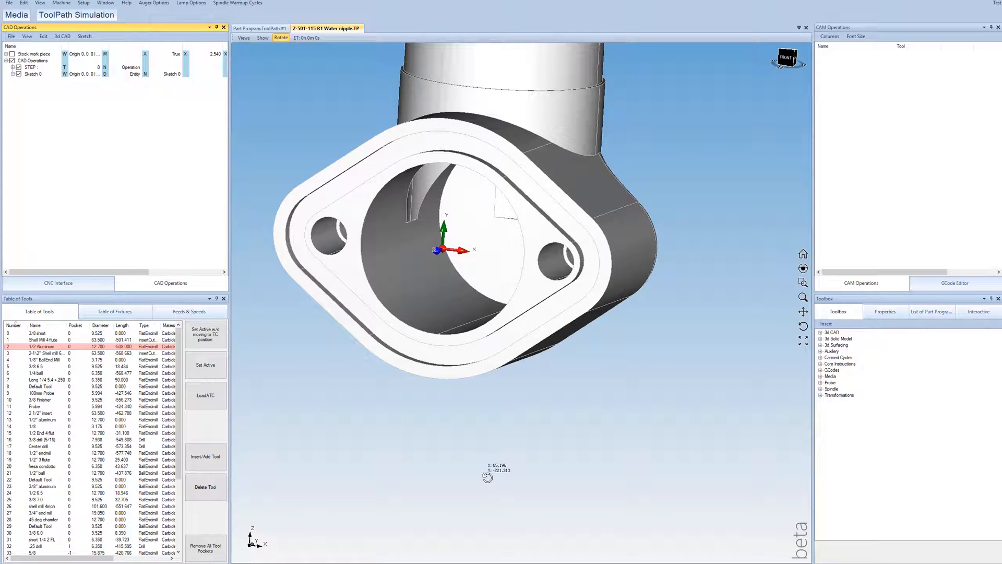
{"action": "scroll", "coordinate": [484, 439], "scroll_direction": "down", "scroll_amount": 5}
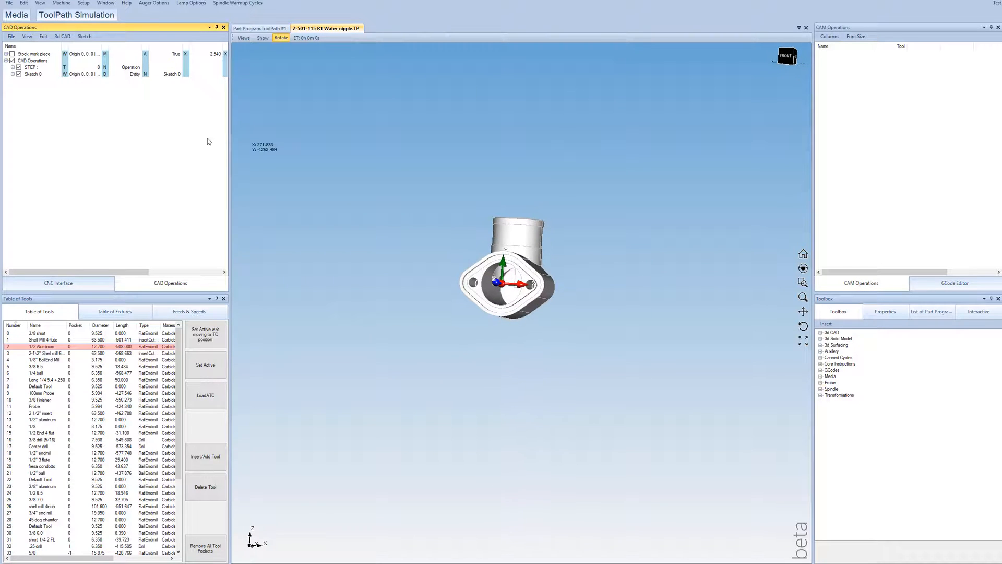
Step: Project the flange's outer outline, central bore and both bolt-hole edges onto the sketch plane, using the 3d Edge selection filter
{"action": "left_click", "coordinate": [85, 36]}
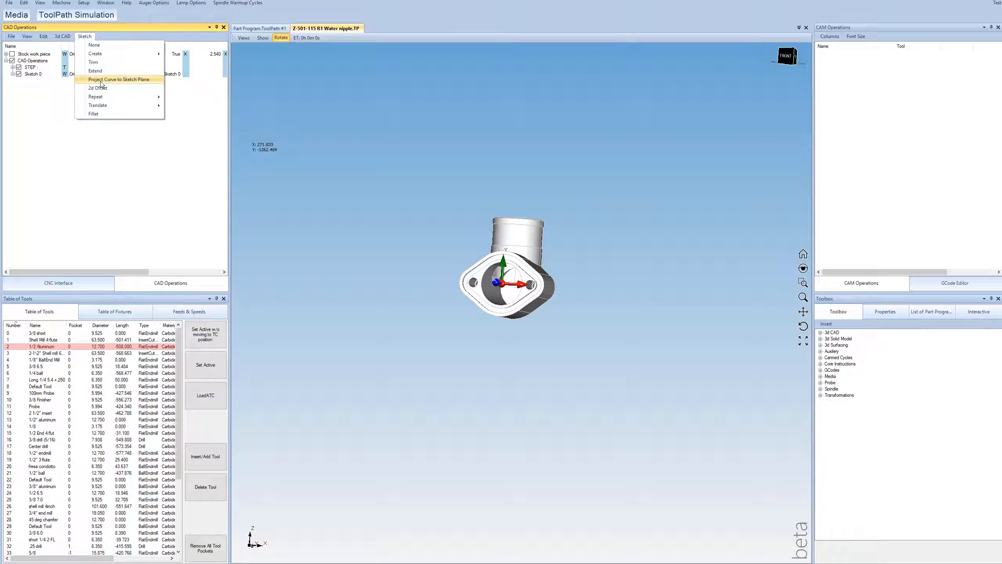
{"action": "scroll", "coordinate": [516, 288], "scroll_direction": "up", "scroll_amount": 6}
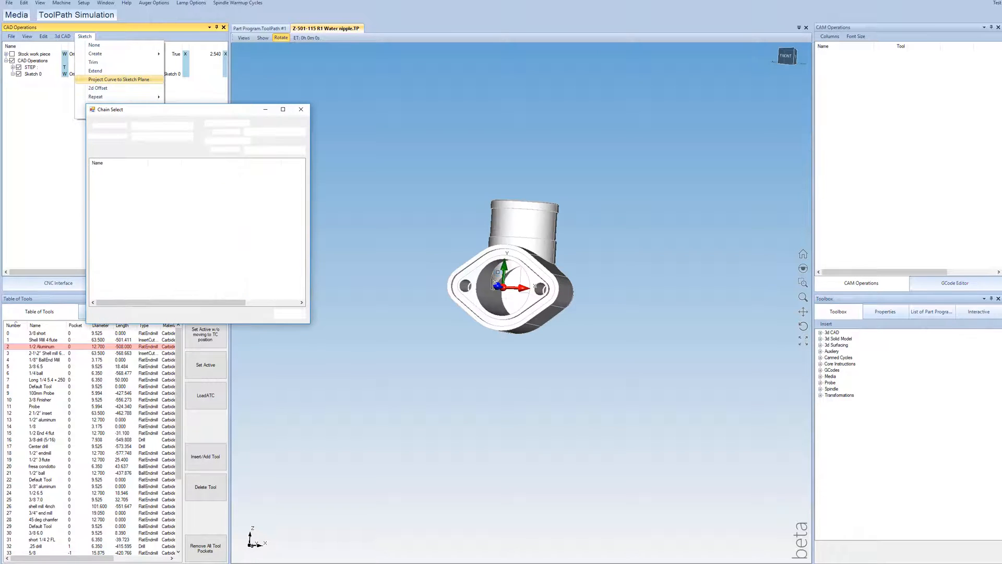
{"action": "scroll", "coordinate": [415, 276], "scroll_direction": "up", "scroll_amount": 2}
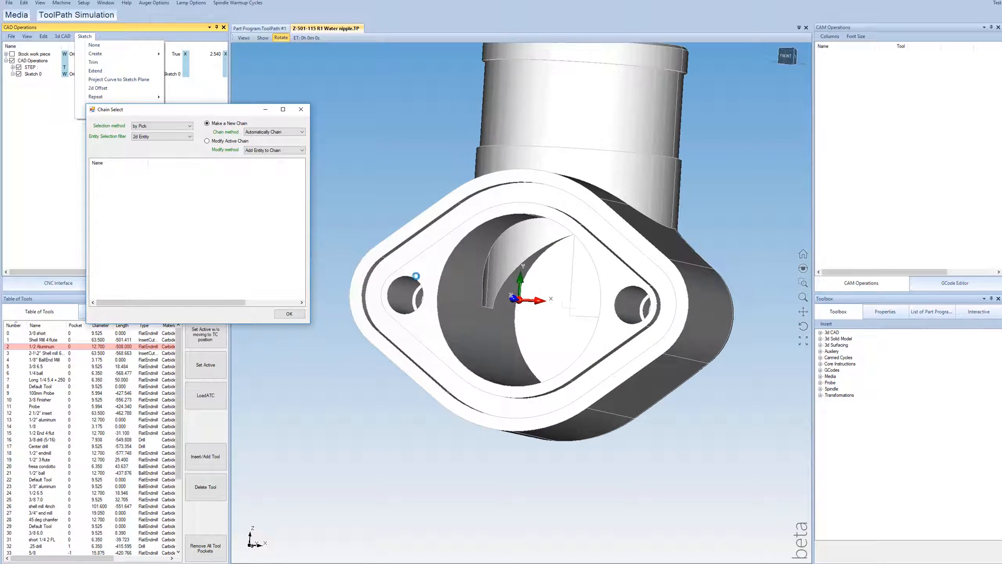
{"action": "left_click", "coordinate": [170, 137]}
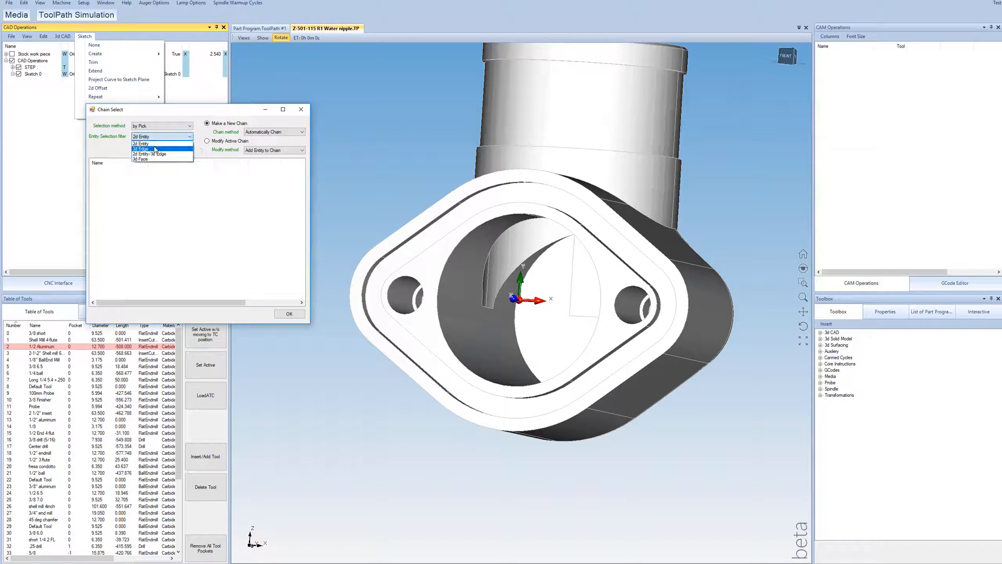
{"action": "left_click", "coordinate": [155, 149]}
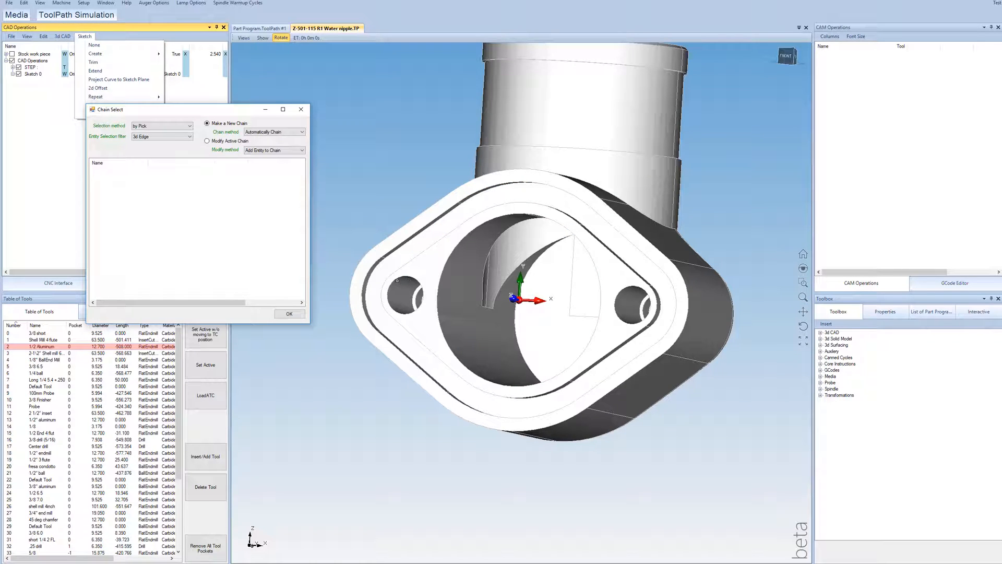
{"action": "left_click", "coordinate": [396, 279]}
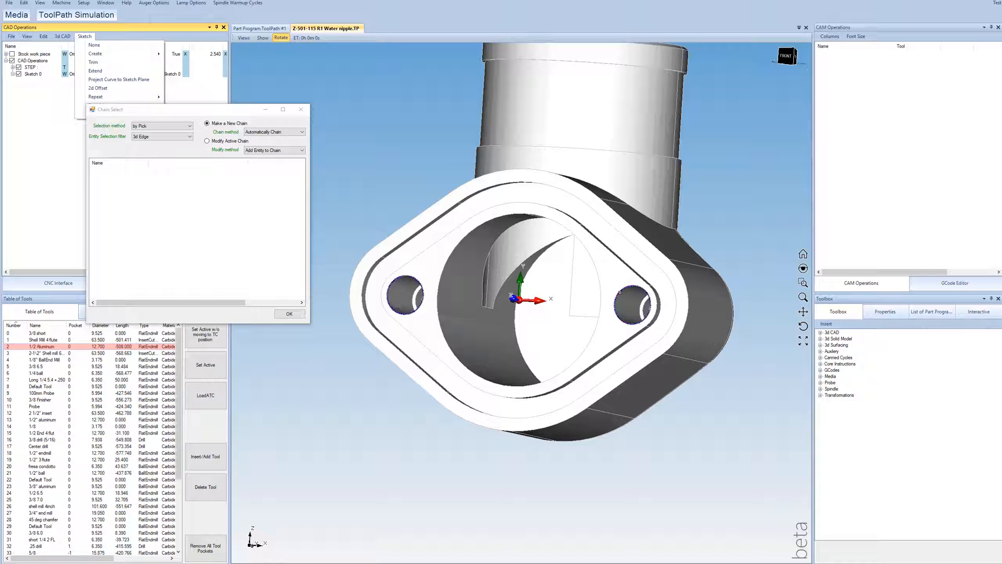
{"action": "left_click", "coordinate": [459, 244]}
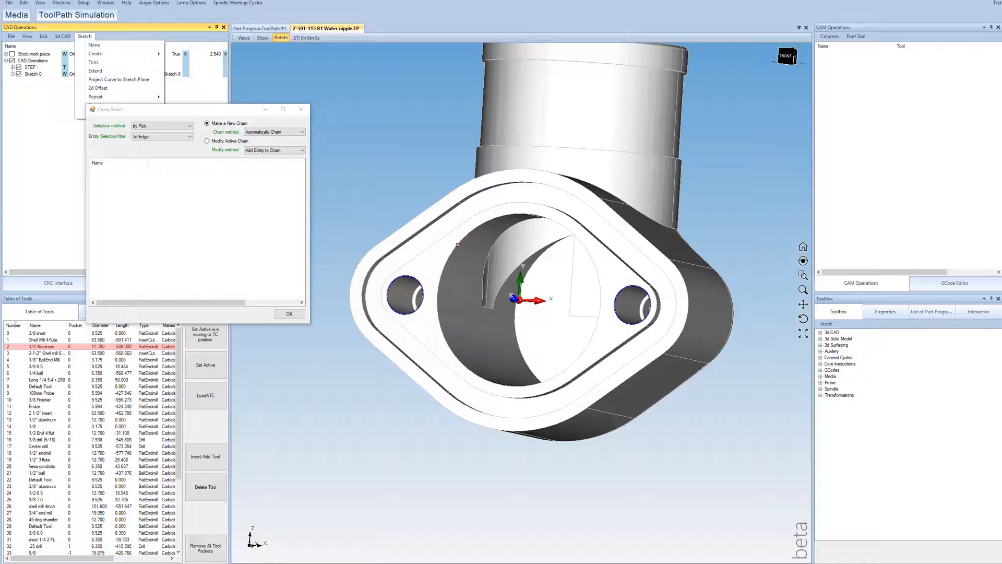
{"action": "left_click", "coordinate": [431, 206]}
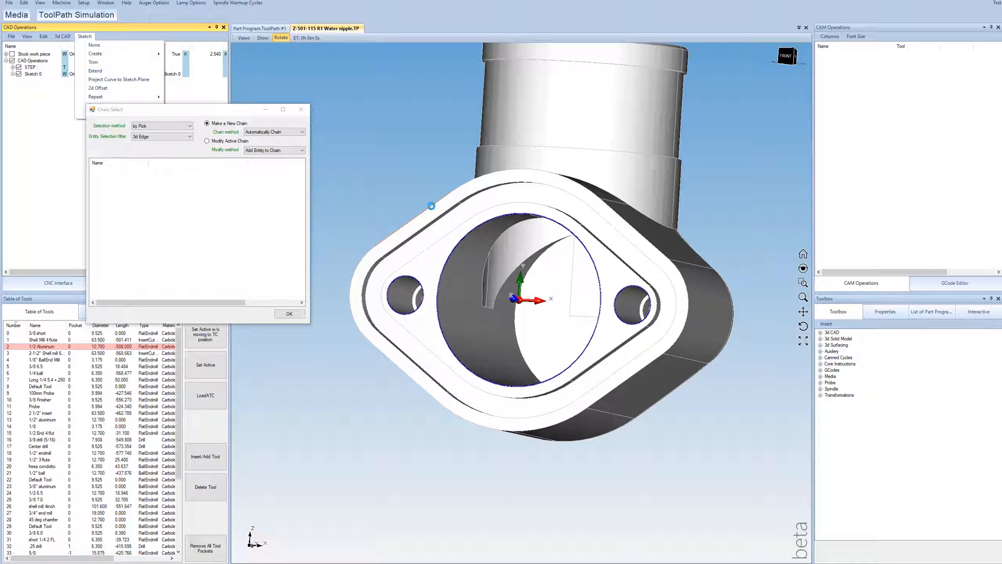
{"action": "left_click", "coordinate": [289, 314]}
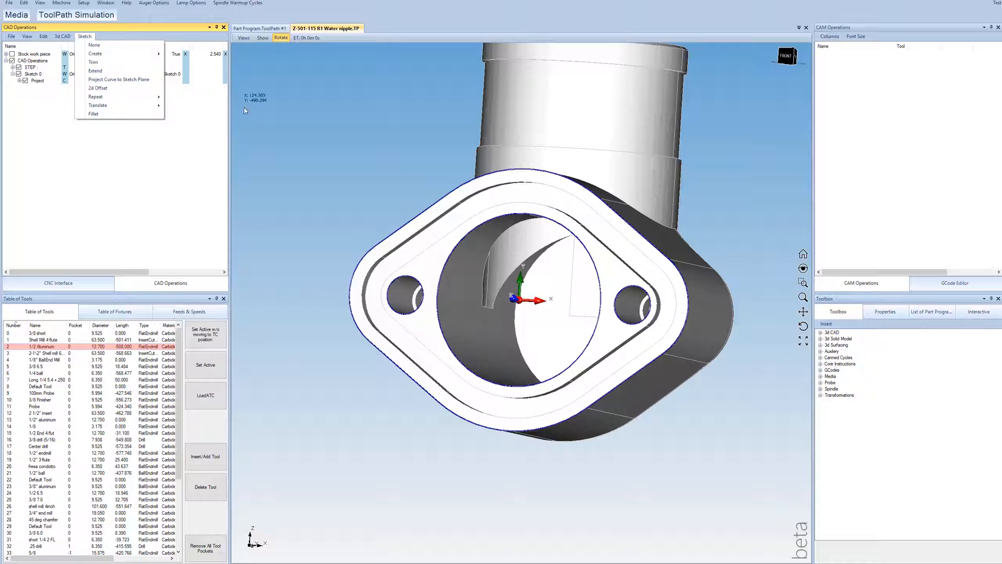
{"action": "left_click", "coordinate": [104, 45]}
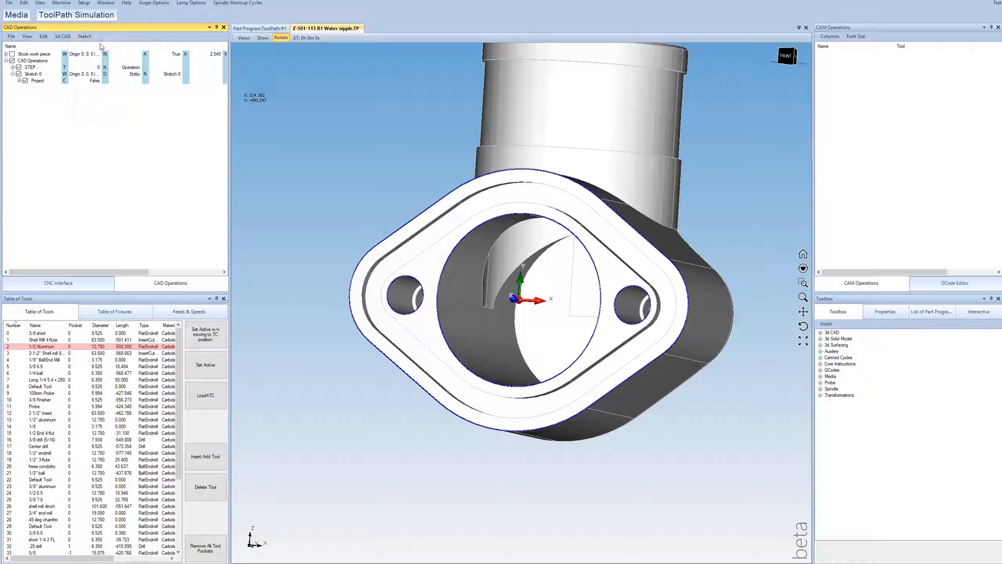
Step: Hide the STEP model and set the view to the plane of the sketch with the projected curves
{"action": "left_click", "coordinate": [20, 68]}
{"action": "scroll", "coordinate": [535, 180], "scroll_direction": "down", "scroll_amount": 4}
{"action": "mouse_move", "coordinate": [535, 261]}
{"action": "middle_mouse_down"}
{"action": "mouse_move", "coordinate": [538, 247]}
{"action": "mouse_move", "coordinate": [547, 254]}
{"action": "mouse_move", "coordinate": [556, 245]}
{"action": "middle_mouse_up"}
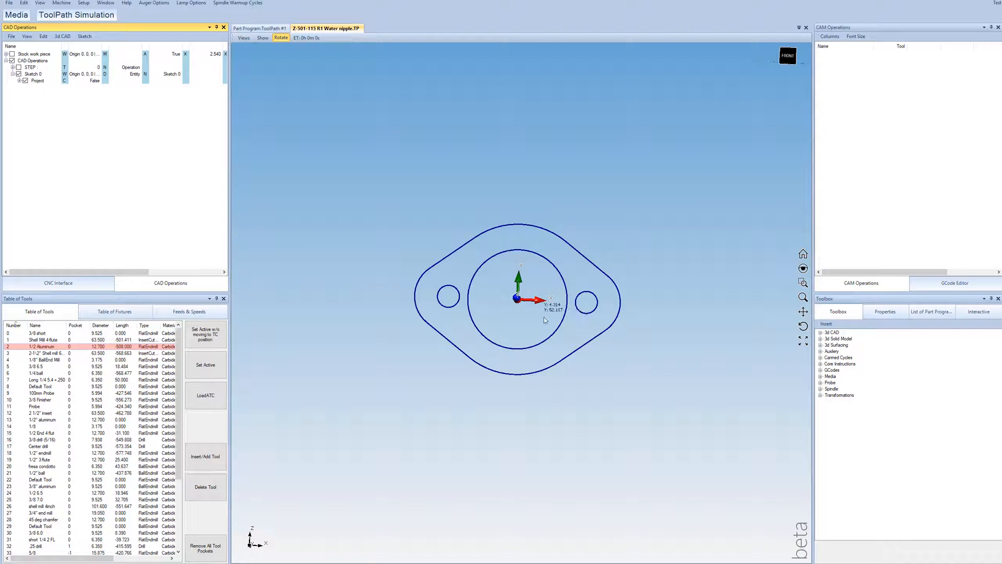
{"action": "left_click", "coordinate": [34, 76]}
{"action": "right_click", "coordinate": [35, 76]}
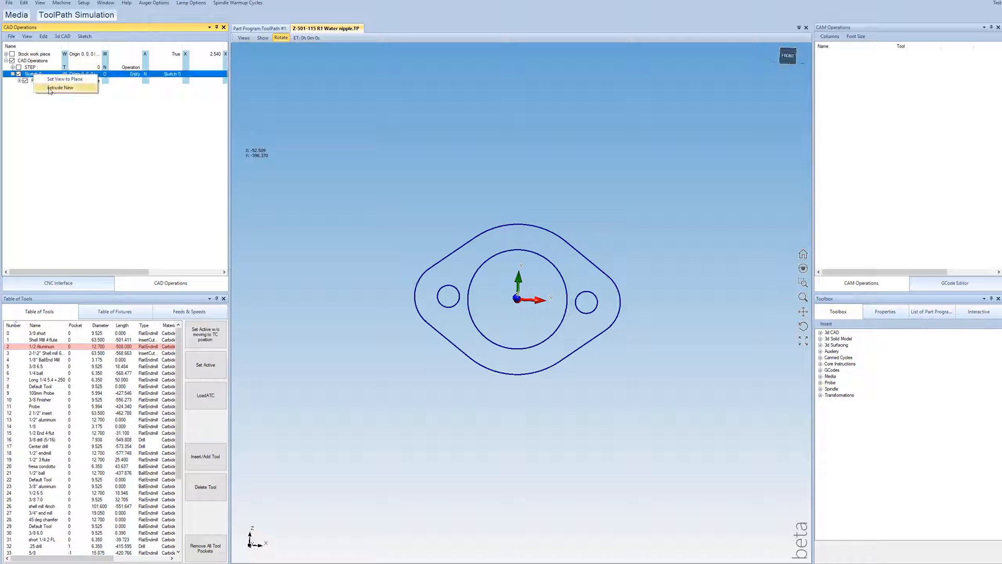
{"action": "left_click", "coordinate": [51, 80]}
{"action": "scroll", "coordinate": [527, 326], "scroll_direction": "down", "scroll_amount": 3}
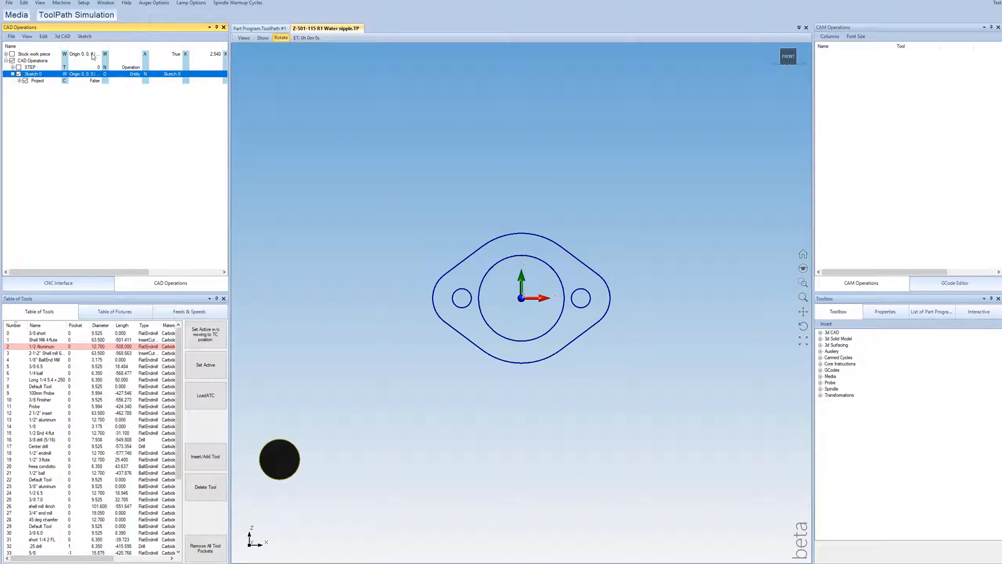
Step: Draw a center-and-corner rectangle about 88 by 64, centered on the sketch origin and enclosing the flange profile
{"action": "left_click", "coordinate": [85, 36]}
{"action": "mouse_move", "coordinate": [103, 53]}
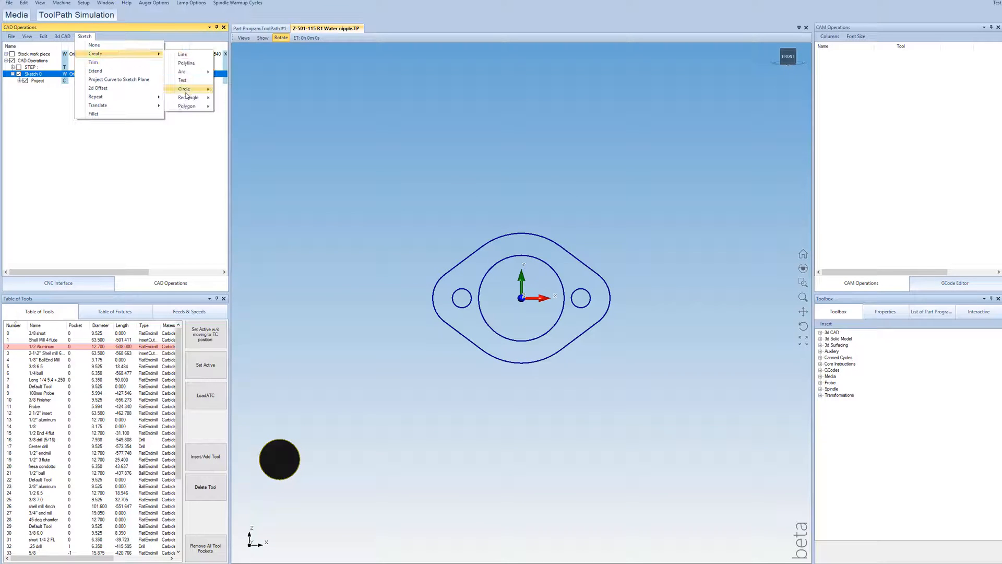
{"action": "mouse_move", "coordinate": [188, 97]}
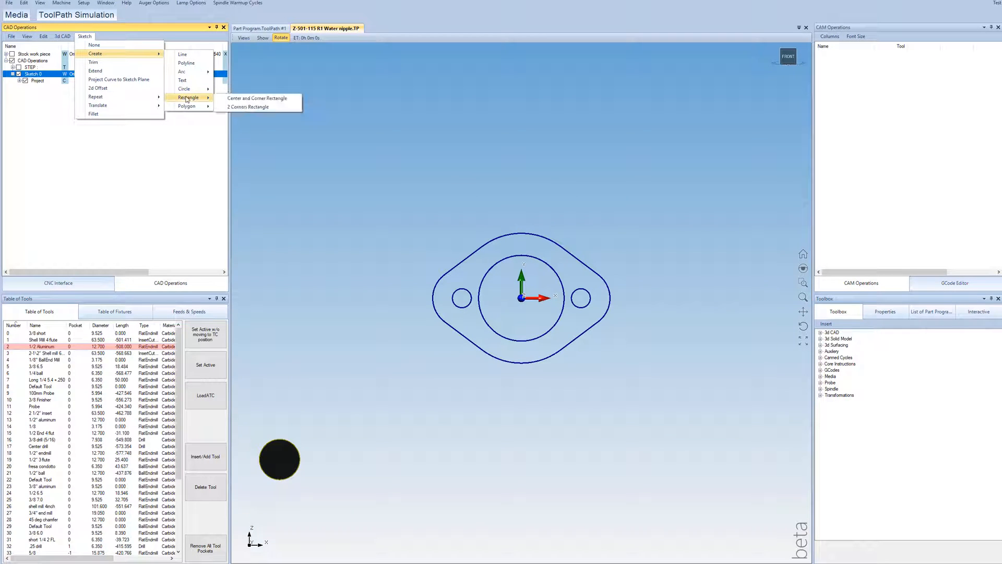
{"action": "left_click", "coordinate": [521, 298]}
{"action": "left_click", "coordinate": [698, 176]}
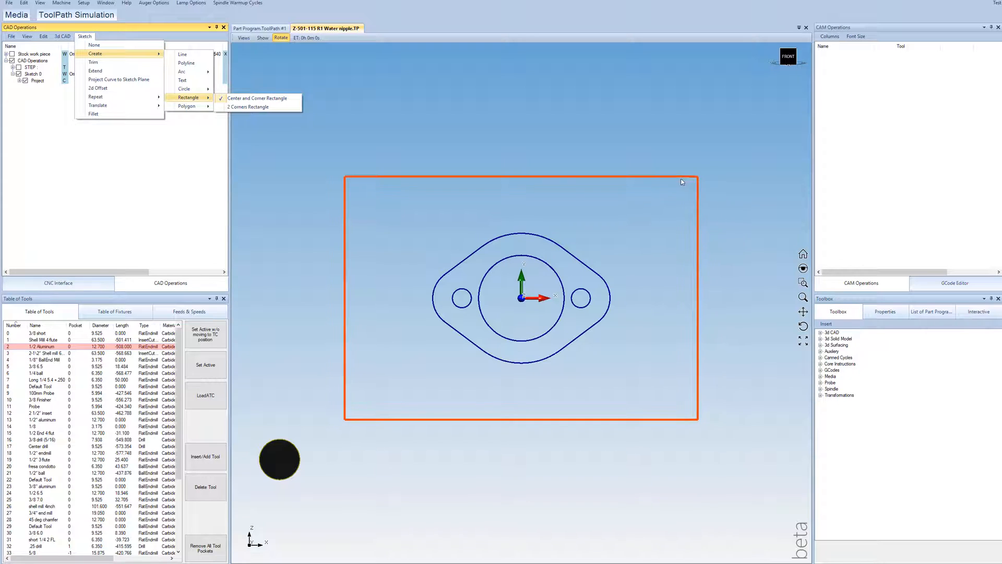
{"action": "left_click", "coordinate": [661, 197]}
{"action": "left_click", "coordinate": [112, 46]}
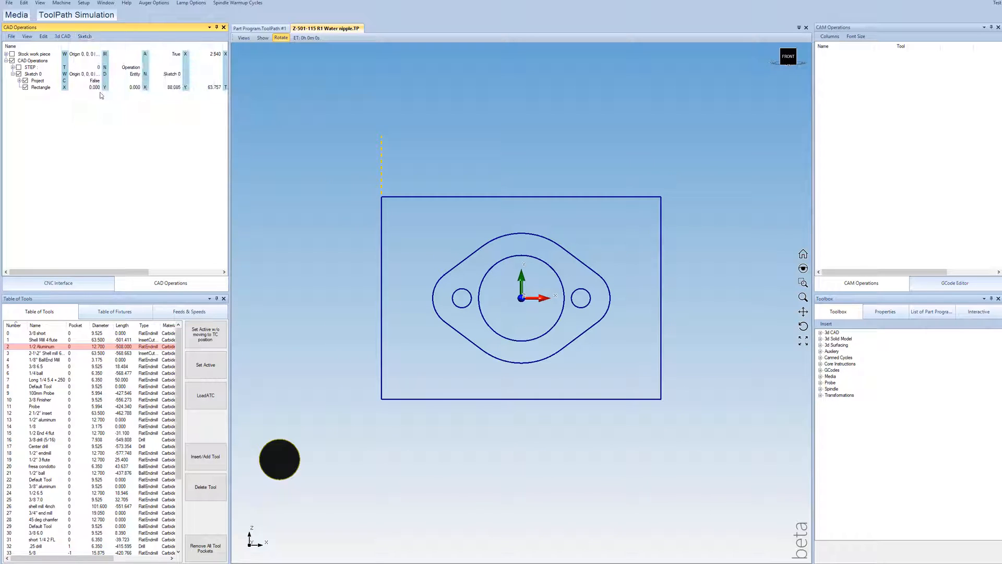
Step: Set the rectangle's X size to 70 and its Y size to 60
{"action": "left_click", "coordinate": [174, 87]}
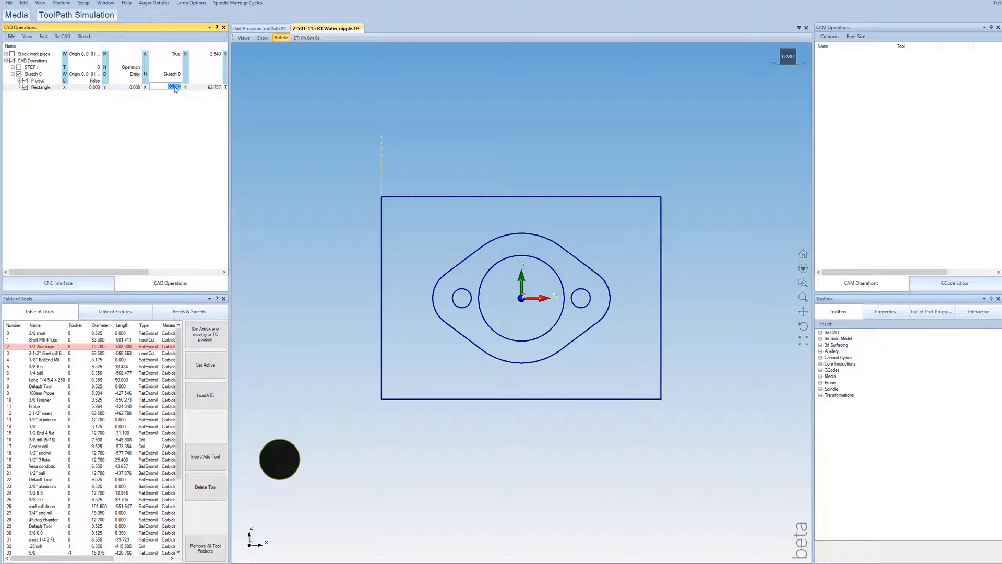
{"action": "left_click", "coordinate": [214, 89]}
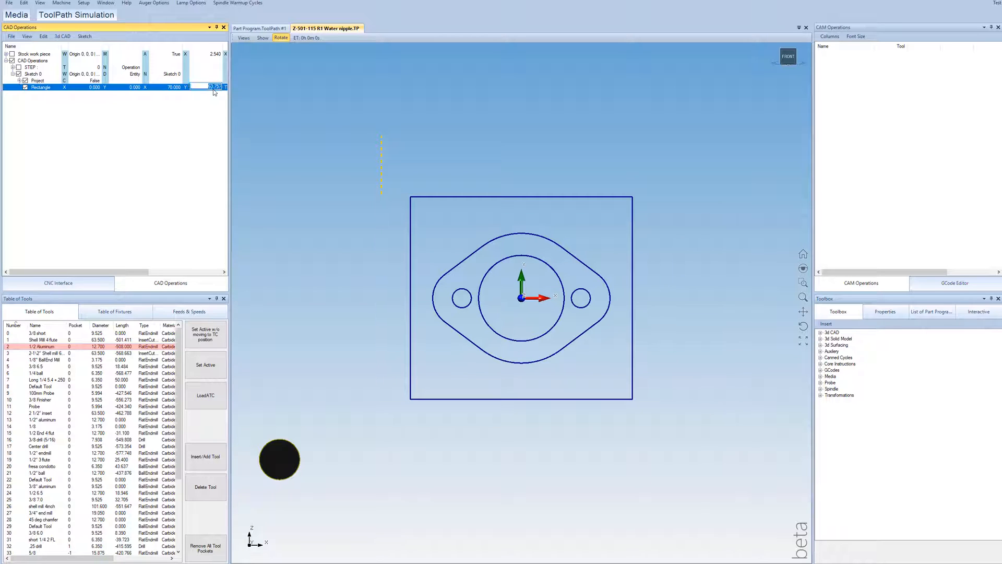
{"action": "type", "text": "60"}
{"action": "key", "text": "Return"}
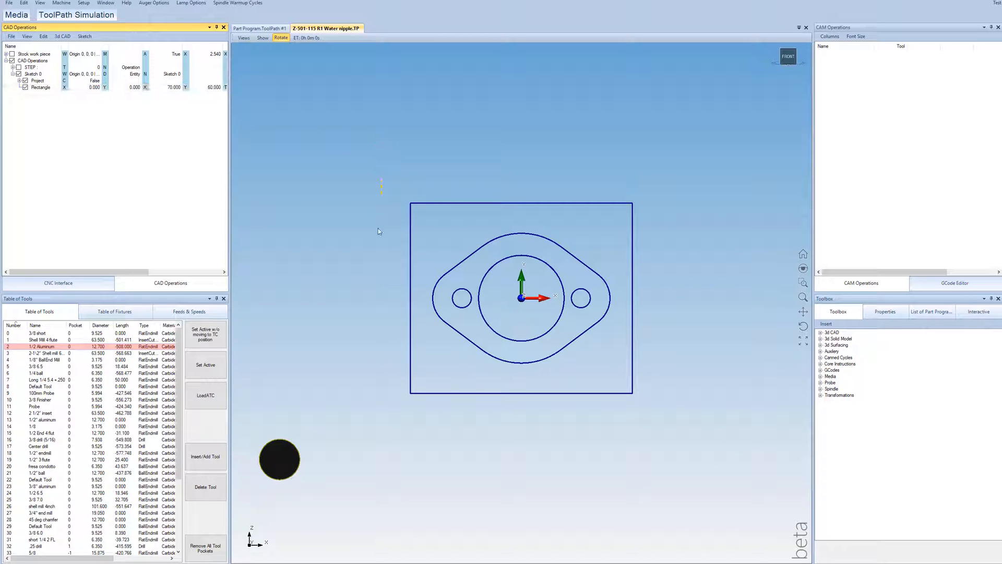
Step: Draw four center-point circles of about 1.8 radius, one inside each corner of the rectangle
{"action": "scroll", "coordinate": [528, 301], "scroll_direction": "up", "scroll_amount": 2}
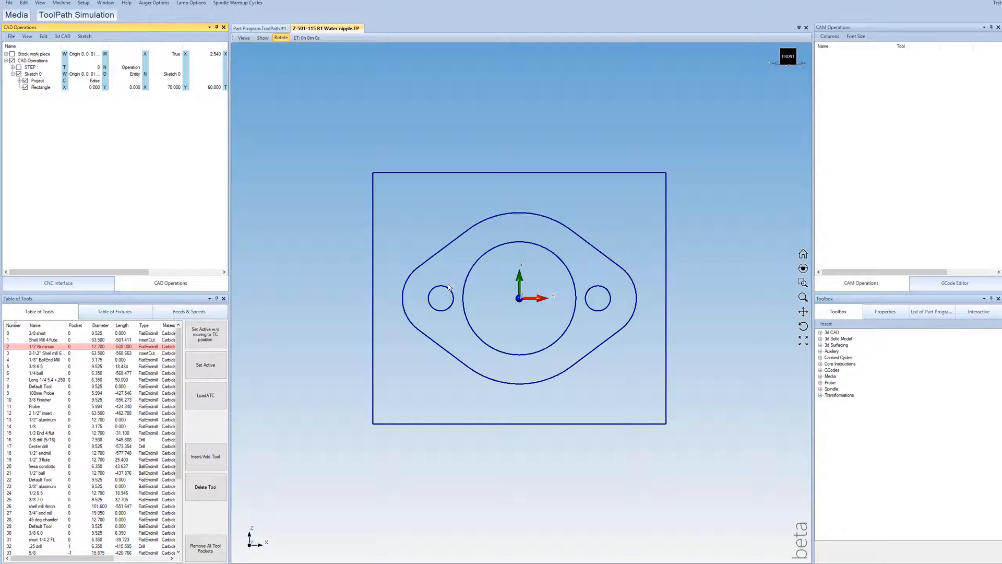
{"action": "scroll", "coordinate": [550, 287], "scroll_direction": "up", "scroll_amount": 2}
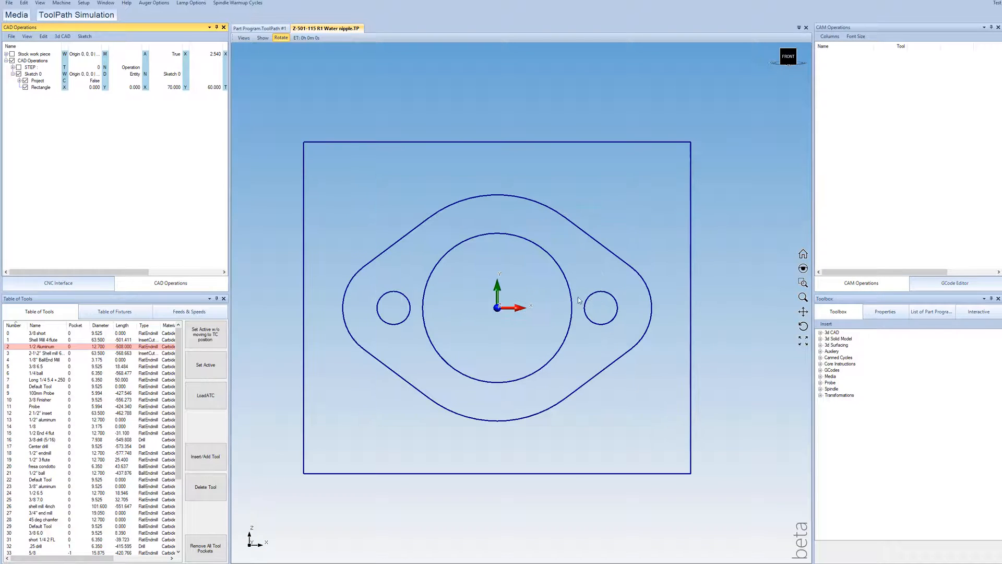
{"action": "left_click", "coordinate": [85, 36]}
{"action": "mouse_move", "coordinate": [95, 54]}
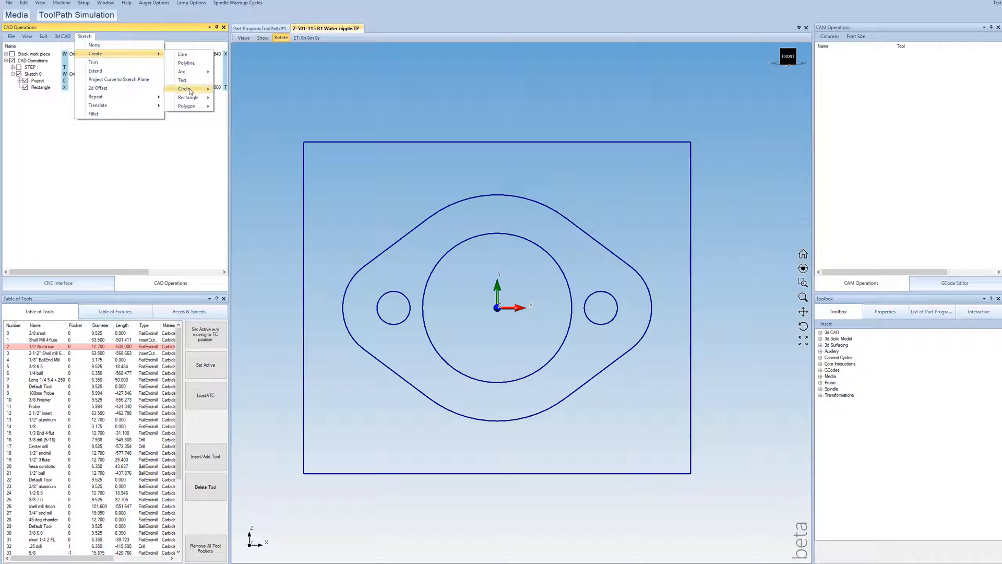
{"action": "mouse_move", "coordinate": [185, 89]}
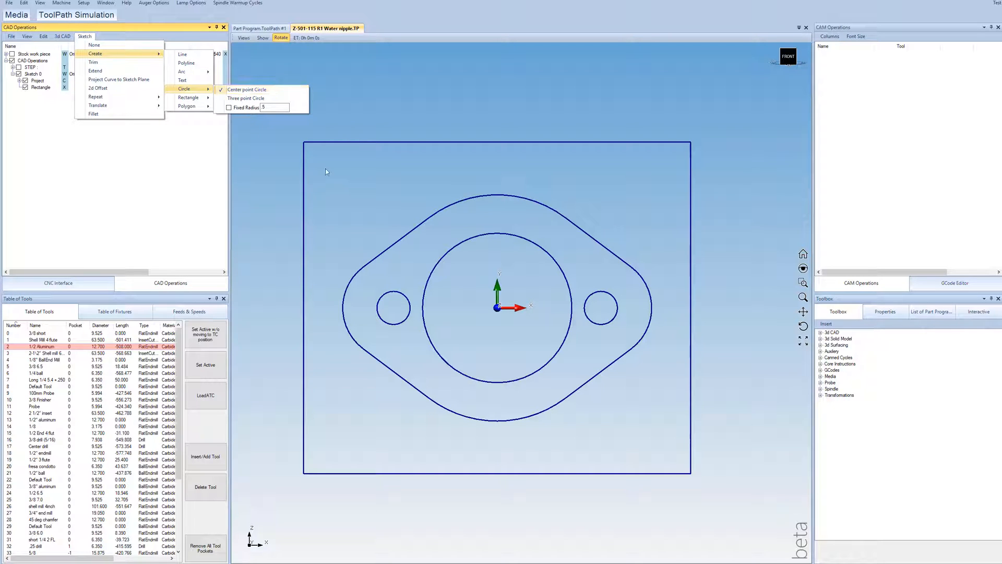
{"action": "left_click", "coordinate": [337, 176]}
{"action": "left_click", "coordinate": [329, 452]}
{"action": "left_click", "coordinate": [337, 458]}
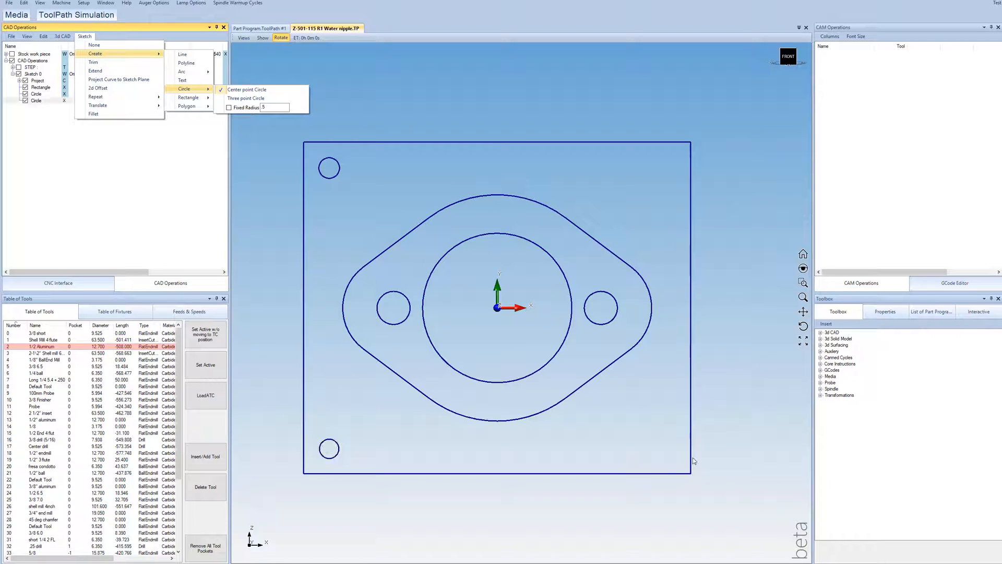
{"action": "left_click", "coordinate": [662, 450]}
{"action": "left_click", "coordinate": [669, 456]}
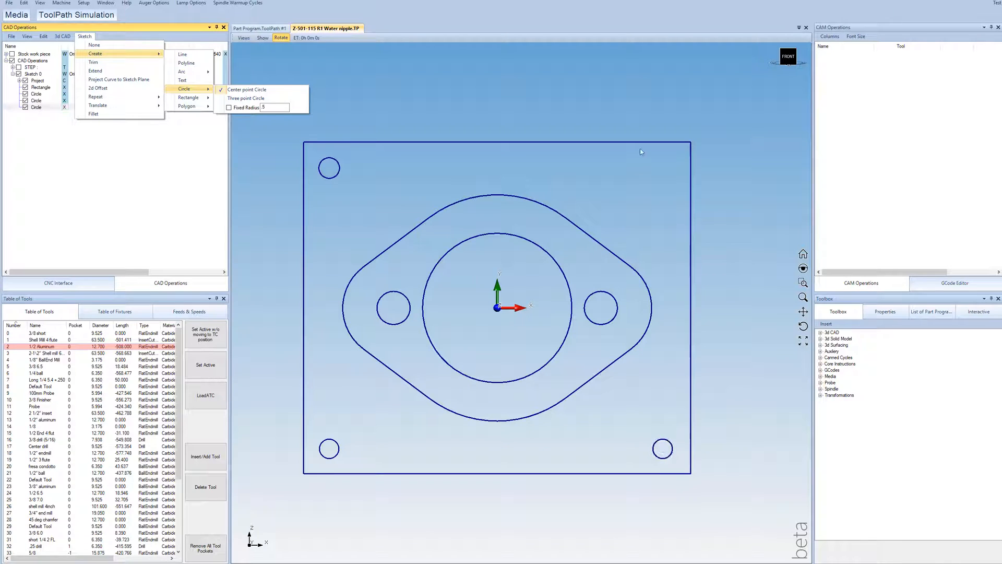
{"action": "left_click", "coordinate": [665, 178]}
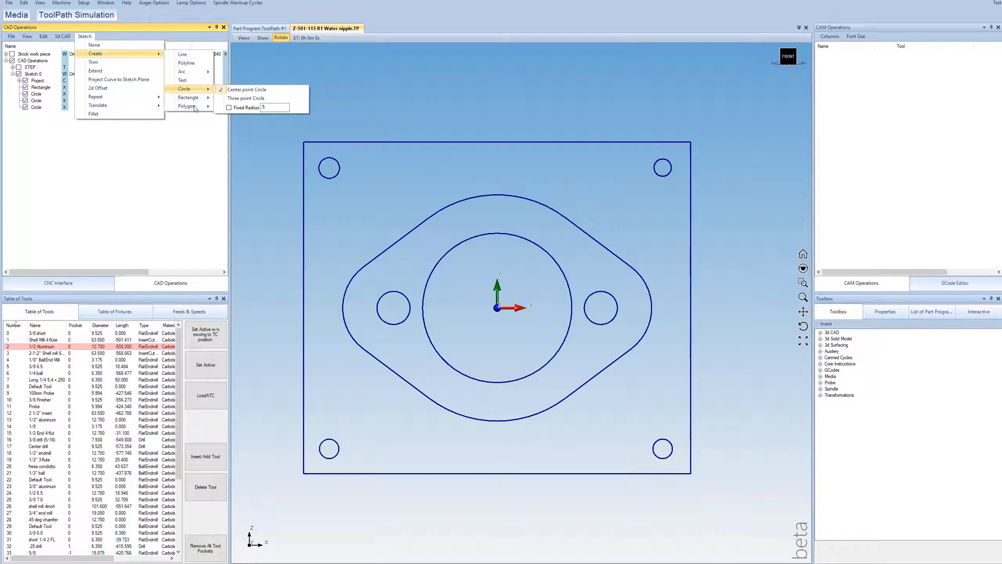
{"action": "left_click", "coordinate": [104, 47]}
Step: Set the X centers of the corner circles to -30 for the two left ones and 30 for the two right ones
{"action": "left_click", "coordinate": [93, 93]}
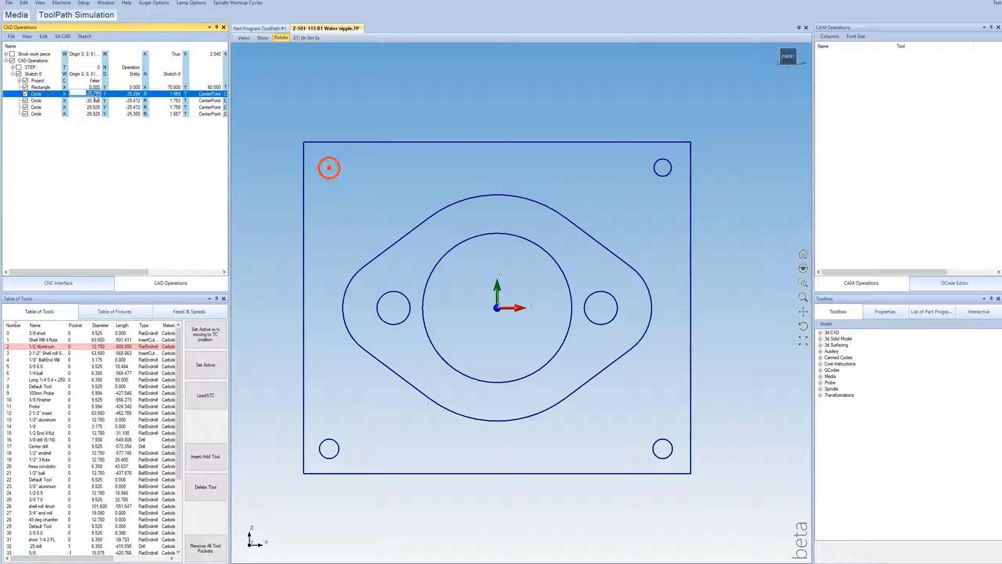
{"action": "left_click", "coordinate": [93, 93]}
{"action": "key", "text": "BackSpace"}
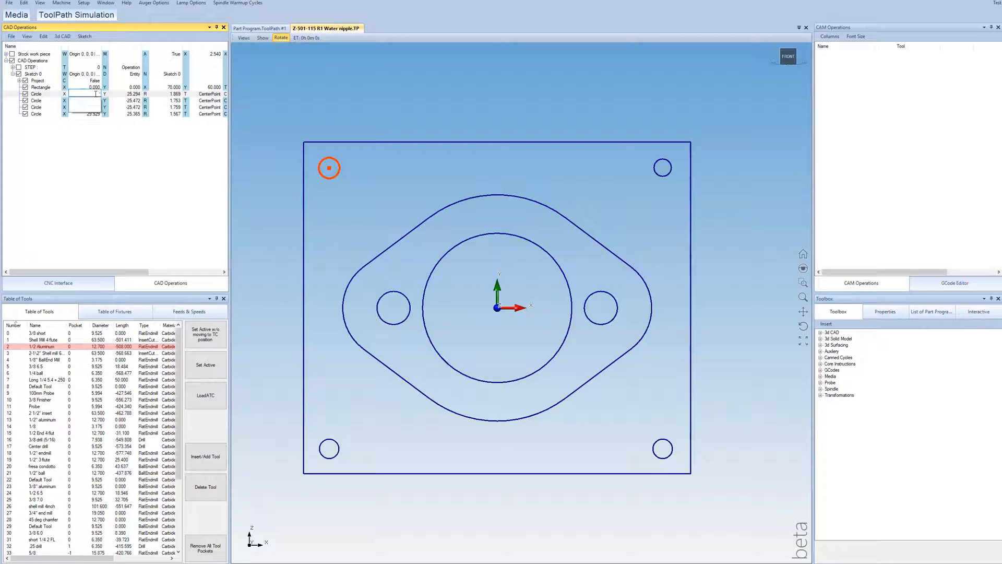
{"action": "key", "text": "Return"}
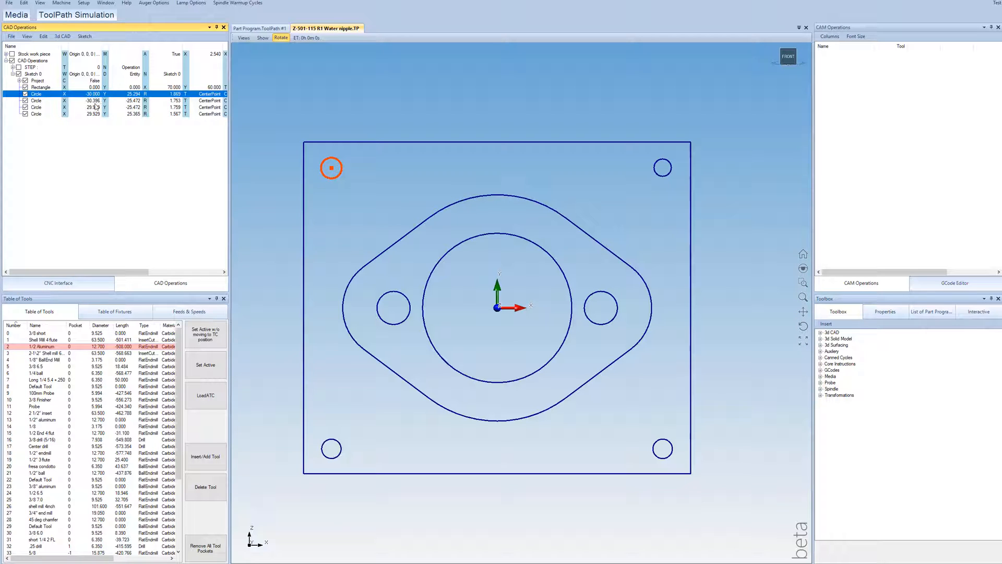
{"action": "left_click", "coordinate": [94, 107]}
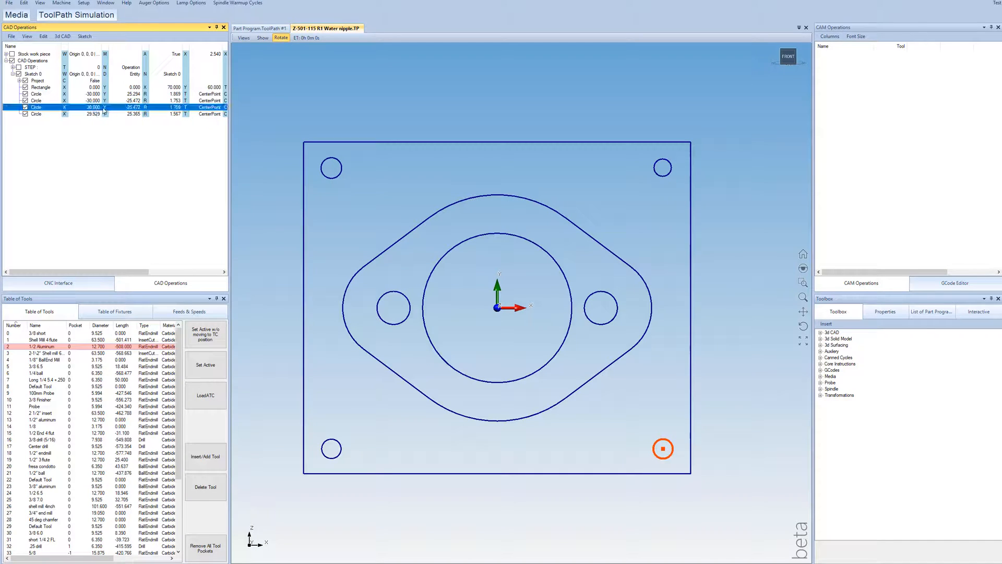
Step: Set the Y centers of the corner circles to 25 for the upper pair and -25 for the lower pair
{"action": "left_click", "coordinate": [133, 94]}
{"action": "left_click", "coordinate": [133, 94]}
{"action": "type", "text": "25"}
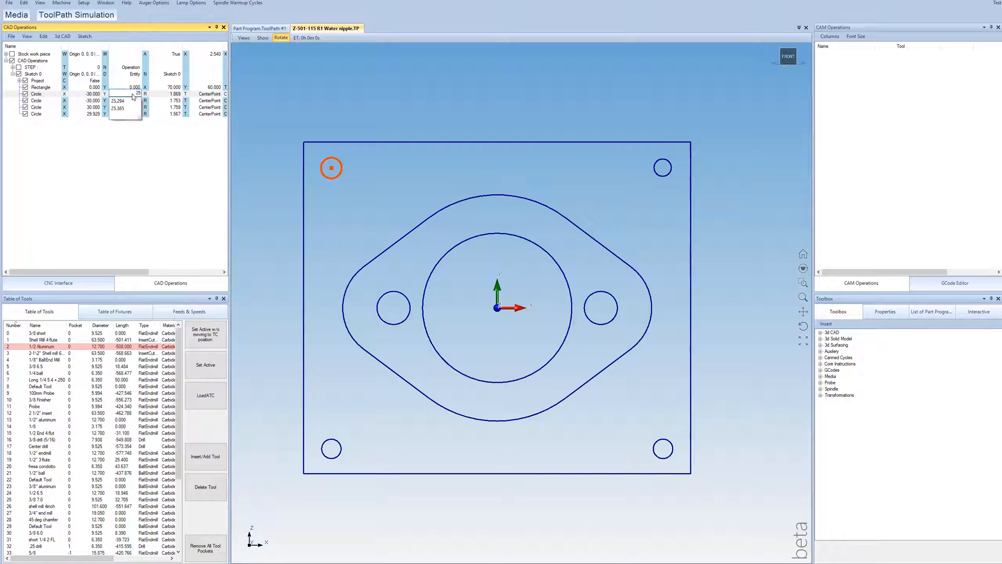
{"action": "key", "text": "Return"}
{"action": "left_click", "coordinate": [95, 108]}
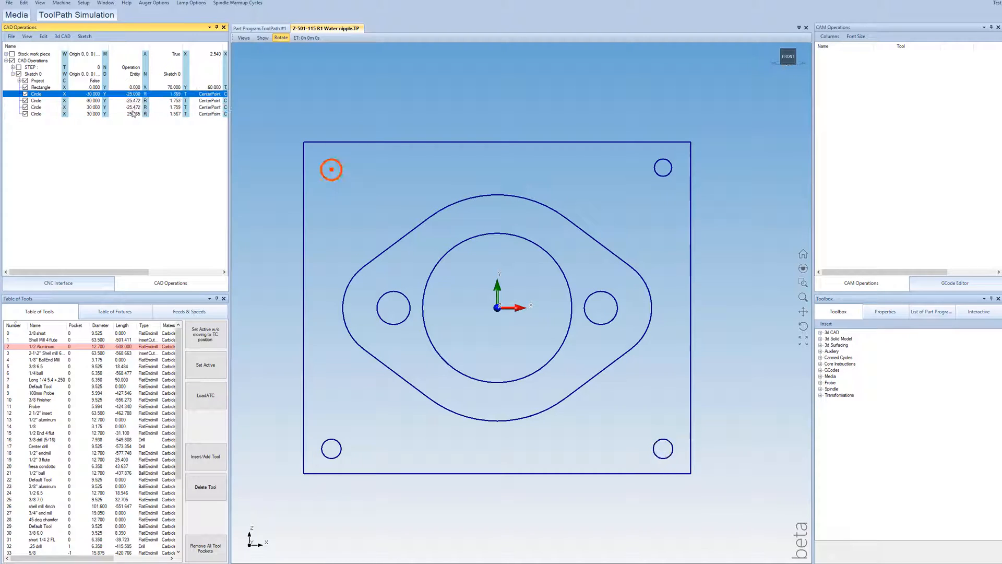
{"action": "left_click", "coordinate": [133, 101]}
{"action": "left_click", "coordinate": [134, 102]}
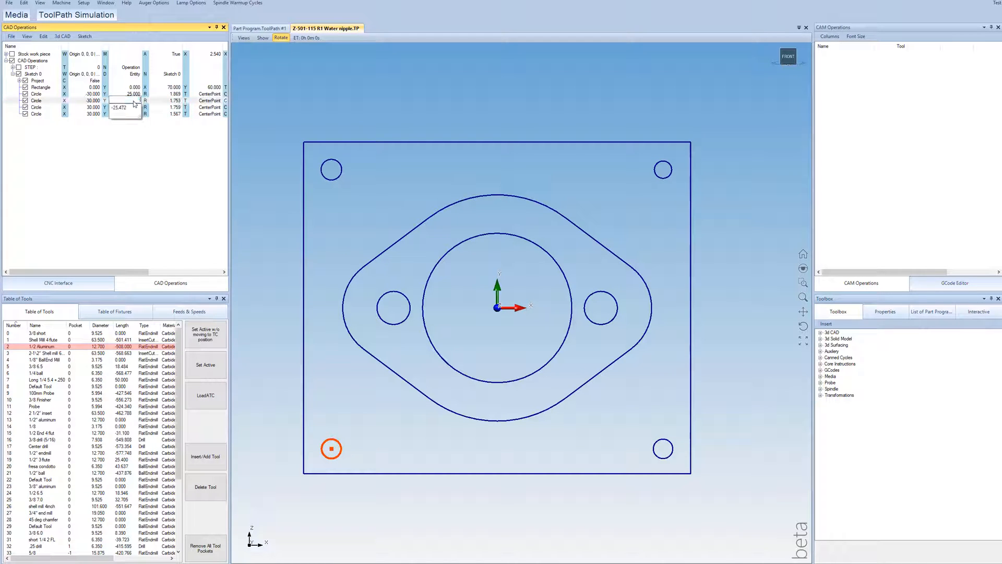
{"action": "type", "text": "-25"}
{"action": "key", "text": "Return"}
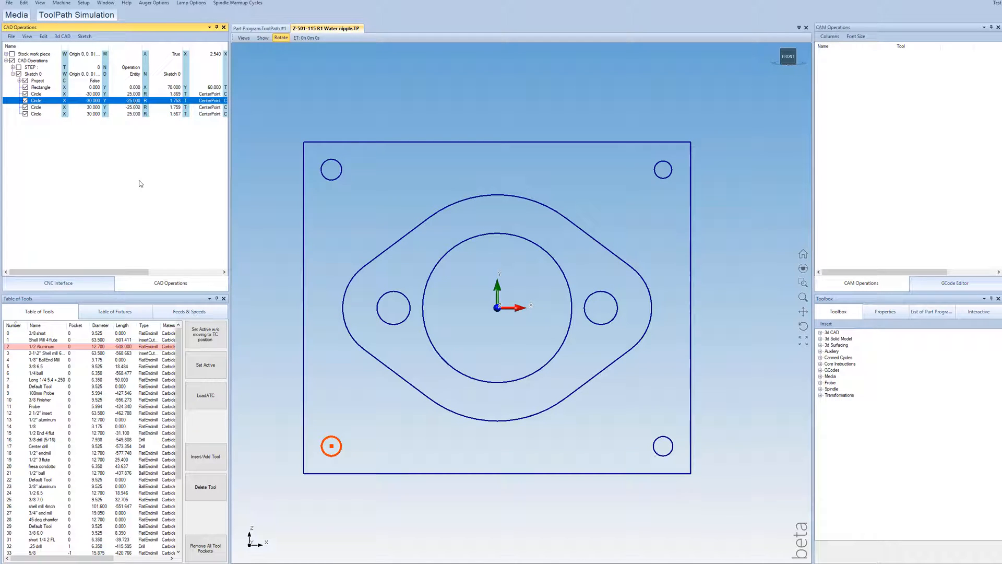
{"action": "left_click", "coordinate": [138, 181]}
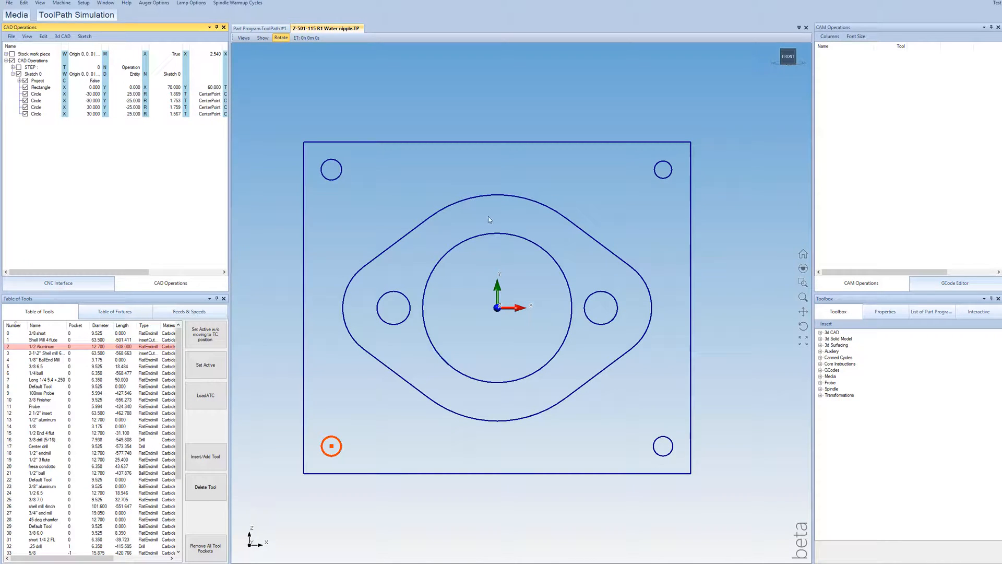
Step: Set the radius of all four corner circles to 3
{"action": "left_click", "coordinate": [175, 94]}
{"action": "left_click", "coordinate": [175, 94]}
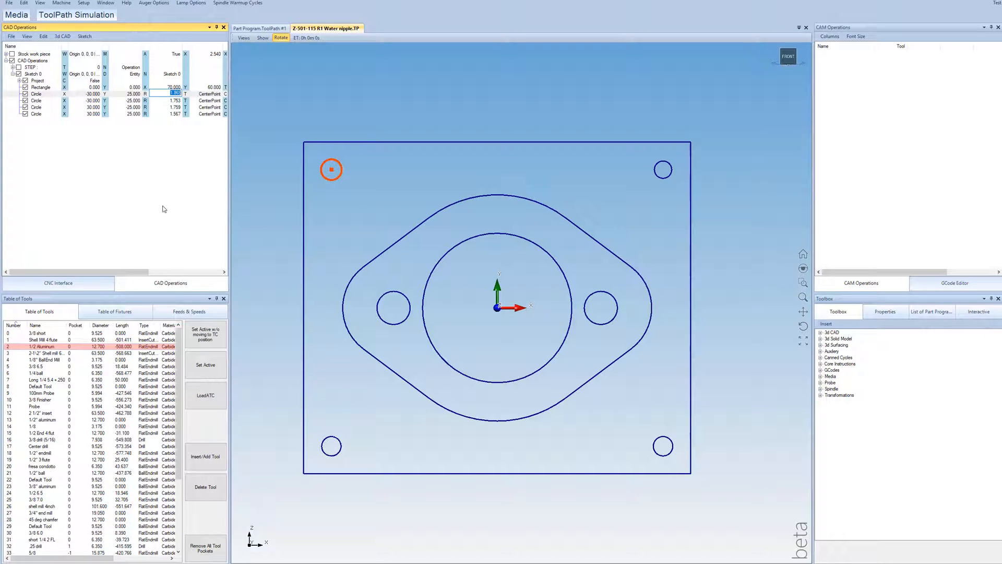
{"action": "type", "text": "3"}
{"action": "key", "text": "Return"}
{"action": "left_click", "coordinate": [164, 209]}
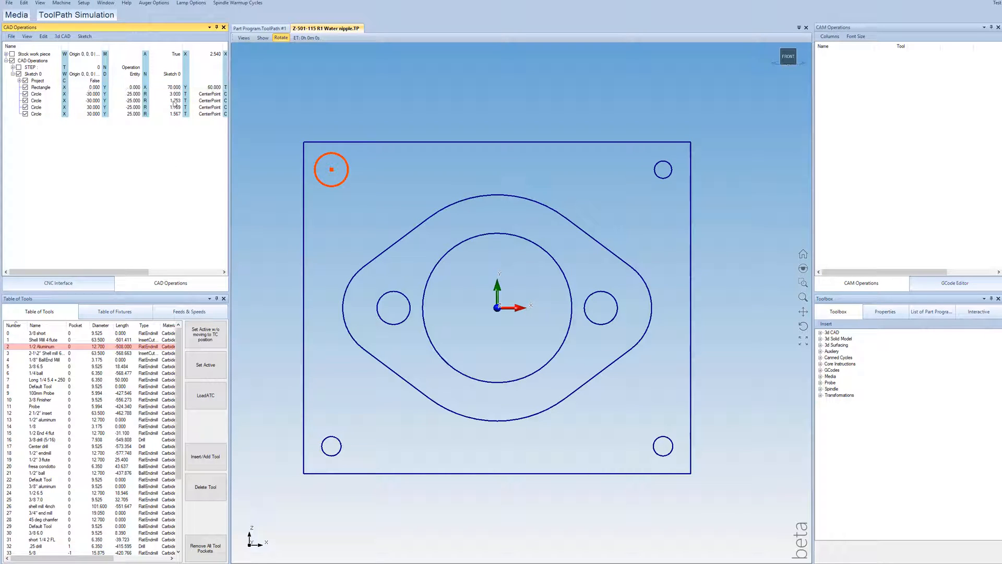
{"action": "left_click_drag", "start_coordinate": [176, 93], "coordinate": [173, 128]}
{"action": "left_click", "coordinate": [174, 179]}
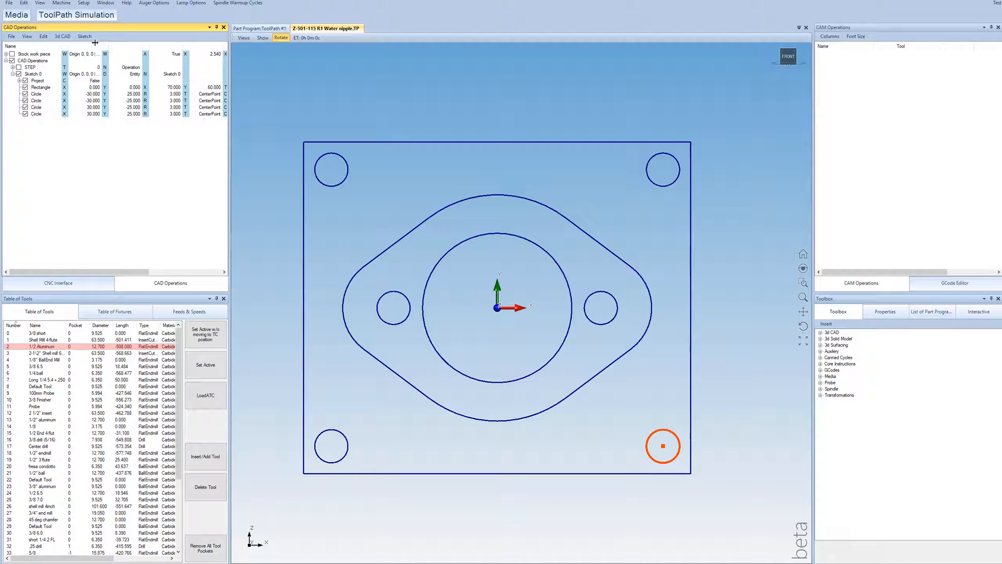
Step: Extrude the 2D sketch into a new 3D solid, picking the rectangle outline as an automatic chain
{"action": "left_click", "coordinate": [63, 37]}
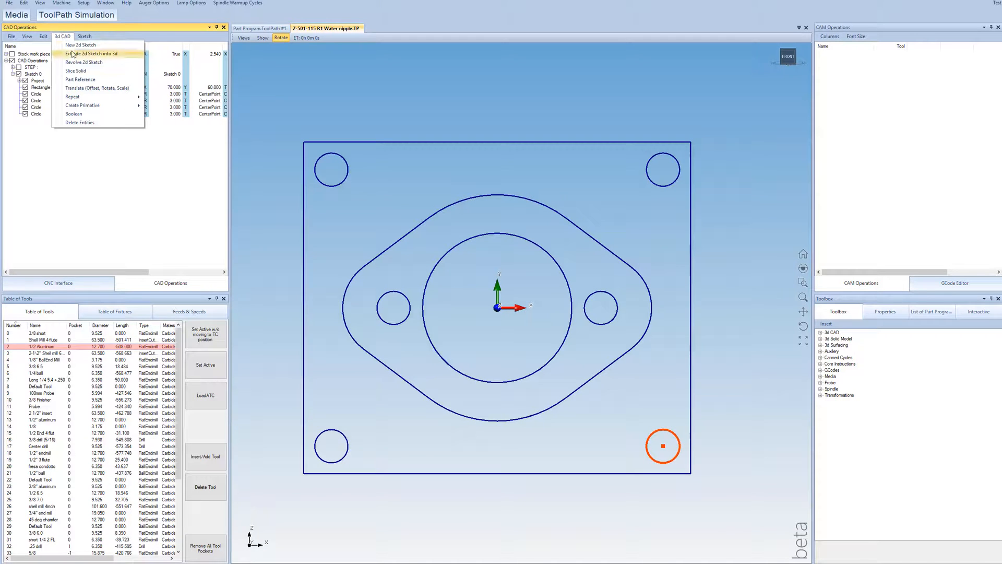
{"action": "left_click", "coordinate": [72, 55]}
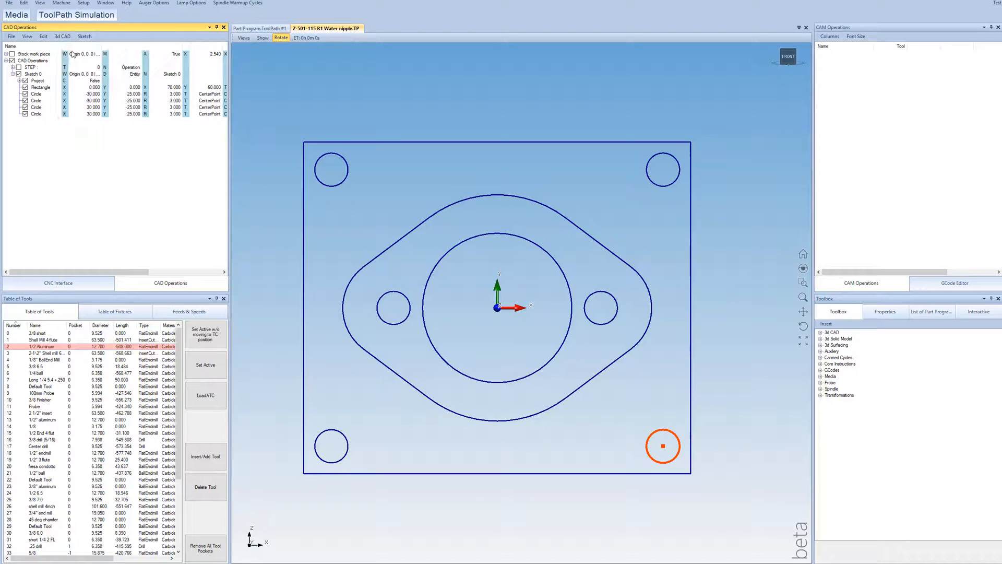
{"action": "left_click", "coordinate": [378, 142]}
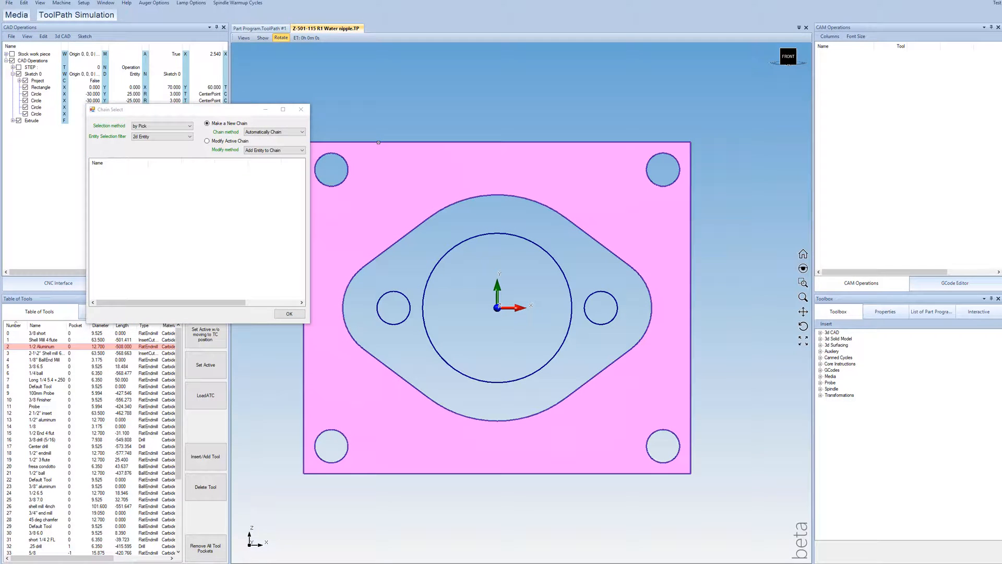
{"action": "left_click", "coordinate": [289, 314]}
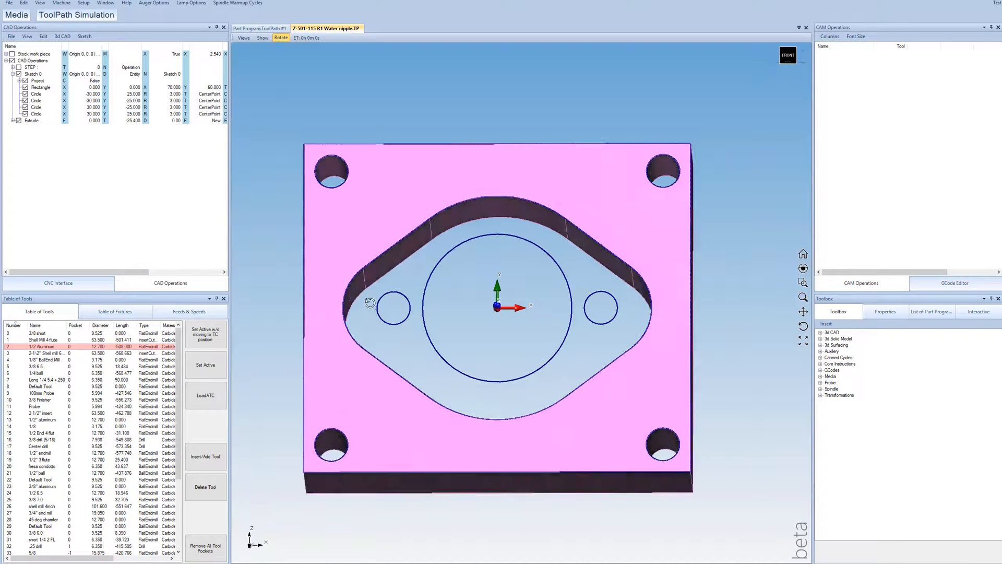
Step: Switch off automatic island finding in the properties of the extrusion's chain
{"action": "middle_click_drag", "start_coordinate": [370, 303], "coordinate": [441, 393]}
{"action": "middle_click_drag", "start_coordinate": [545, 542], "coordinate": [519, 551]}
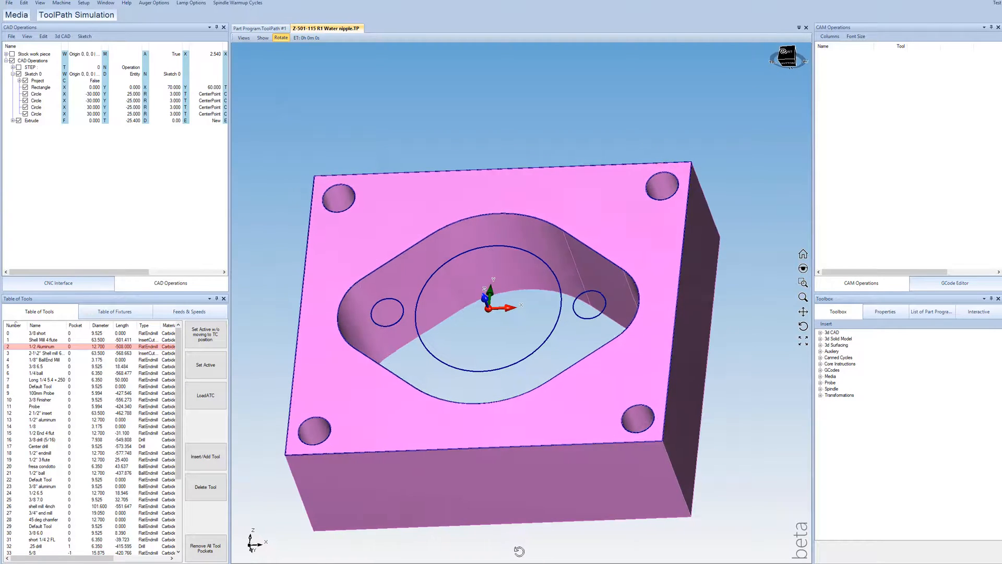
{"action": "left_click", "coordinate": [13, 120]}
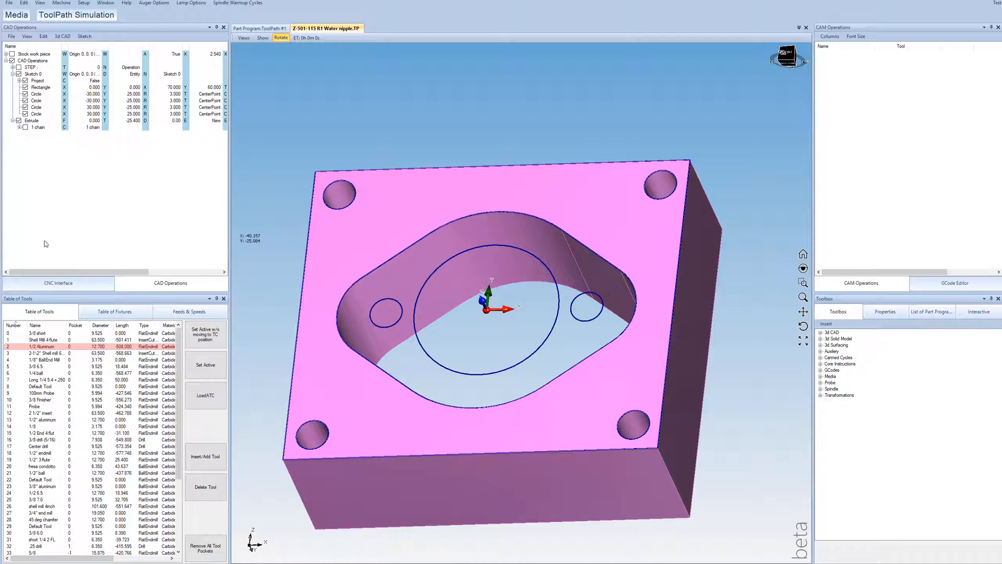
{"action": "left_click", "coordinate": [22, 127]}
{"action": "left_click_drag", "start_coordinate": [123, 271], "coordinate": [144, 272]}
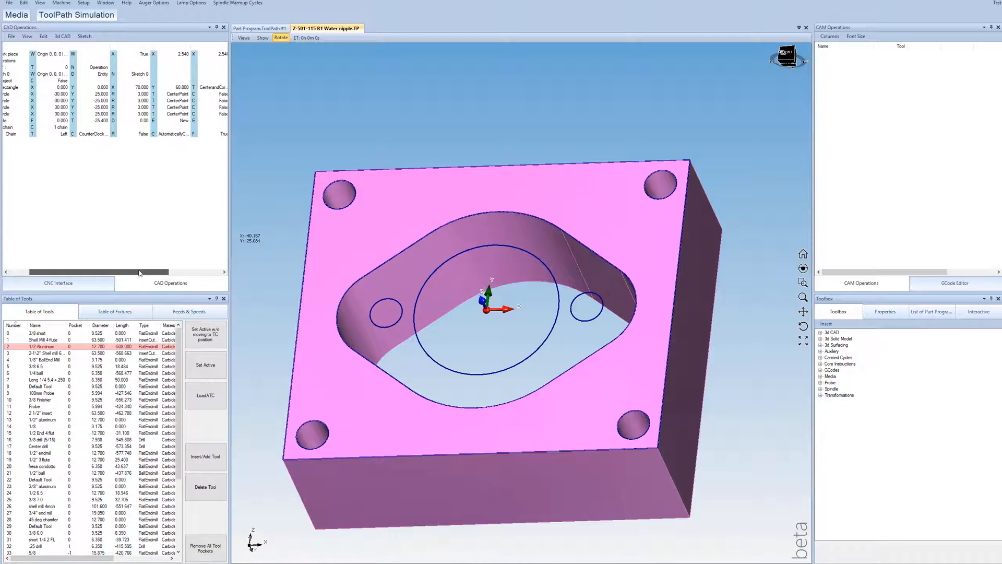
{"action": "double_click", "coordinate": [217, 134]}
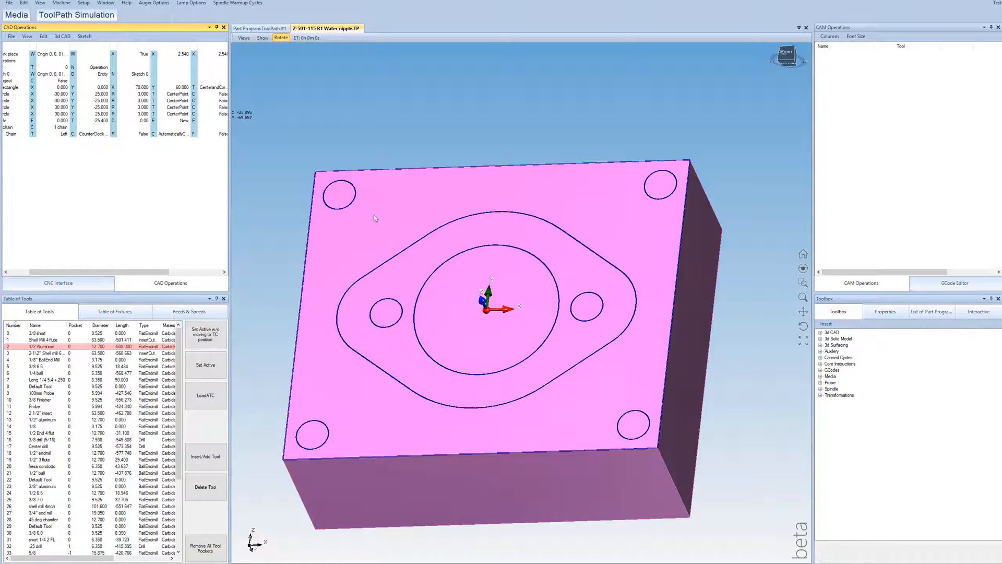
Step: Pick the four corner circles and the two flange bolt-hole circles as islands of the extrusion's rectangle chain
{"action": "middle_click_drag", "start_coordinate": [428, 299], "coordinate": [427, 293]}
{"action": "left_click_drag", "start_coordinate": [96, 271], "coordinate": [18, 271]}
{"action": "left_click", "coordinate": [26, 134]}
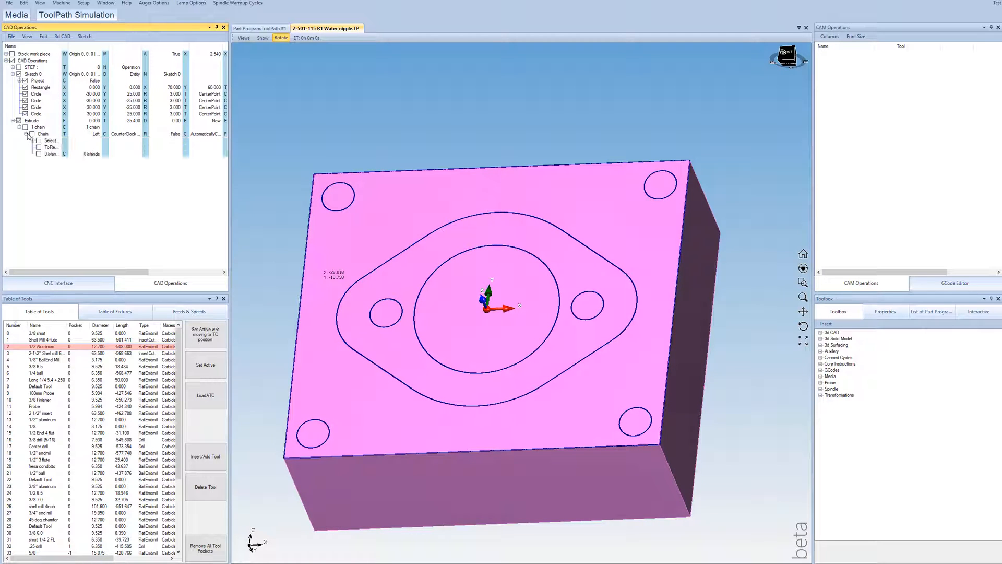
{"action": "double_click", "coordinate": [90, 154]}
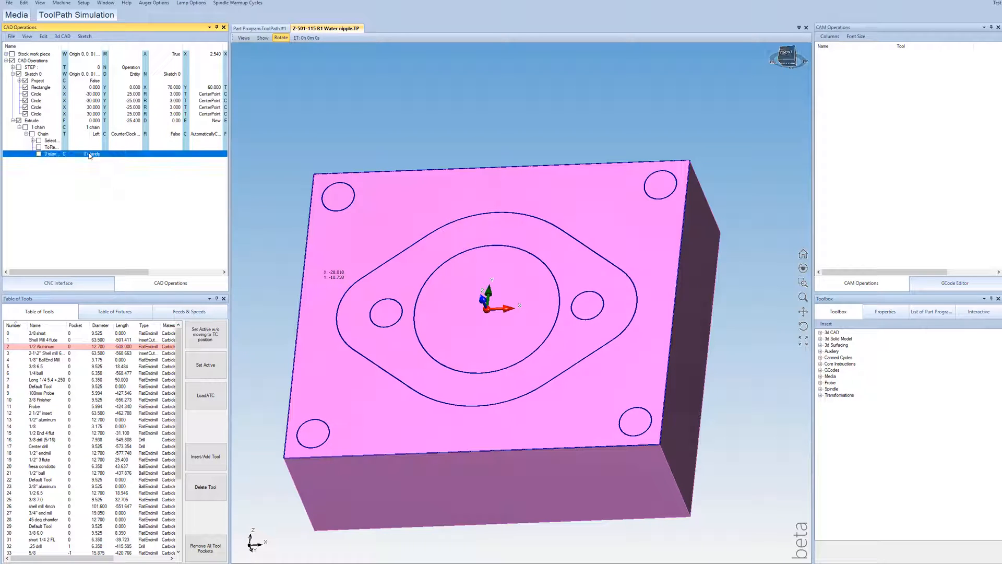
{"action": "left_click", "coordinate": [339, 182]}
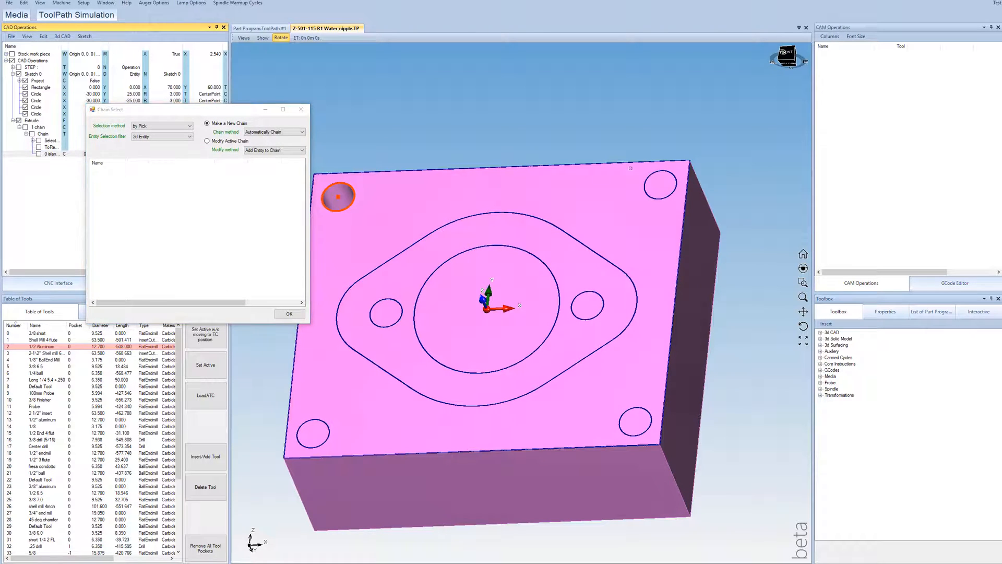
{"action": "left_click", "coordinate": [660, 184]}
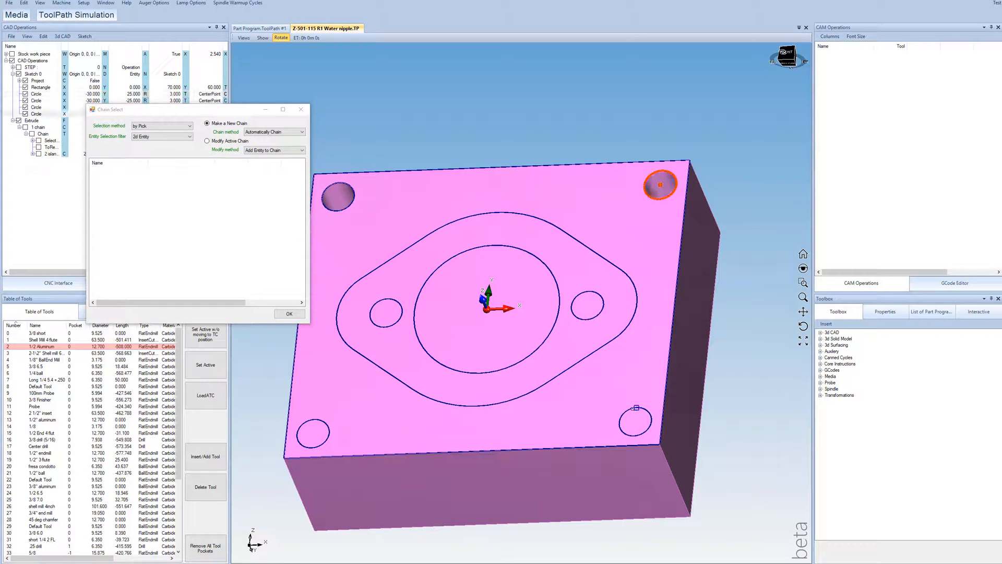
{"action": "left_click", "coordinate": [313, 420]}
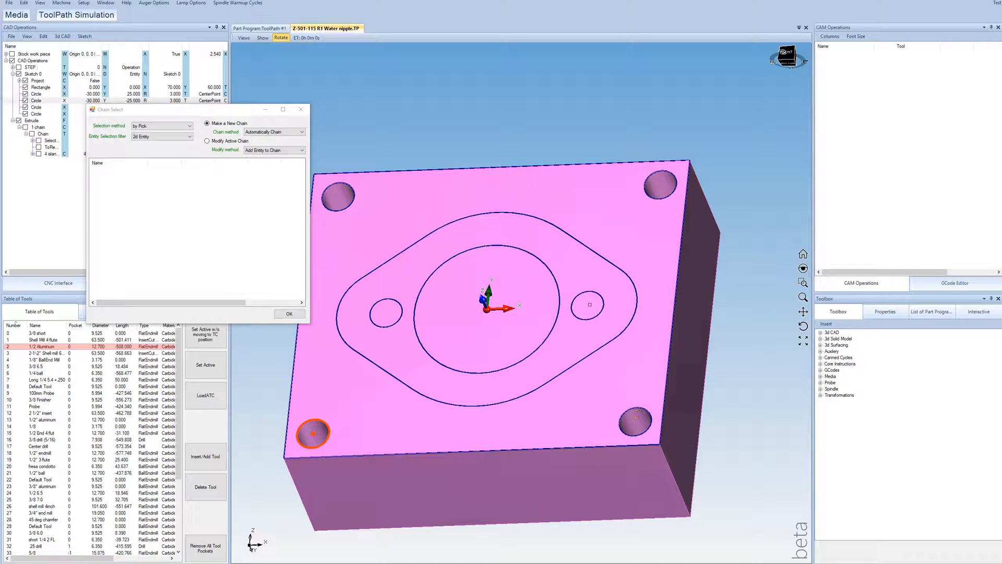
{"action": "left_click", "coordinate": [587, 293]}
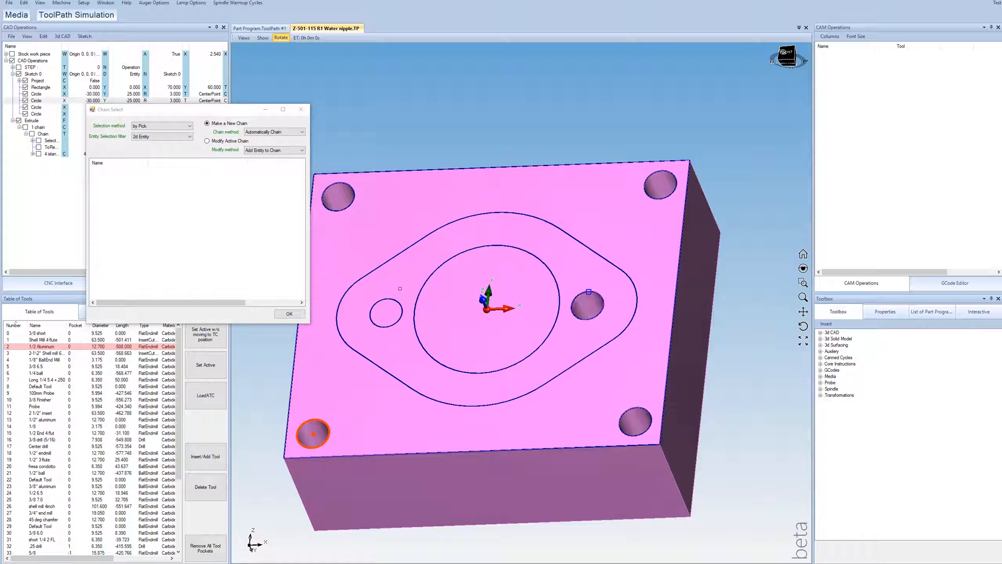
{"action": "left_click", "coordinate": [376, 302]}
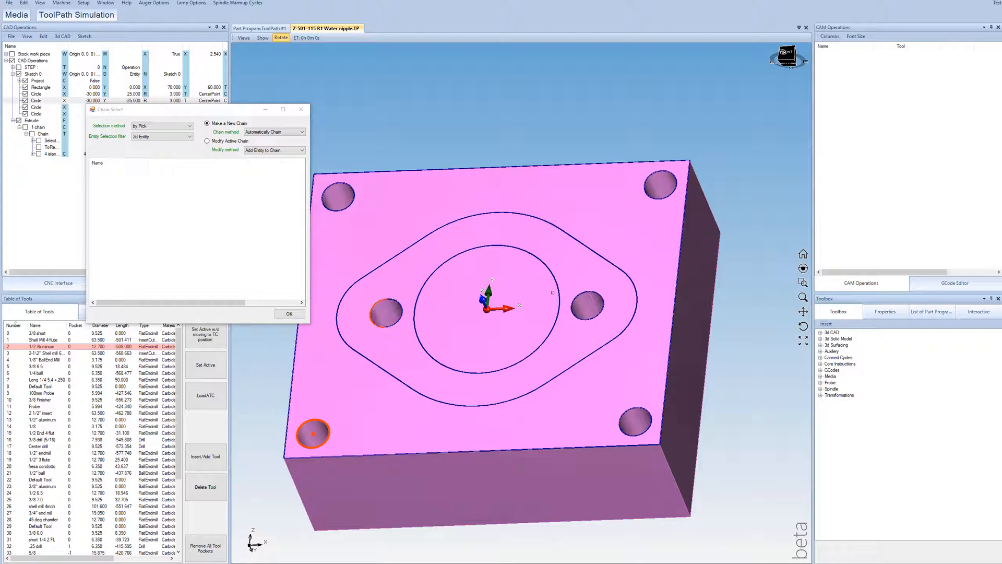
{"action": "left_click", "coordinate": [289, 313]}
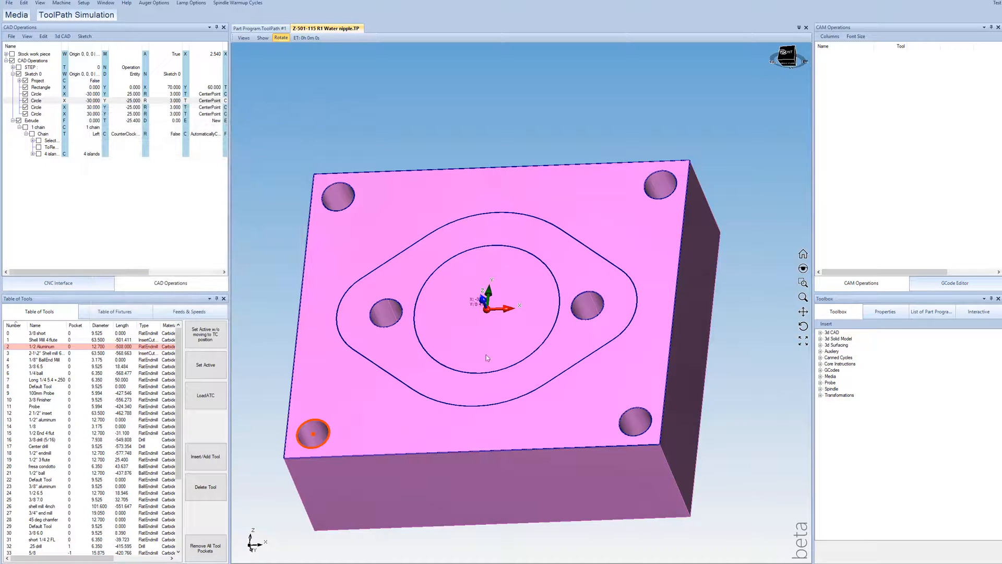
Step: Show the imported STEP part and set the extrusion's To value to 40
{"action": "left_click_drag", "start_coordinate": [486, 355], "coordinate": [488, 276]}
{"action": "left_click", "coordinate": [126, 222]}
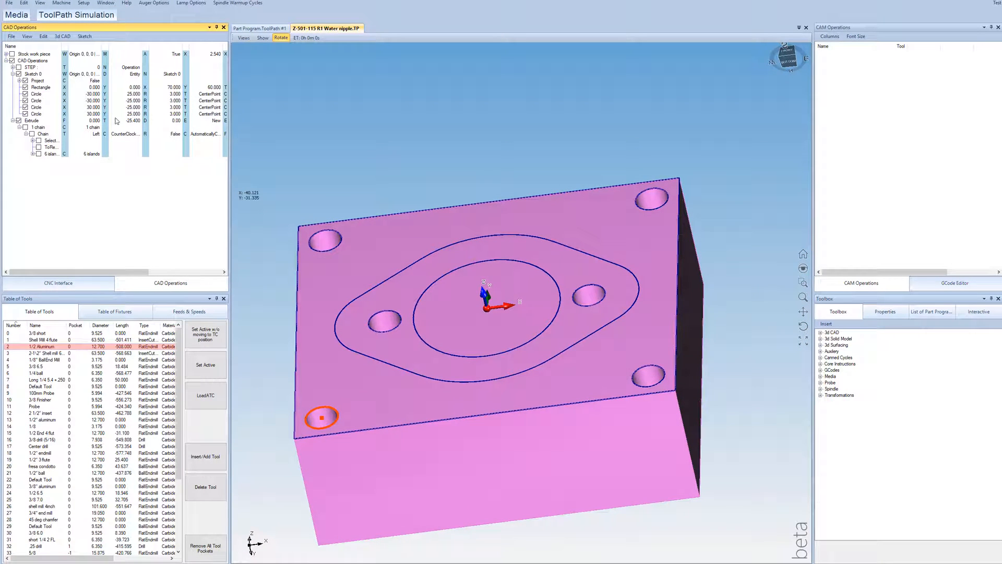
{"action": "left_click", "coordinate": [19, 81]}
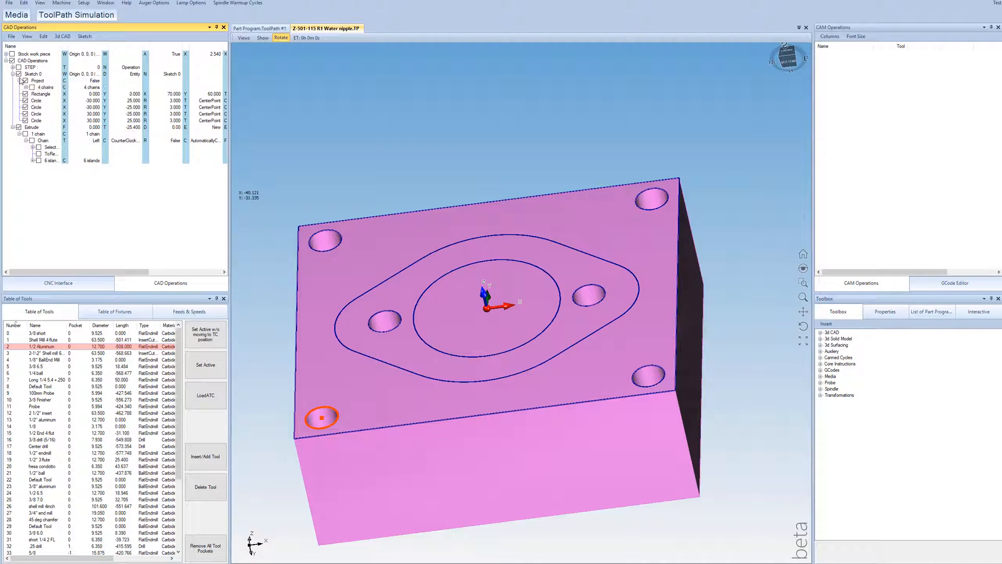
{"action": "left_click", "coordinate": [20, 81]}
{"action": "left_click", "coordinate": [19, 68]}
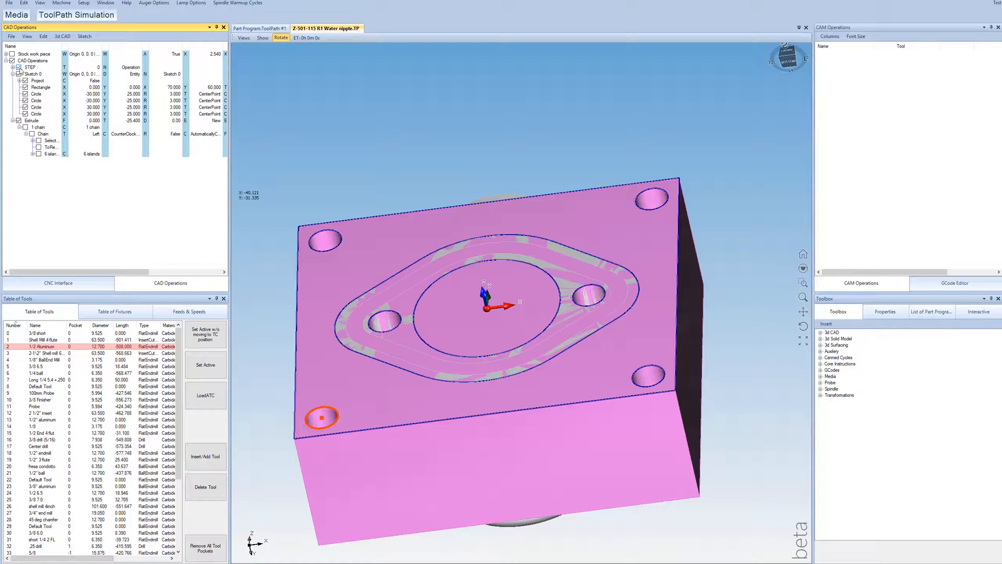
{"action": "middle_click_drag", "start_coordinate": [476, 359], "coordinate": [522, 365]}
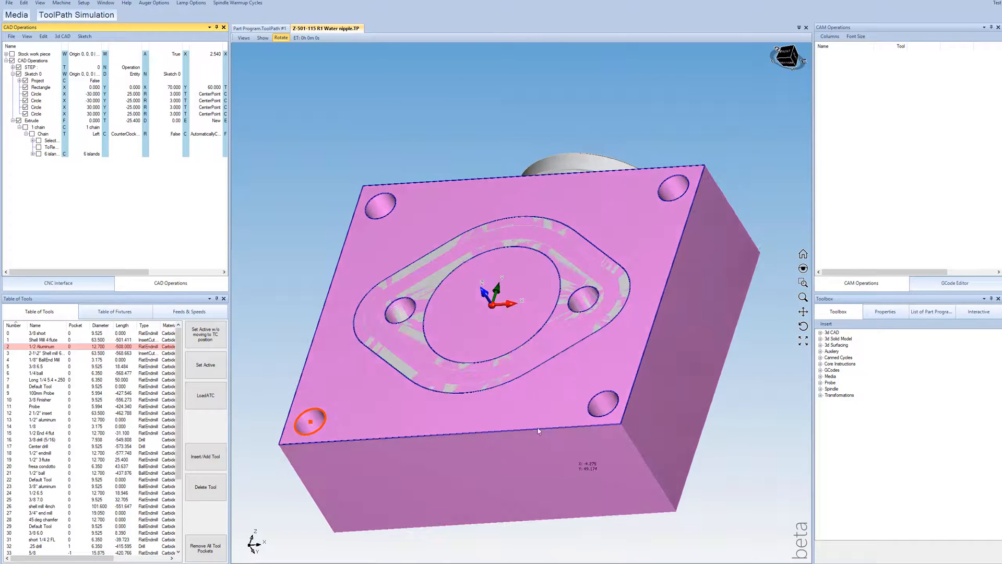
{"action": "double_click", "coordinate": [134, 121]}
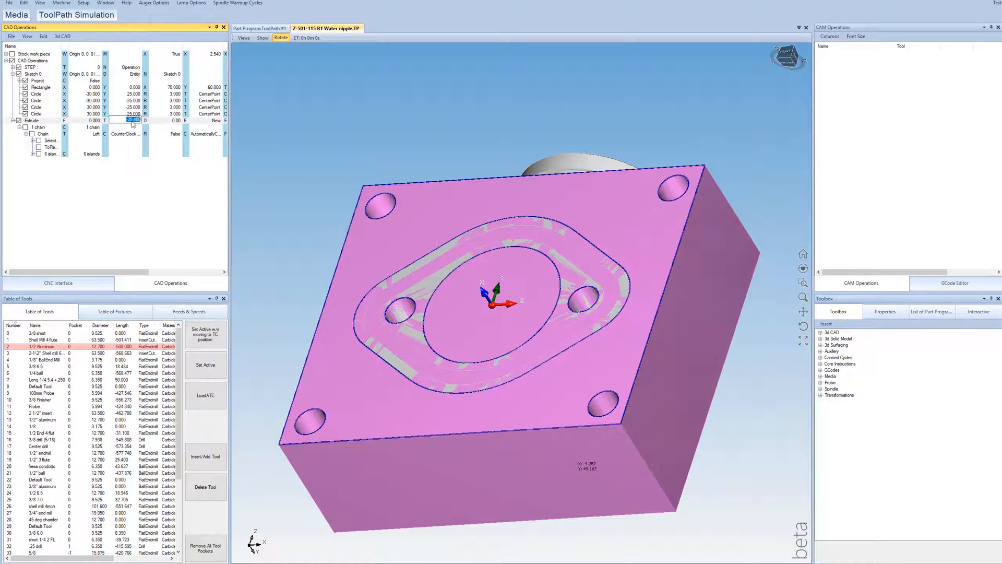
{"action": "type", "text": "40"}
{"action": "key", "text": "Return"}
Step: Examine from several sides how the extruded block sits against the flange of the STEP part
{"action": "scroll", "coordinate": [551, 234], "scroll_direction": "down", "scroll_amount": 3}
{"action": "middle_click_drag", "start_coordinate": [552, 235], "coordinate": [642, 210]}
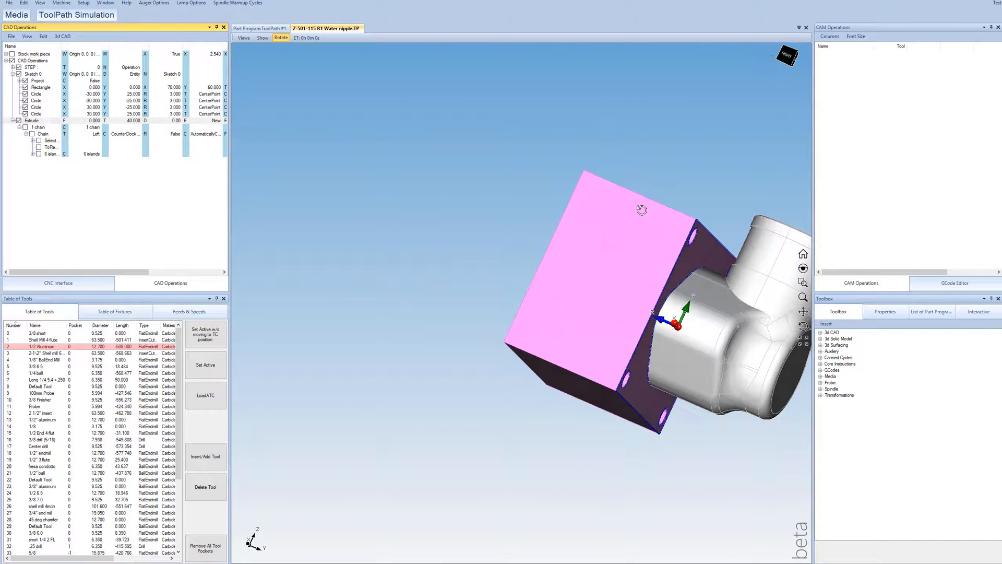
{"action": "scroll", "coordinate": [579, 231], "scroll_direction": "down", "scroll_amount": 3}
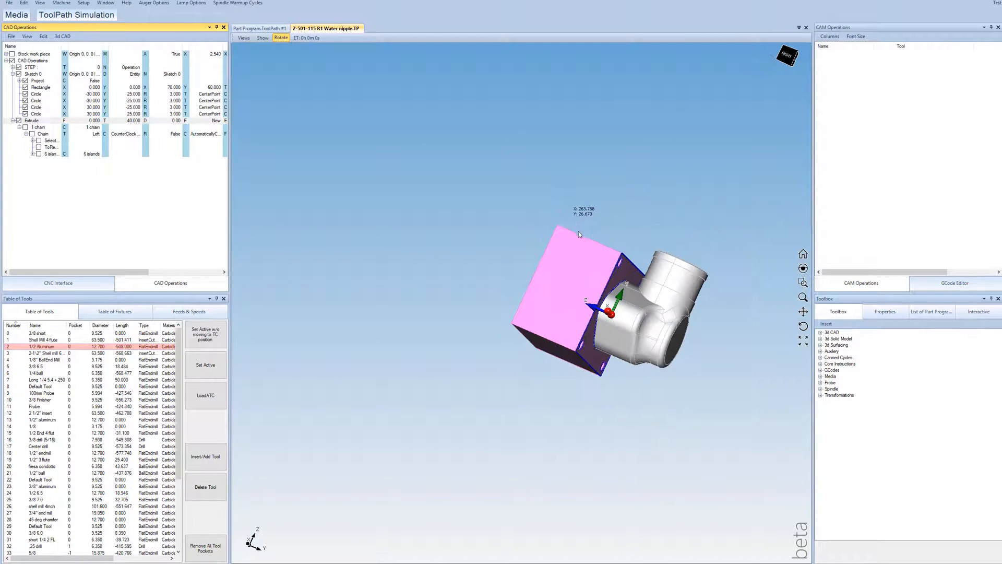
{"action": "scroll", "coordinate": [618, 324], "scroll_direction": "up", "scroll_amount": 5}
{"action": "middle_click_drag", "start_coordinate": [499, 287], "coordinate": [374, 231]}
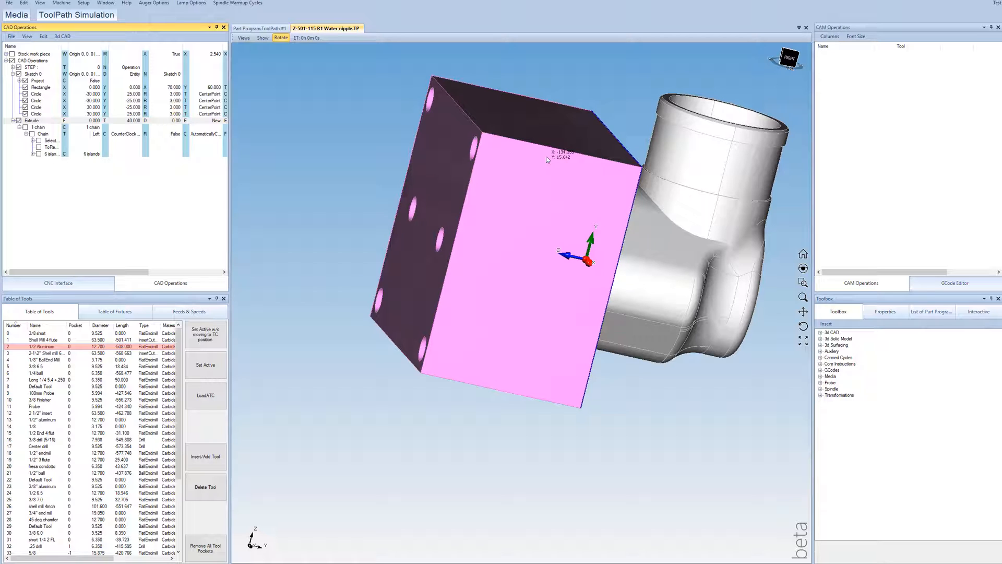
{"action": "scroll", "coordinate": [358, 166], "scroll_direction": "down", "scroll_amount": 2}
{"action": "scroll", "coordinate": [529, 183], "scroll_direction": "up", "scroll_amount": 1}
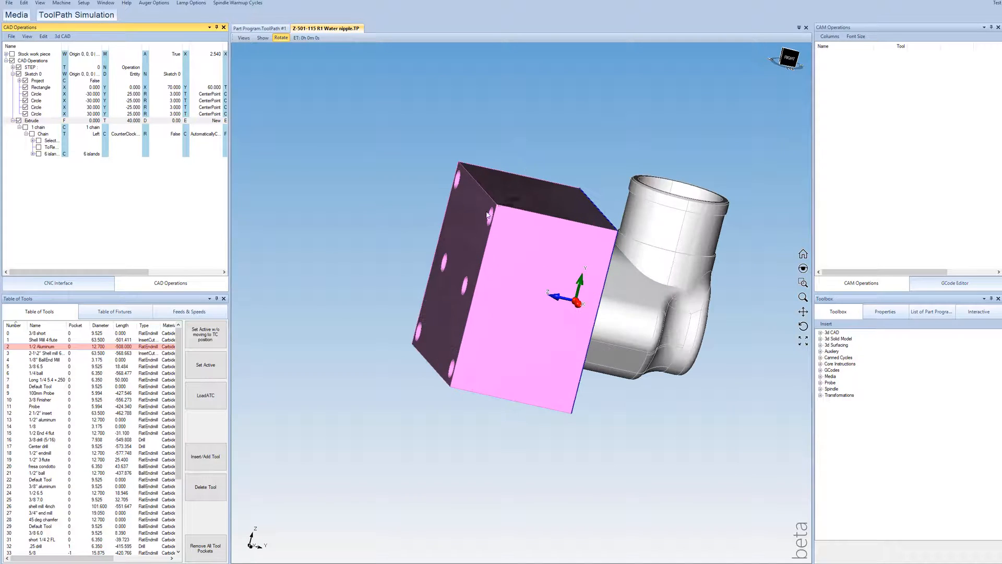
{"action": "left_click_drag", "start_coordinate": [590, 235], "coordinate": [522, 211]}
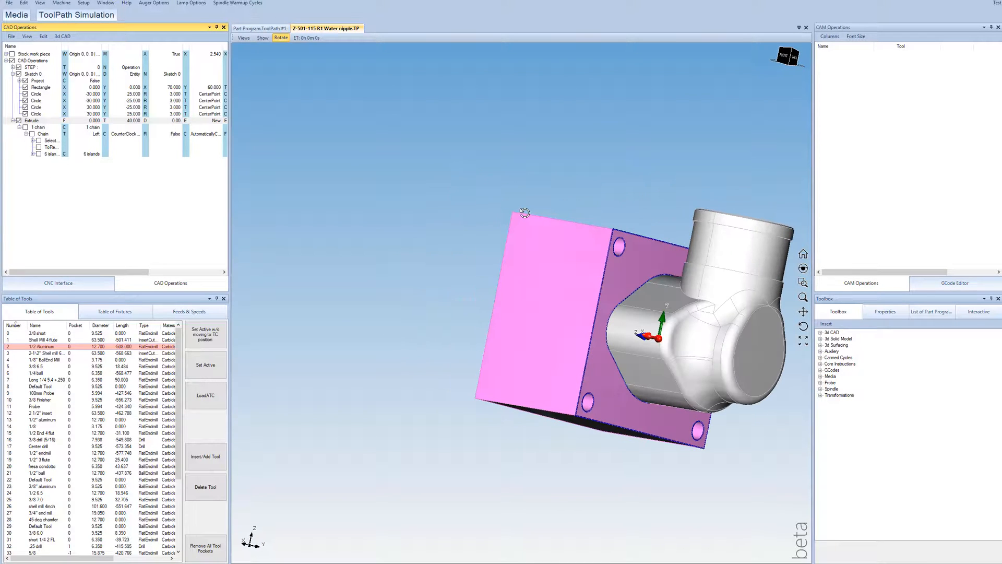
{"action": "left_click_drag", "start_coordinate": [636, 266], "coordinate": [649, 294]}
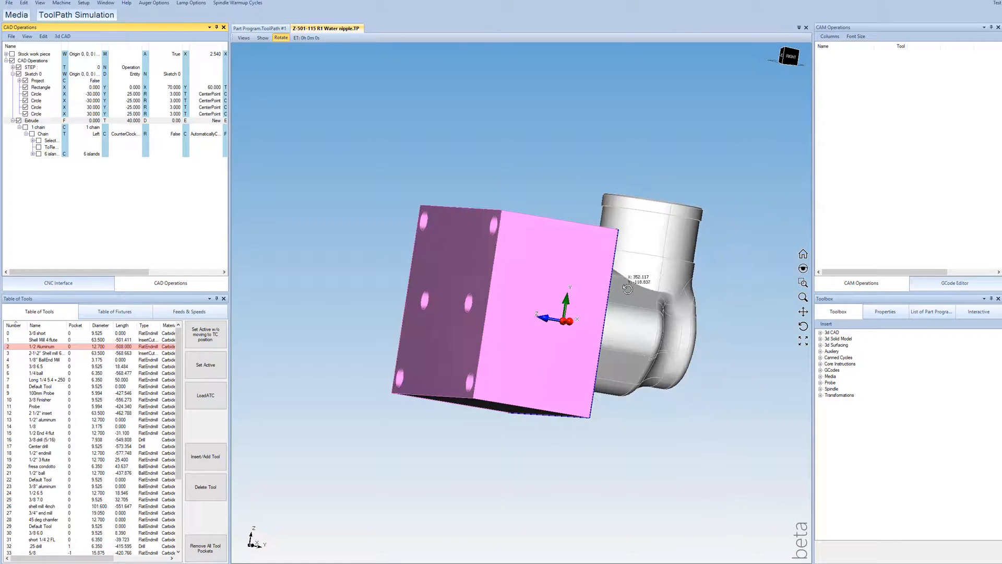
{"action": "left_click_drag", "start_coordinate": [569, 288], "coordinate": [536, 313]}
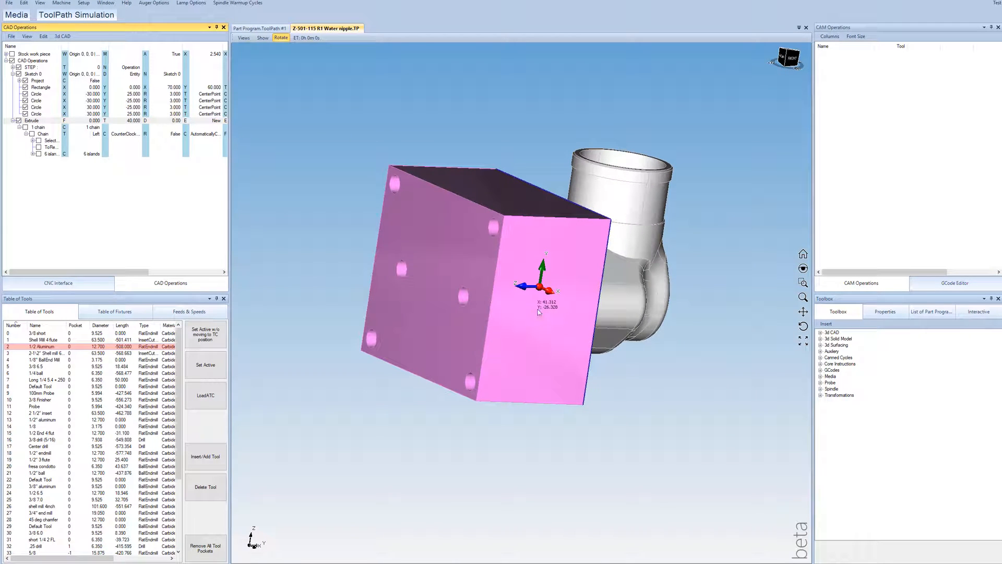
{"action": "left_click_drag", "start_coordinate": [494, 267], "coordinate": [441, 255]}
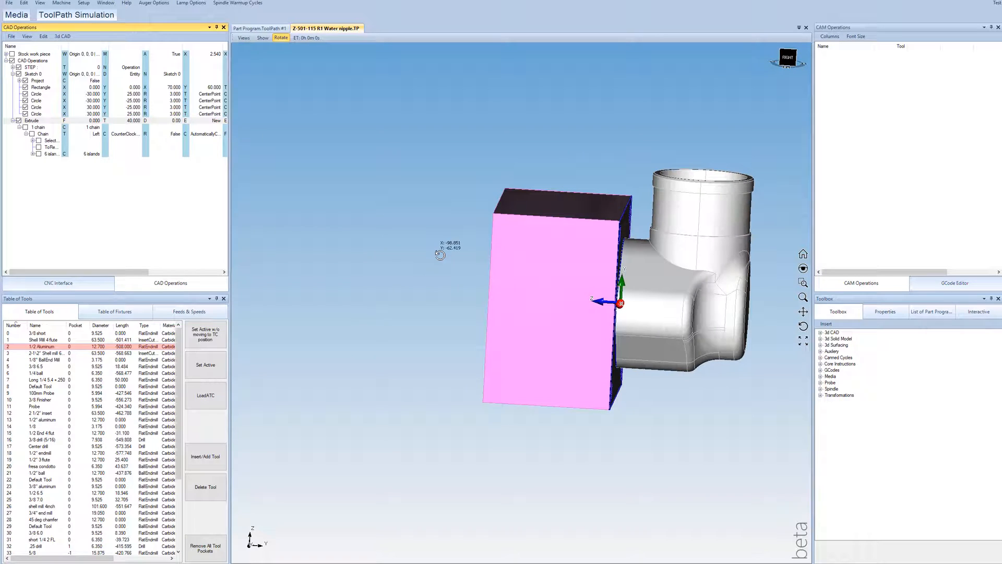
Step: Hide the imported STEP part, leaving the fixture block in view from its sketch face
{"action": "left_click", "coordinate": [18, 68]}
{"action": "left_click_drag", "start_coordinate": [563, 275], "coordinate": [450, 248]}
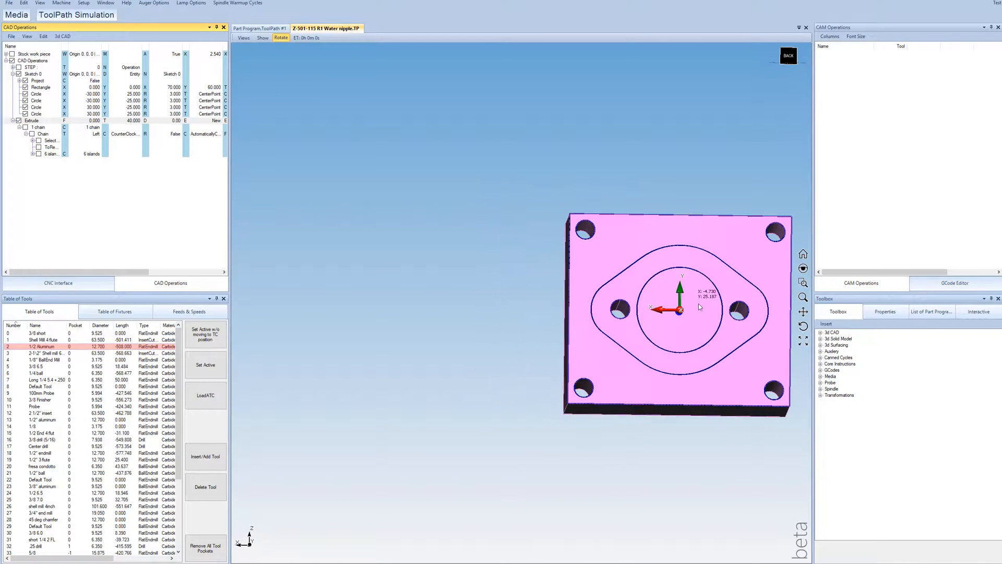
{"action": "scroll", "coordinate": [698, 307], "scroll_direction": "down", "scroll_amount": 4}
{"action": "scroll", "coordinate": [659, 306], "scroll_direction": "up", "scroll_amount": 4}
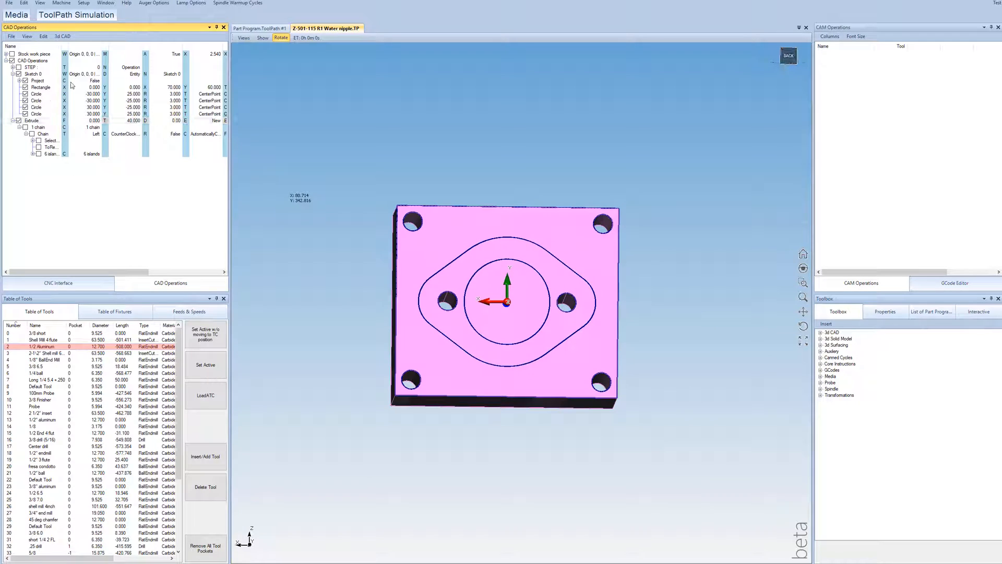
Step: Extrude the 2D sketch a second time, picking the rectangle outline as an automatic chain
{"action": "left_click", "coordinate": [62, 36]}
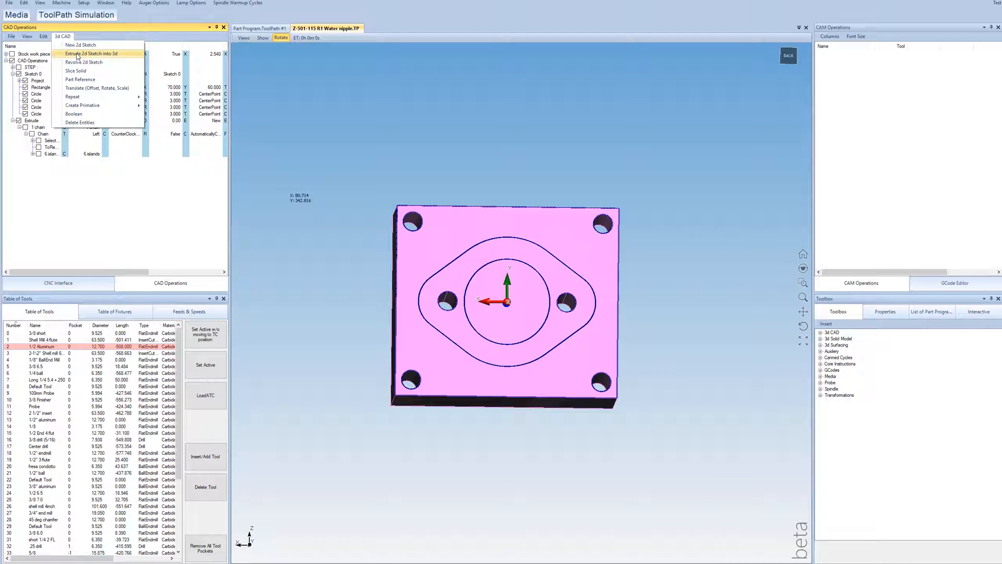
{"action": "left_click", "coordinate": [77, 54]}
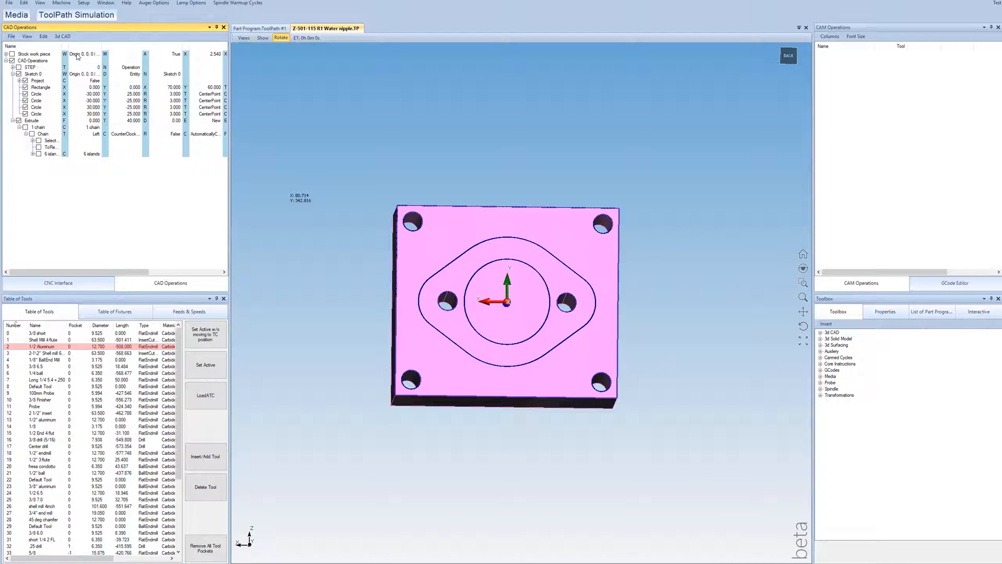
{"action": "left_click", "coordinate": [442, 207]}
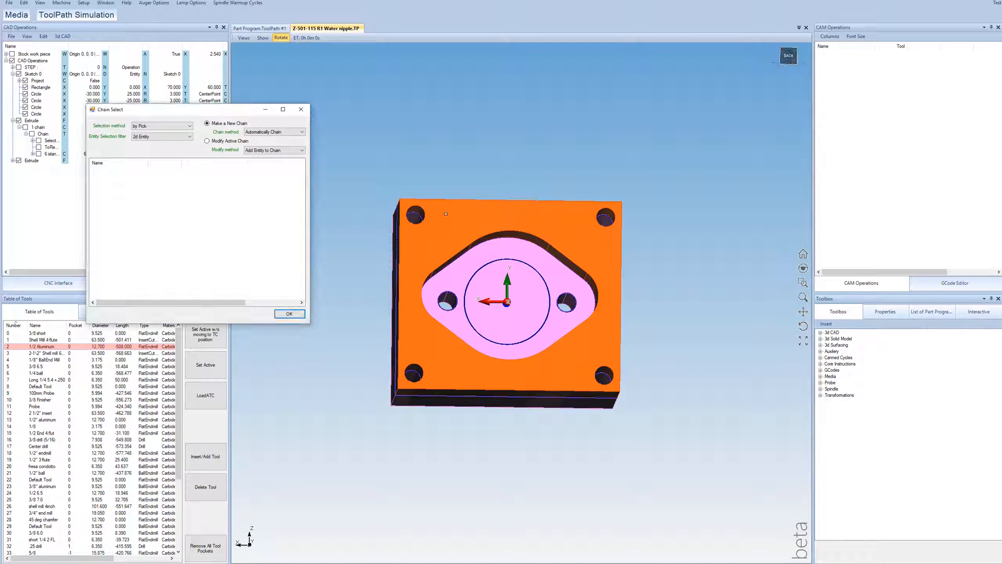
{"action": "left_click", "coordinate": [290, 313]}
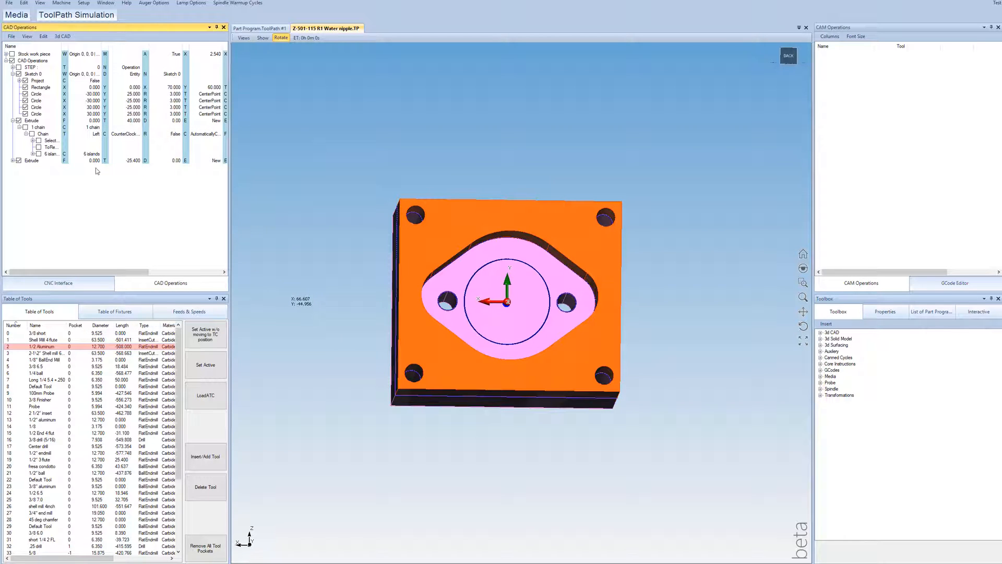
Step: Set the second extrusion's To value to 20 and its extrude type to Subtract
{"action": "double_click", "coordinate": [132, 160]}
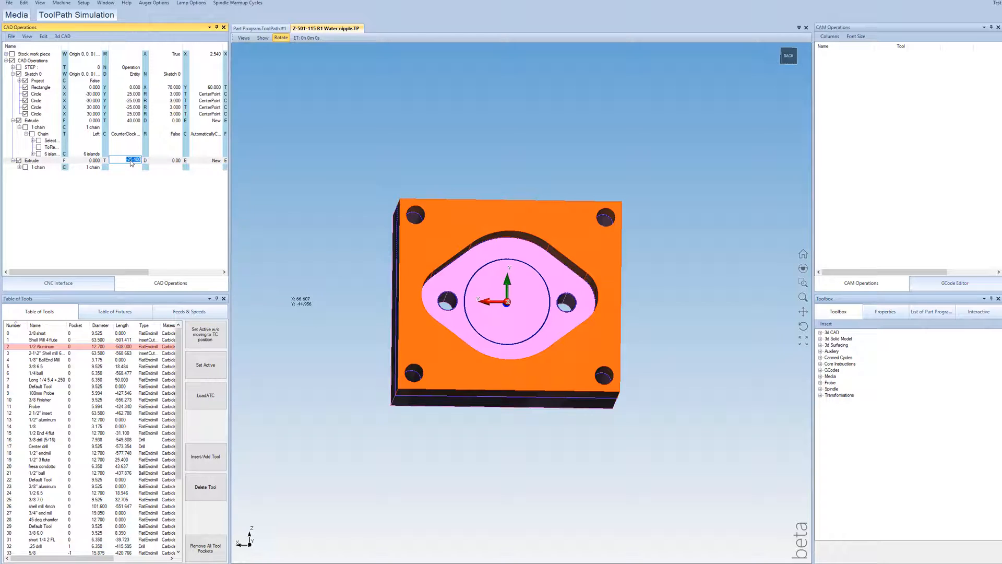
{"action": "type", "text": "25"}
{"action": "key", "text": "Return"}
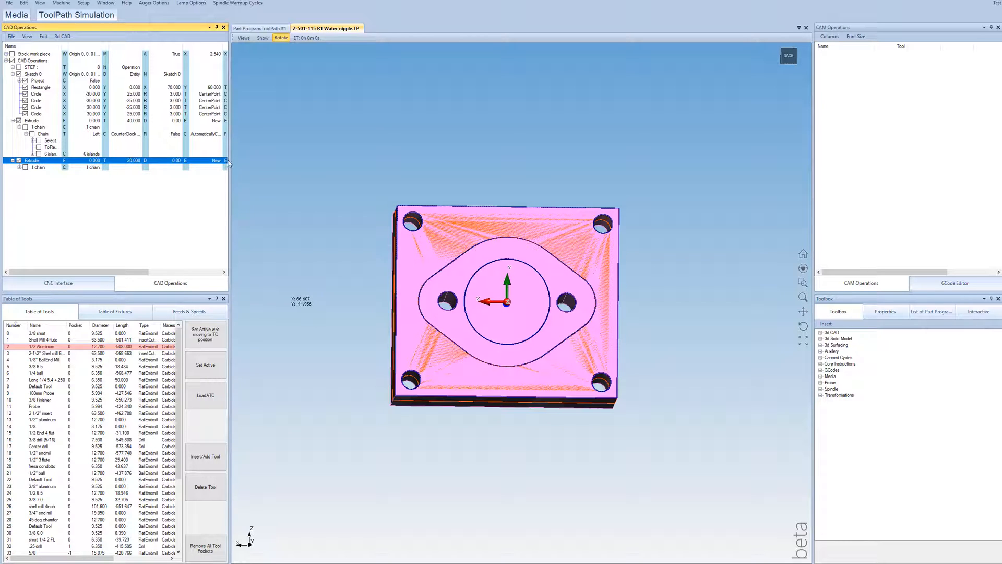
{"action": "double_click", "coordinate": [216, 160]}
{"action": "left_click", "coordinate": [218, 160]}
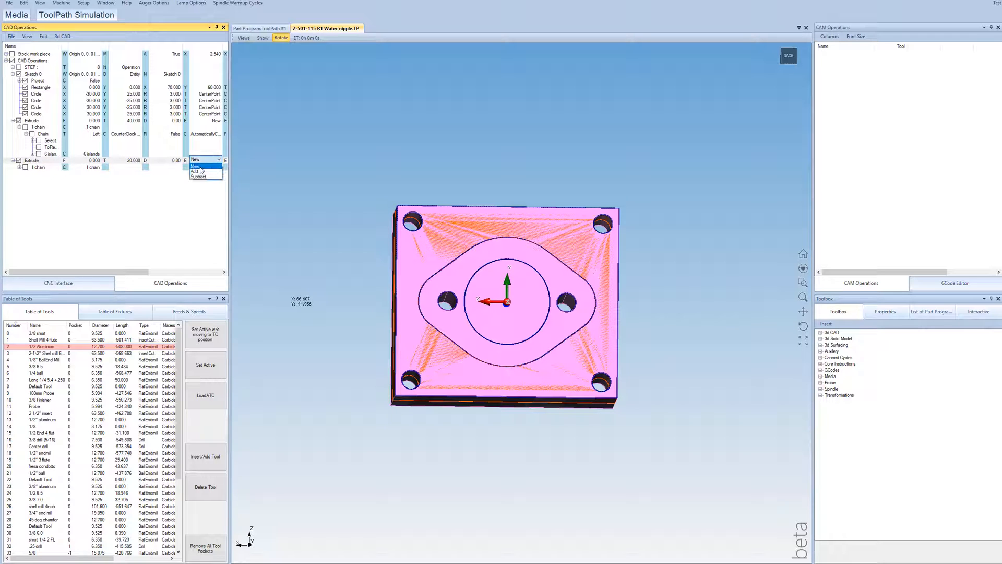
{"action": "left_click", "coordinate": [199, 176]}
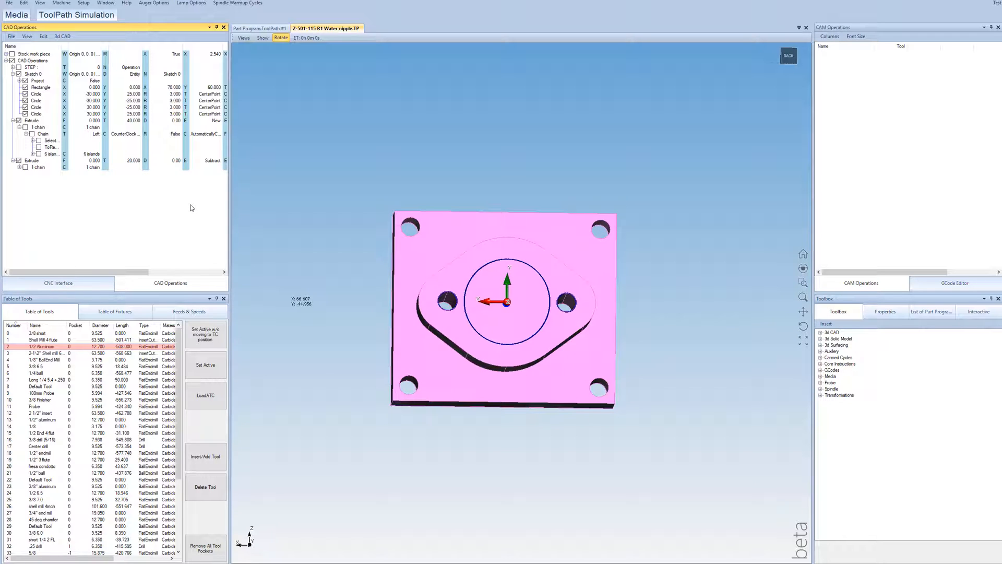
{"action": "left_click_drag", "start_coordinate": [446, 280], "coordinate": [444, 266]}
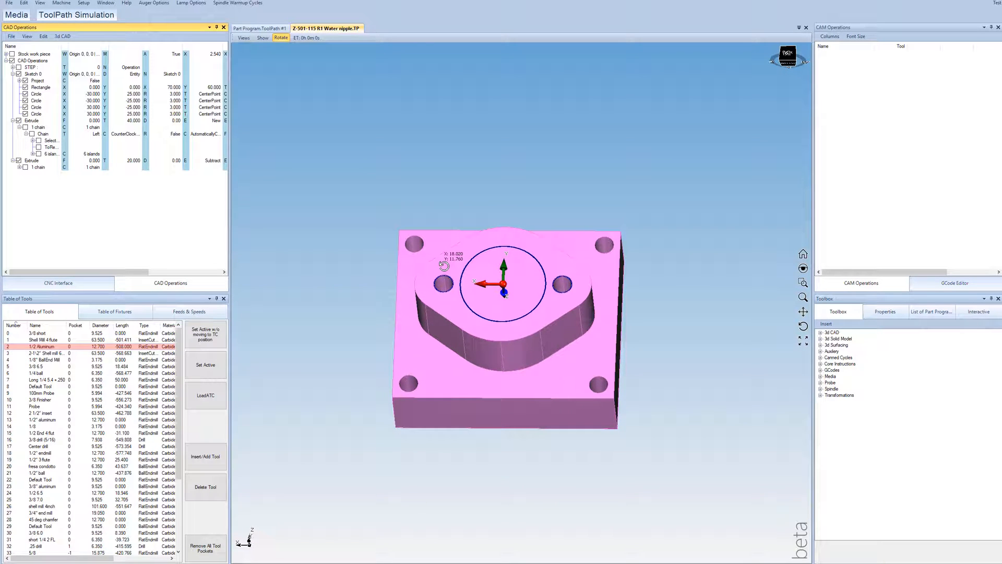
{"action": "left_click_drag", "start_coordinate": [487, 258], "coordinate": [420, 197]}
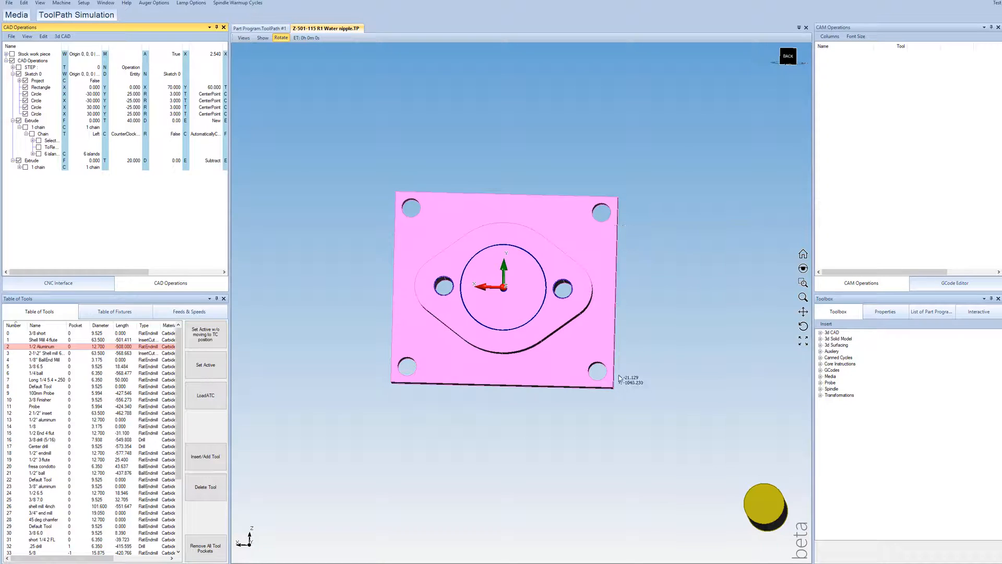
{"action": "left_click_drag", "start_coordinate": [516, 234], "coordinate": [487, 157]}
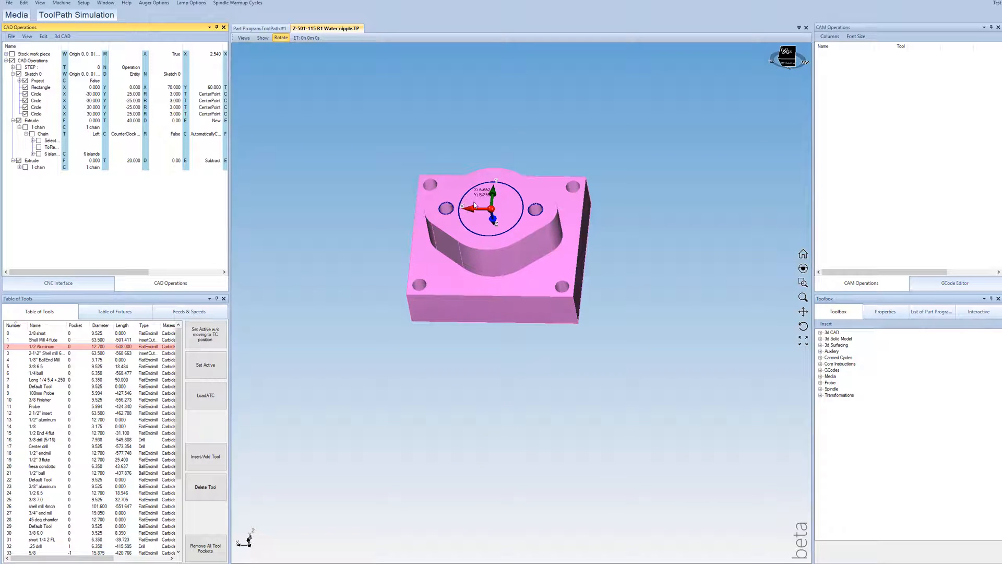
{"action": "middle_click_drag", "start_coordinate": [481, 211], "coordinate": [487, 213]}
{"action": "scroll", "coordinate": [488, 209], "scroll_direction": "up", "scroll_amount": 4}
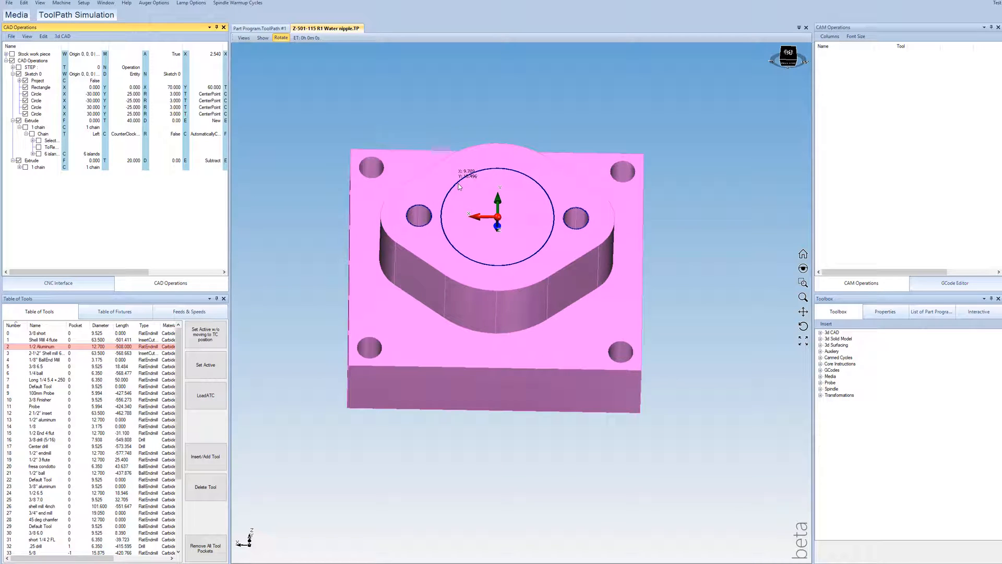
Step: Extrude the 2D sketch a third time, picking the large central circle as an automatic chain
{"action": "middle_click_drag", "start_coordinate": [456, 188], "coordinate": [451, 193]}
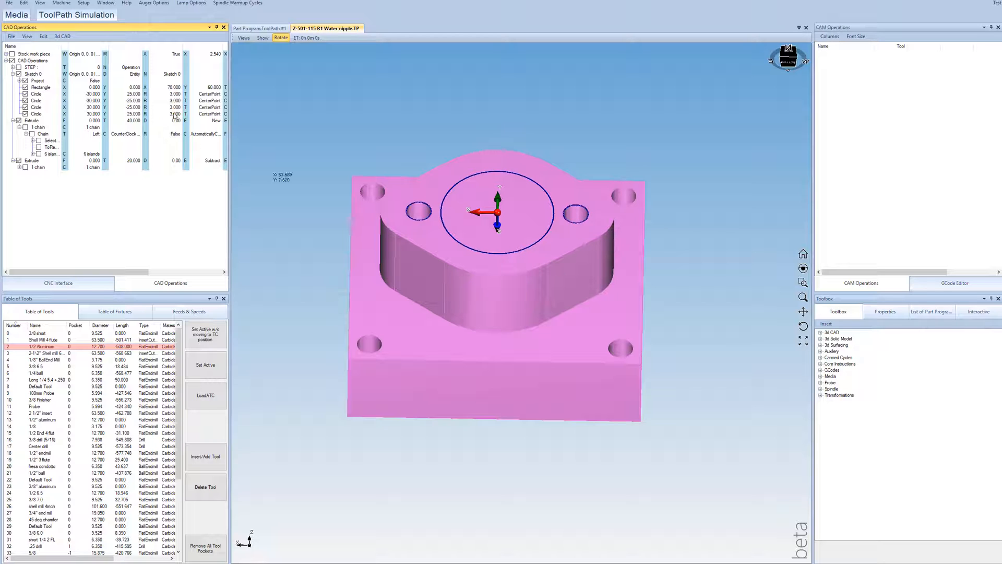
{"action": "left_click", "coordinate": [65, 36]}
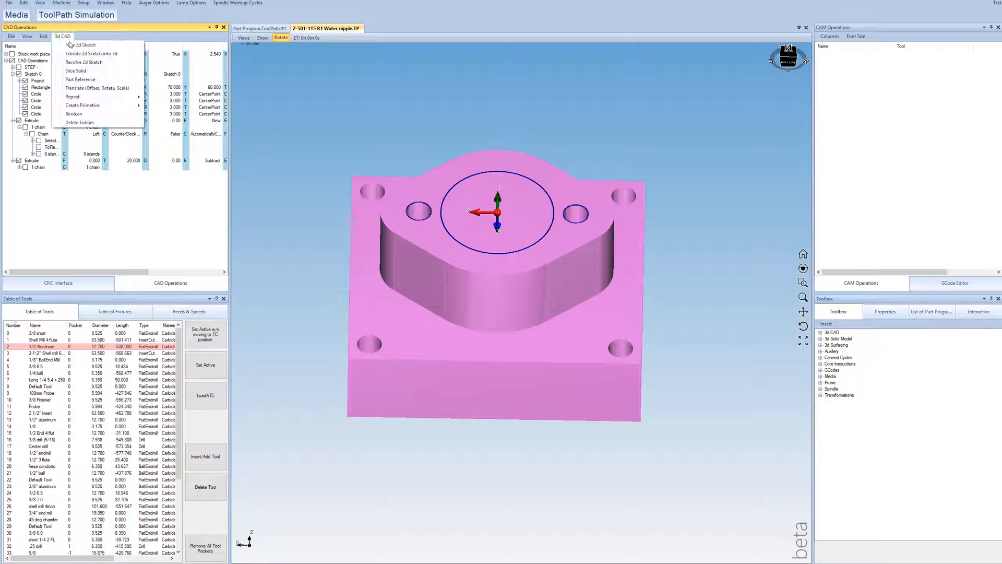
{"action": "left_click", "coordinate": [84, 49]}
{"action": "left_click_drag", "start_coordinate": [167, 120], "coordinate": [172, 183]}
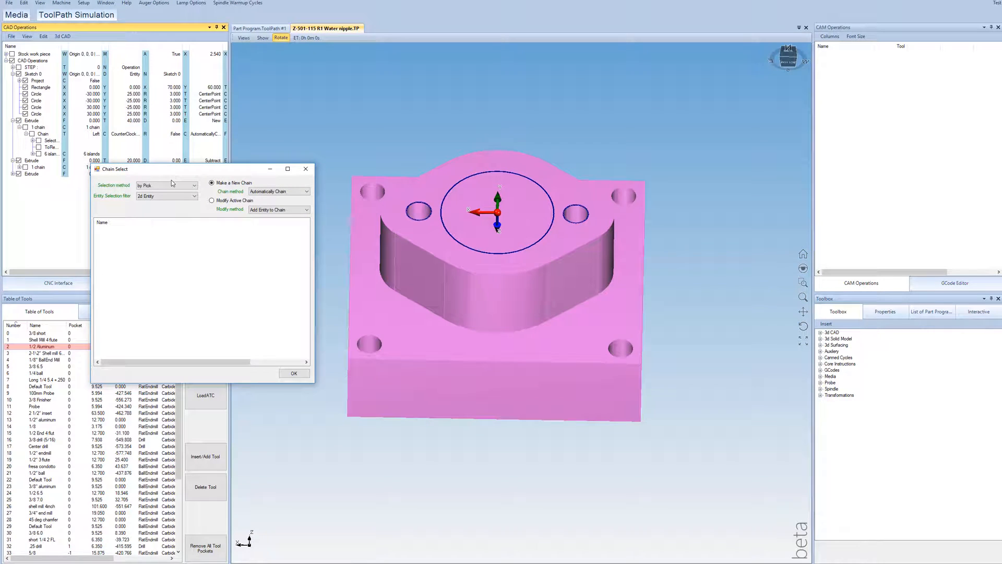
{"action": "left_click", "coordinate": [454, 186]}
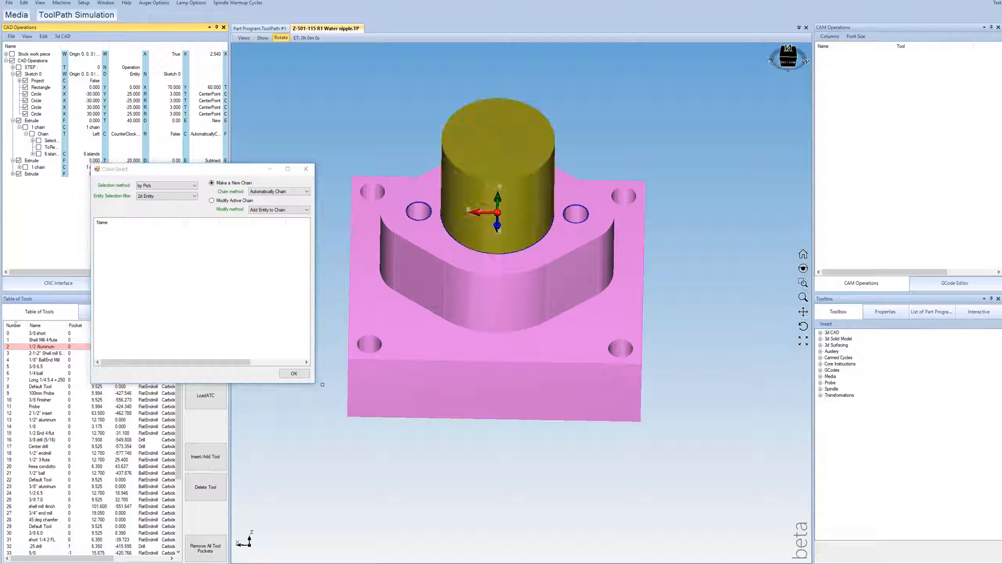
{"action": "left_click", "coordinate": [294, 373]}
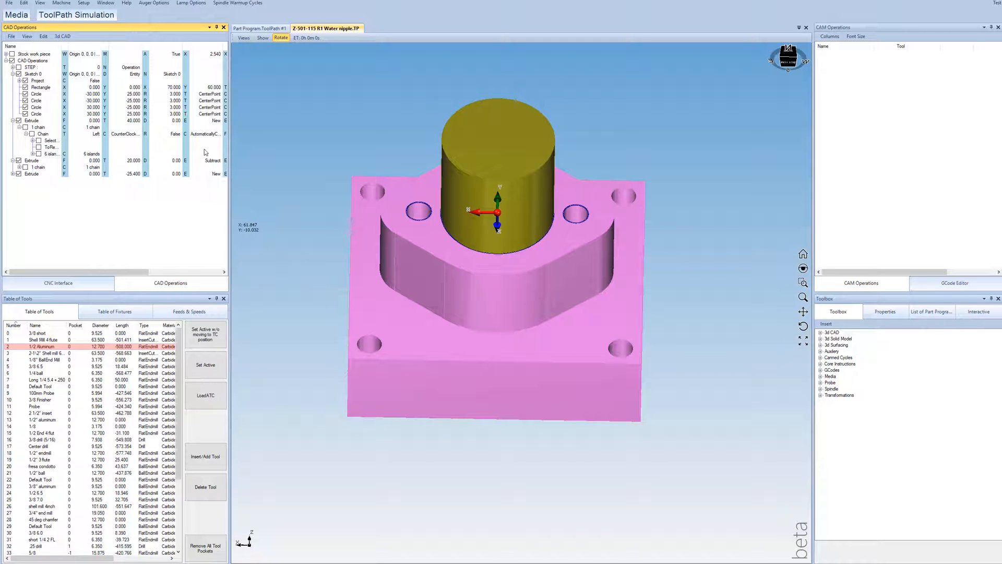
Step: Set the central circle extrusion's type to Add and its To value to -5
{"action": "double_click", "coordinate": [215, 175]}
{"action": "left_click", "coordinate": [215, 175]}
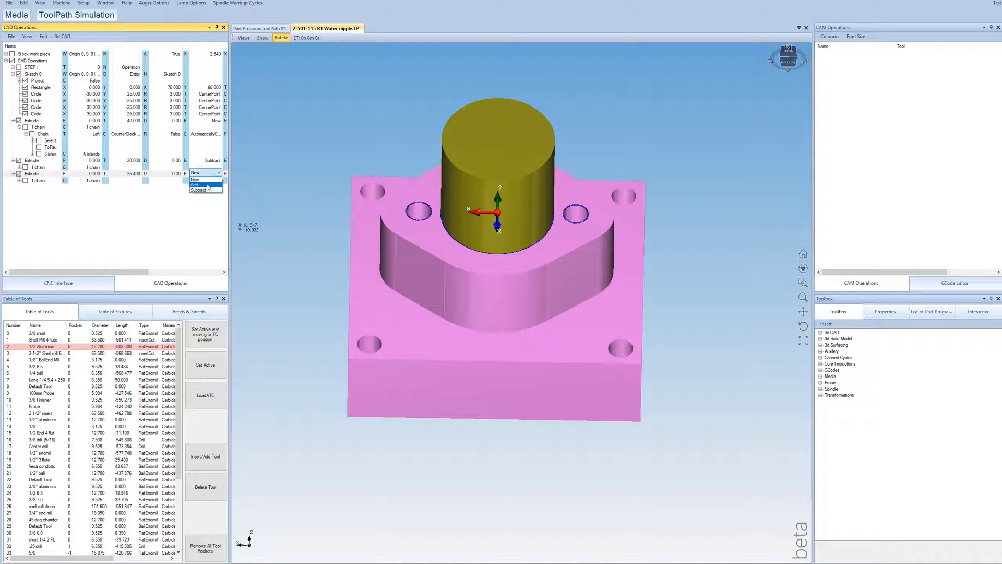
{"action": "left_click", "coordinate": [207, 184]}
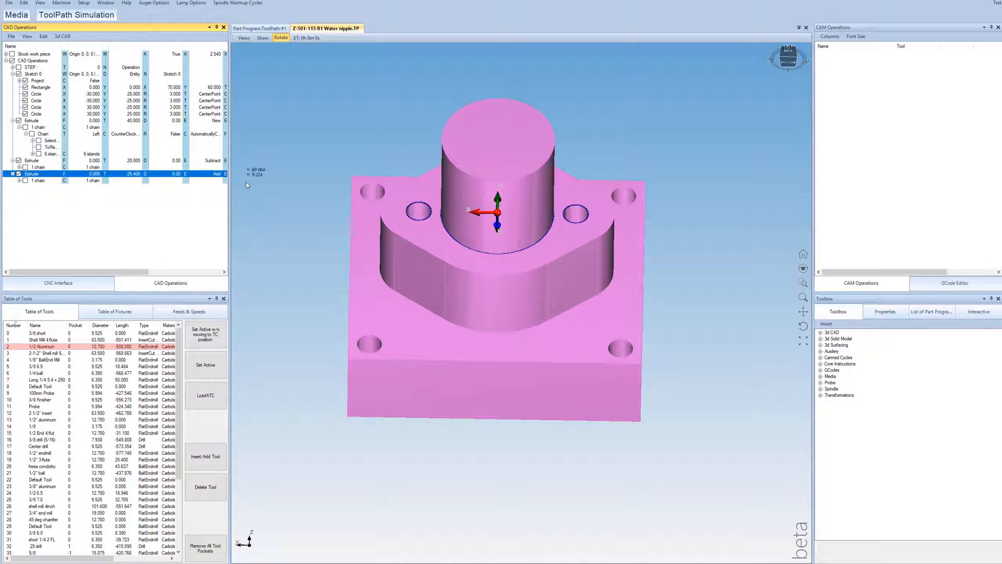
{"action": "left_click", "coordinate": [152, 219]}
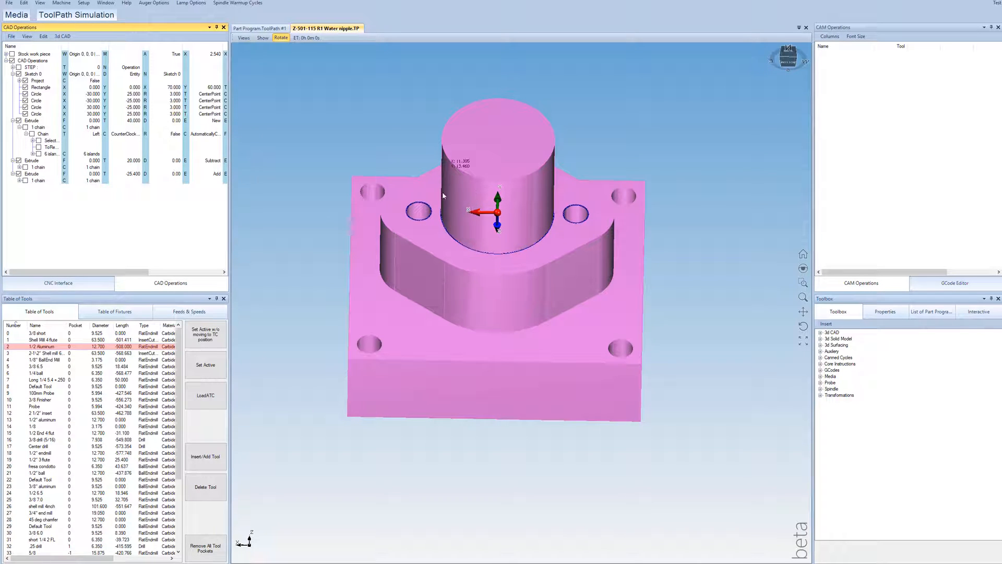
{"action": "double_click", "coordinate": [127, 173]}
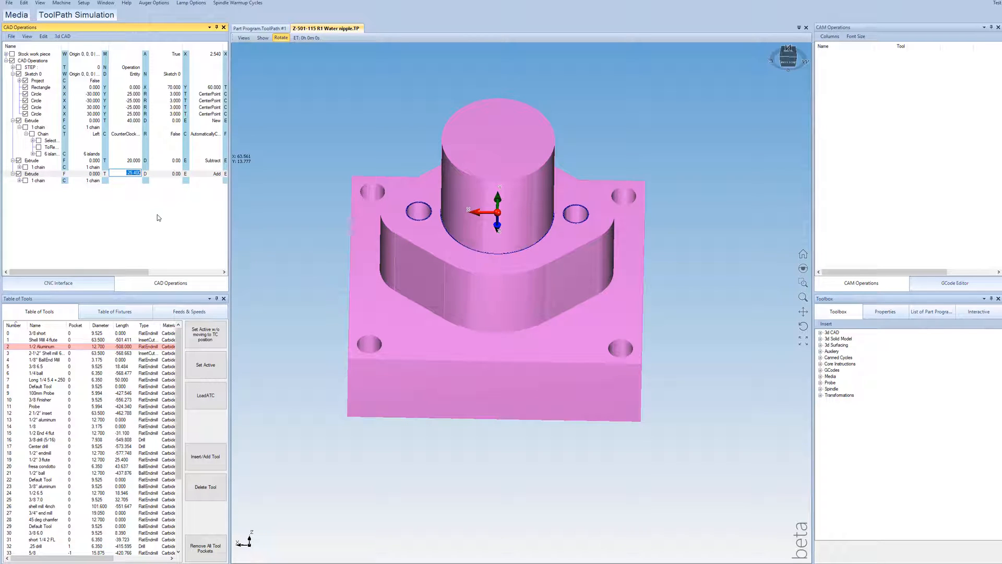
{"action": "key", "text": "Return"}
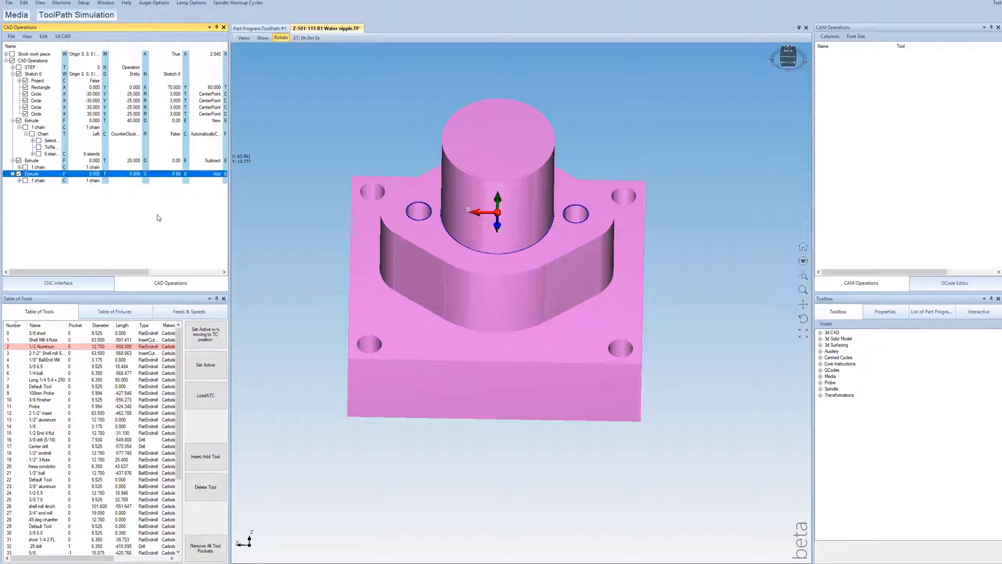
{"action": "double_click", "coordinate": [133, 174]}
{"action": "type", "text": "-5"}
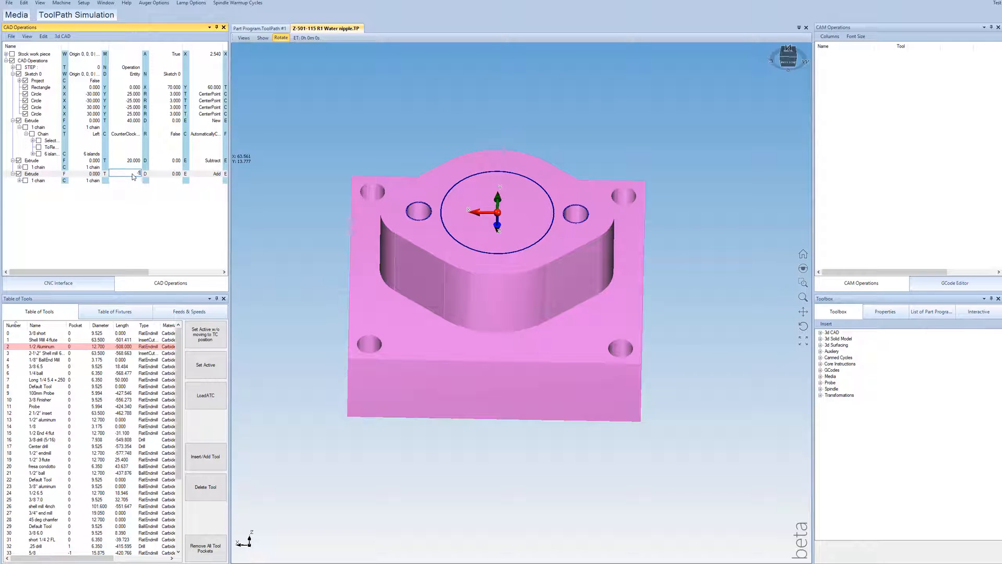
{"action": "key", "text": "Return"}
Step: Examine the raised boss and how the block seats against the temporarily displayed STEP part, including the block's back face
{"action": "left_click_drag", "start_coordinate": [485, 239], "coordinate": [512, 285]}
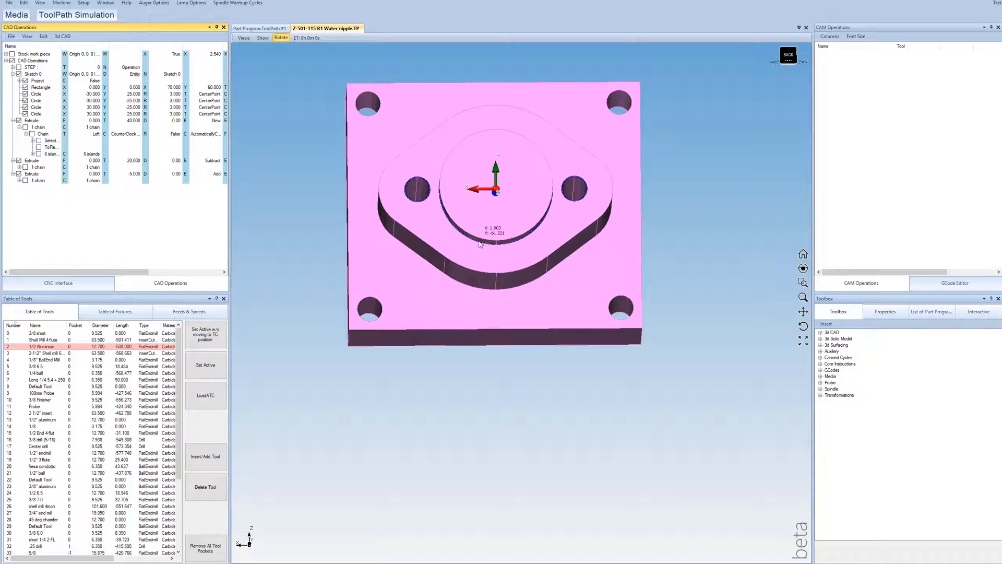
{"action": "left_click_drag", "start_coordinate": [488, 238], "coordinate": [470, 148]}
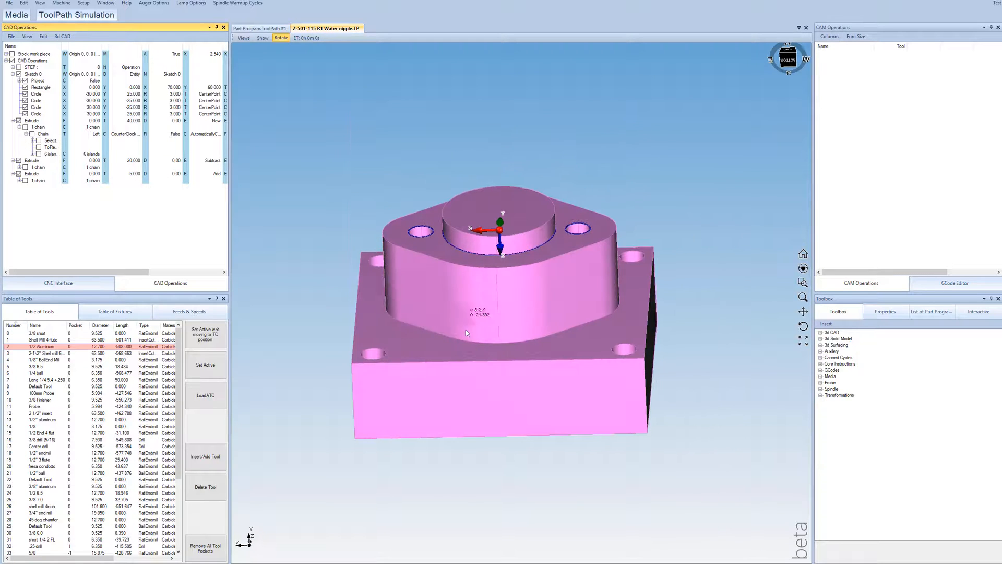
{"action": "left_click_drag", "start_coordinate": [466, 328], "coordinate": [467, 296]}
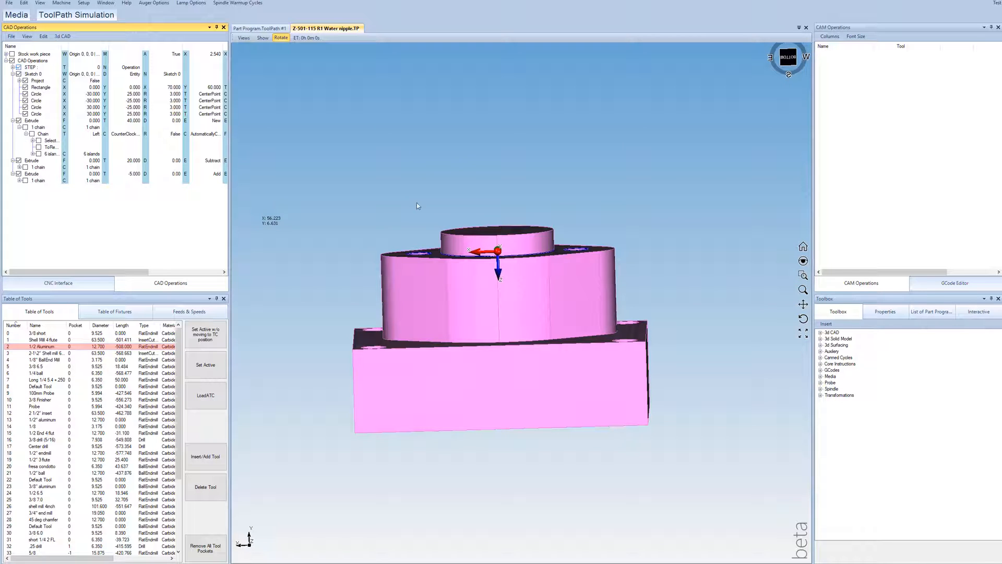
{"action": "left_click_drag", "start_coordinate": [449, 251], "coordinate": [487, 277]}
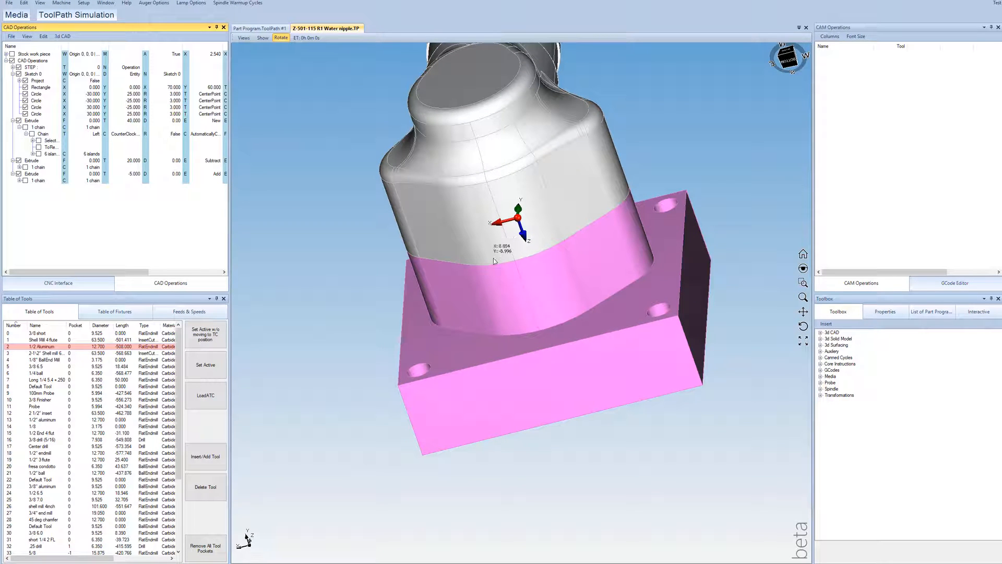
{"action": "left_click_drag", "start_coordinate": [481, 266], "coordinate": [652, 357]}
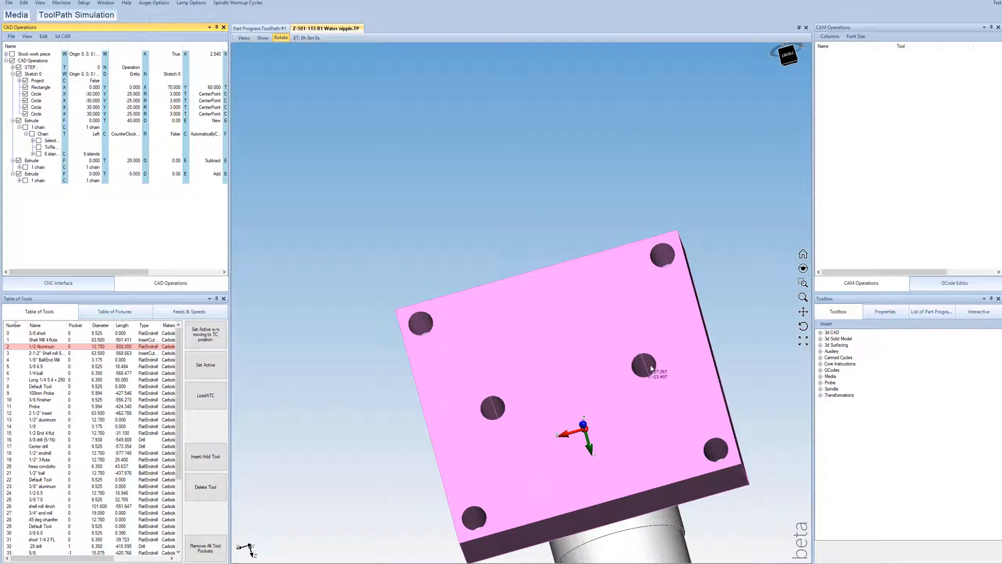
{"action": "scroll", "coordinate": [610, 394], "scroll_direction": "down", "scroll_amount": 2}
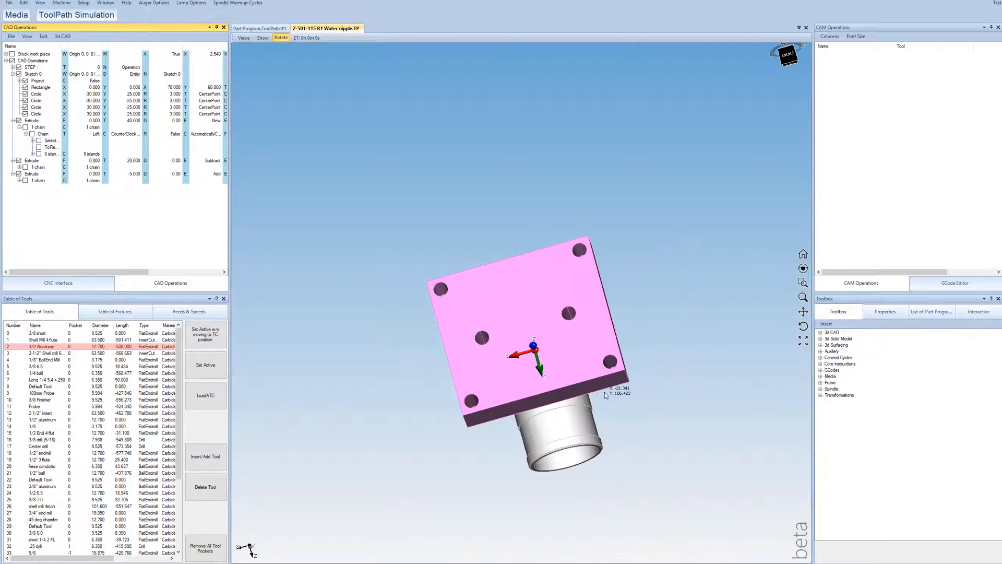
{"action": "scroll", "coordinate": [535, 350], "scroll_direction": "up", "scroll_amount": 2}
{"action": "scroll", "coordinate": [535, 315], "scroll_direction": "up", "scroll_amount": 2}
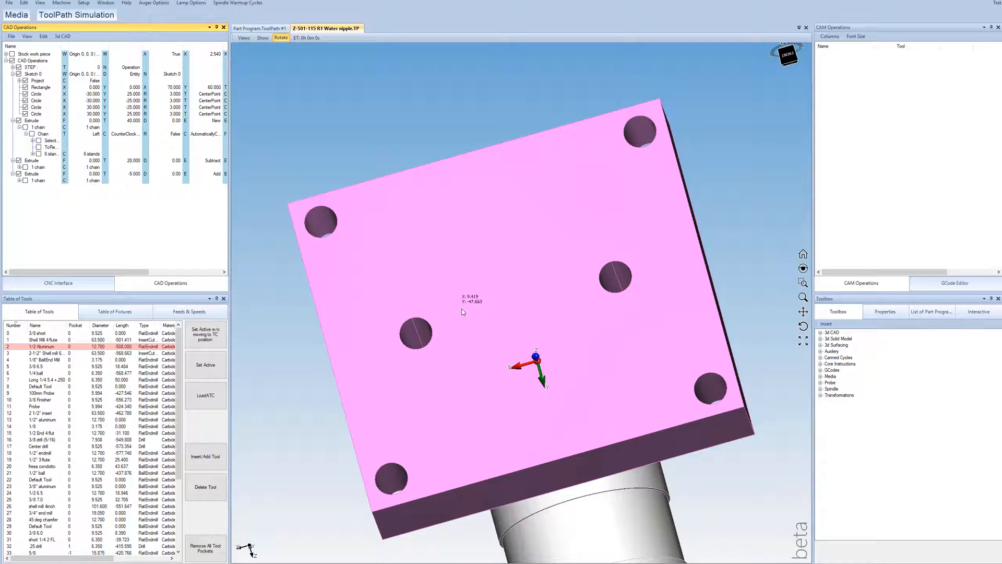
{"action": "left_click_drag", "start_coordinate": [458, 334], "coordinate": [537, 307]}
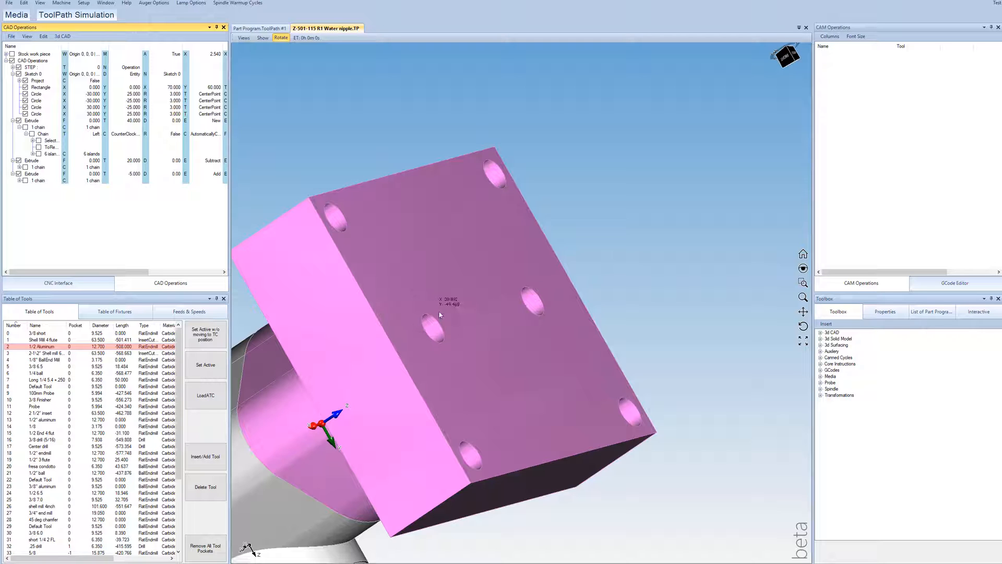
{"action": "scroll", "coordinate": [461, 330], "scroll_direction": "down", "scroll_amount": 3}
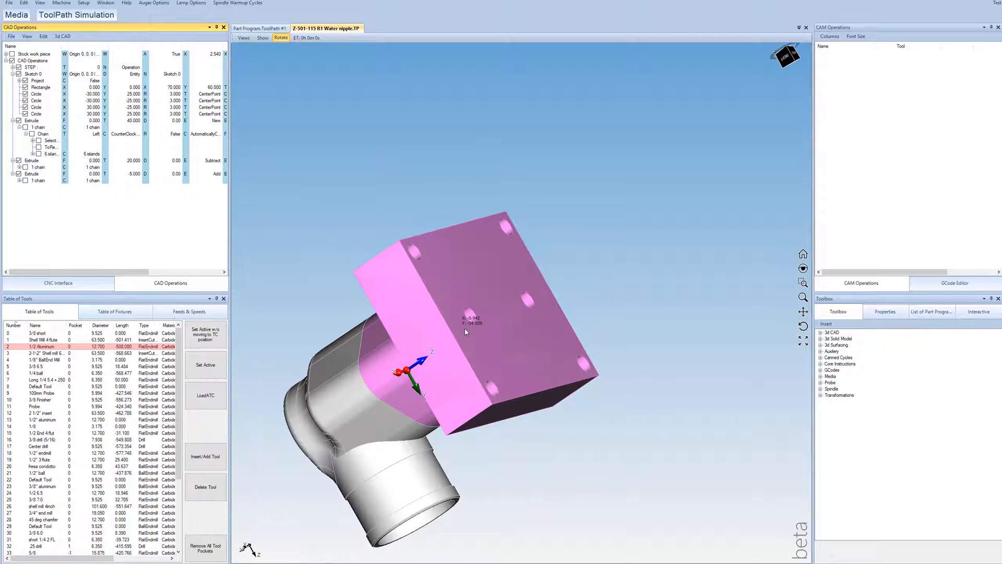
{"action": "left_click", "coordinate": [19, 67]}
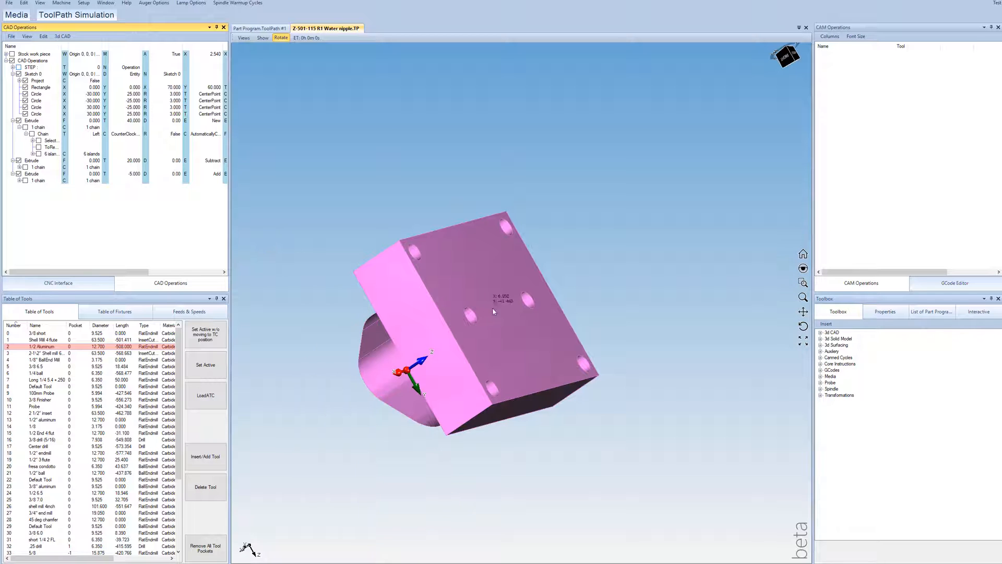
Step: Extrude the two small flange hole circles beside the central boss as automatic chains
{"action": "middle_click_drag", "start_coordinate": [493, 312], "coordinate": [520, 191]}
{"action": "scroll", "coordinate": [528, 176], "scroll_direction": "up", "scroll_amount": 5}
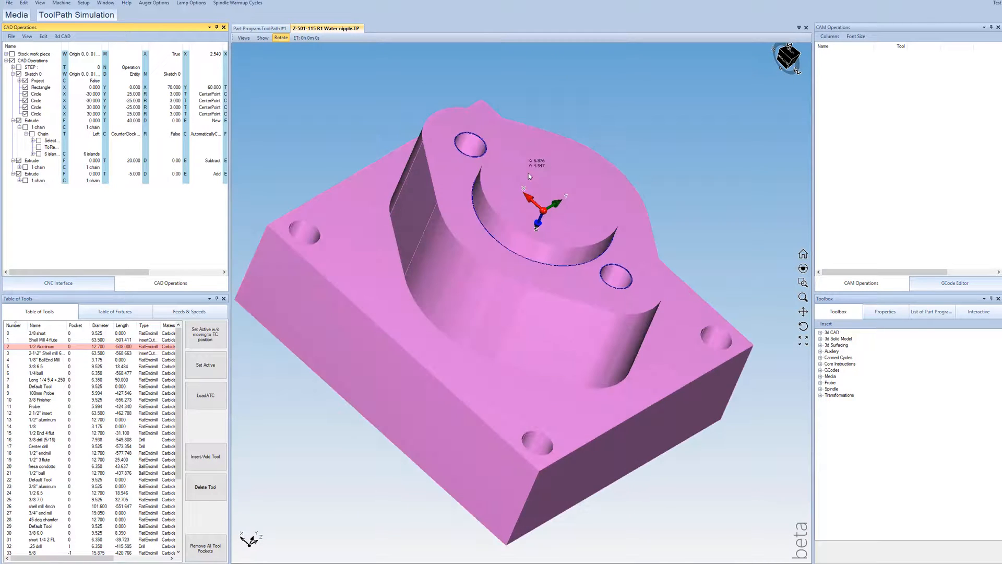
{"action": "scroll", "coordinate": [528, 174], "scroll_direction": "up", "scroll_amount": 2}
{"action": "scroll", "coordinate": [467, 265], "scroll_direction": "down", "scroll_amount": 2}
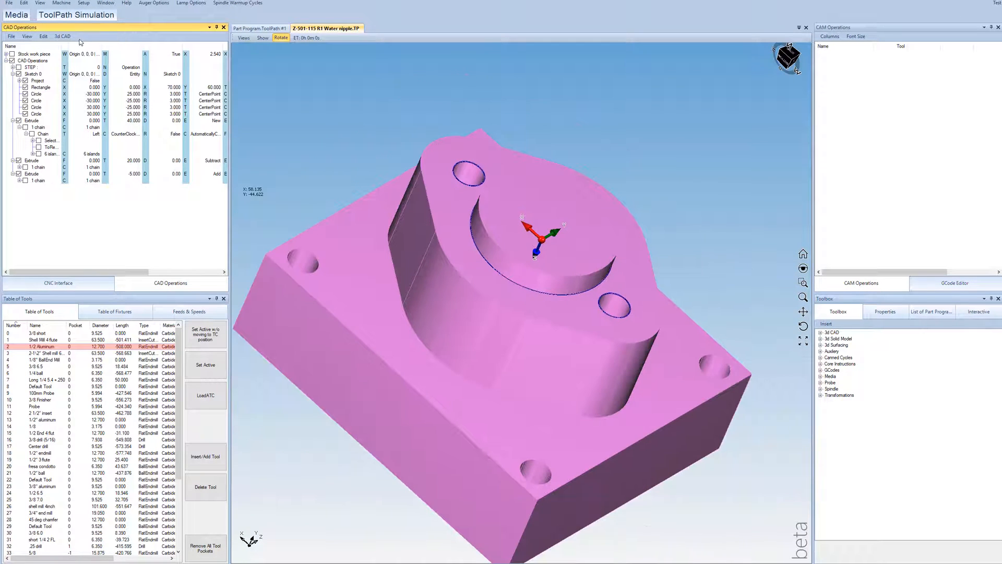
{"action": "left_click", "coordinate": [62, 36]}
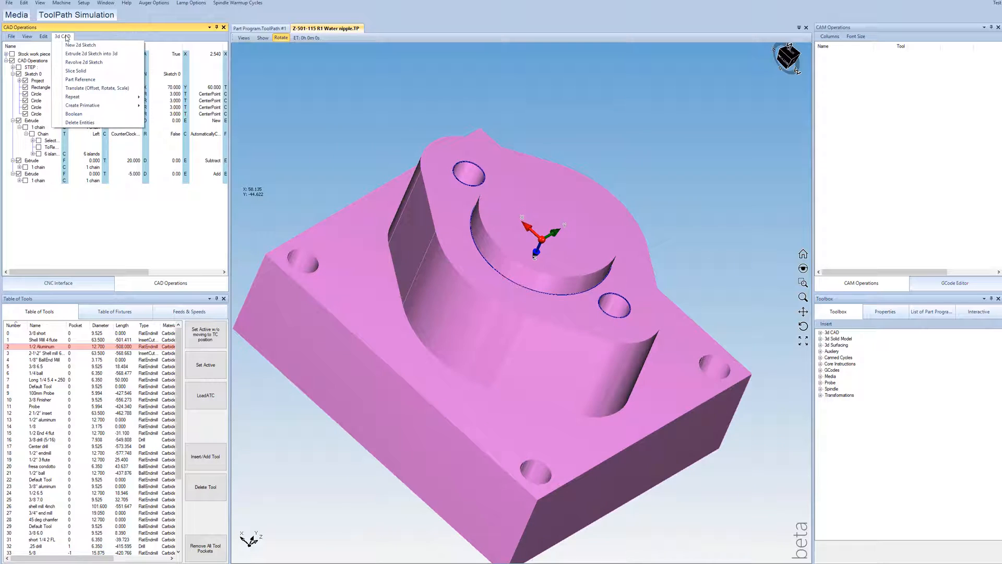
{"action": "left_click", "coordinate": [84, 53]}
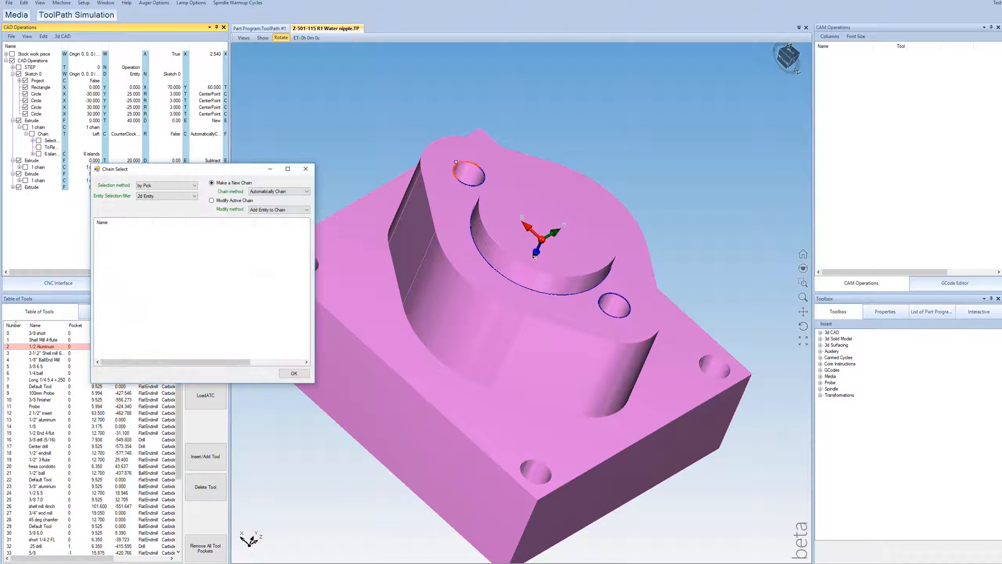
{"action": "left_click", "coordinate": [456, 164]}
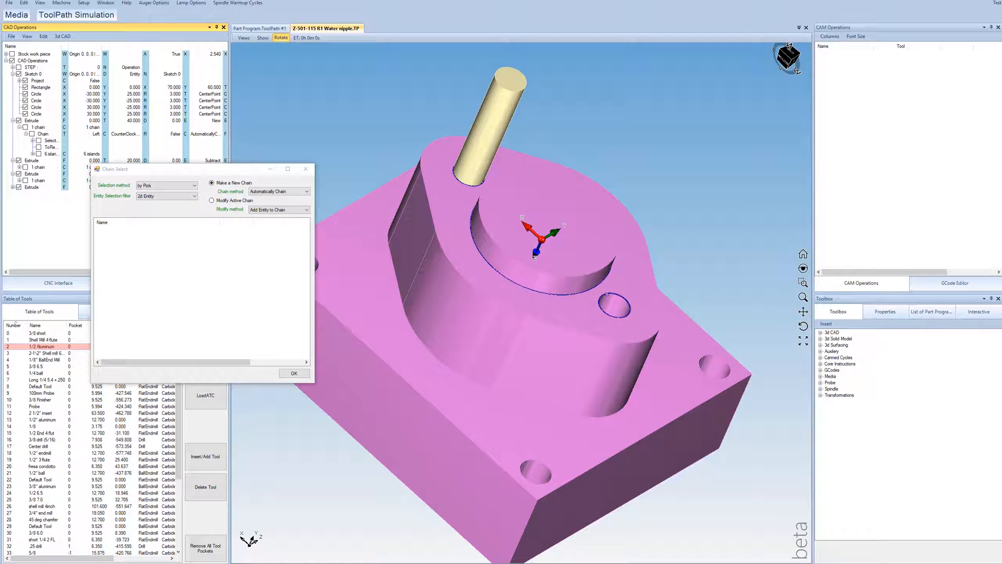
{"action": "left_click", "coordinate": [606, 294]}
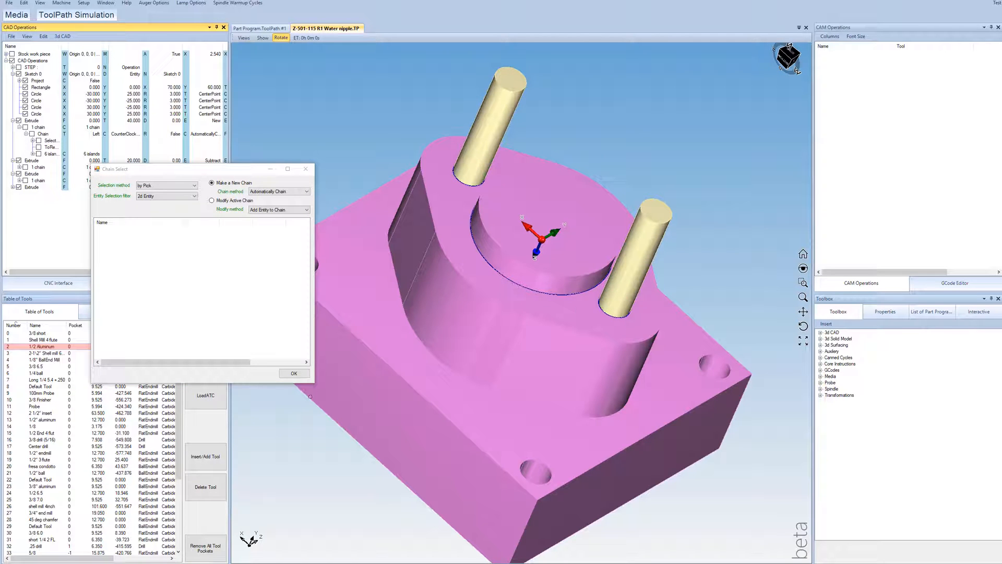
{"action": "left_click", "coordinate": [293, 373]}
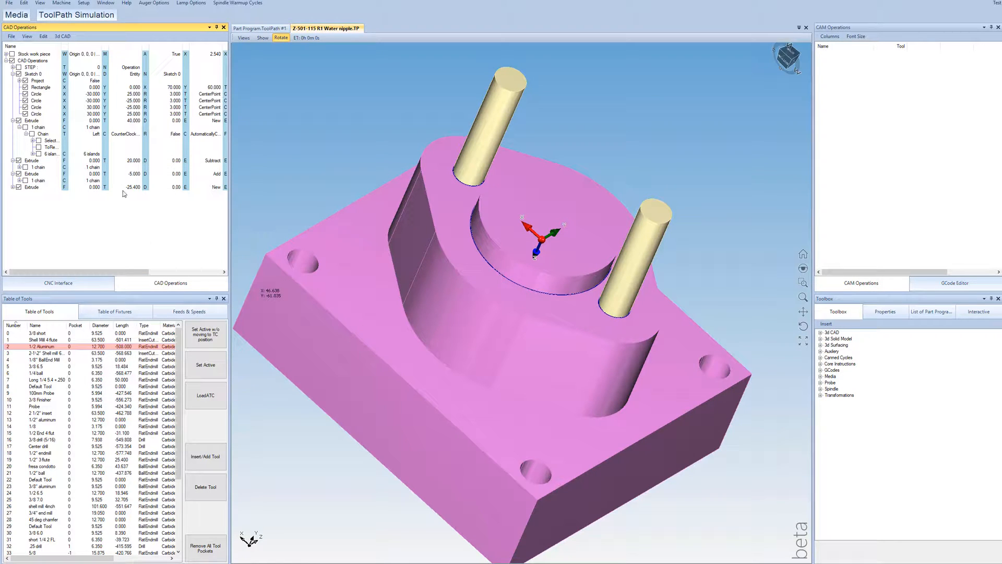
Step: Set the flange hole extrusion to Subtract, with a From value of 40 and a To value of 35
{"action": "left_click", "coordinate": [217, 187]}
{"action": "left_click", "coordinate": [219, 186]}
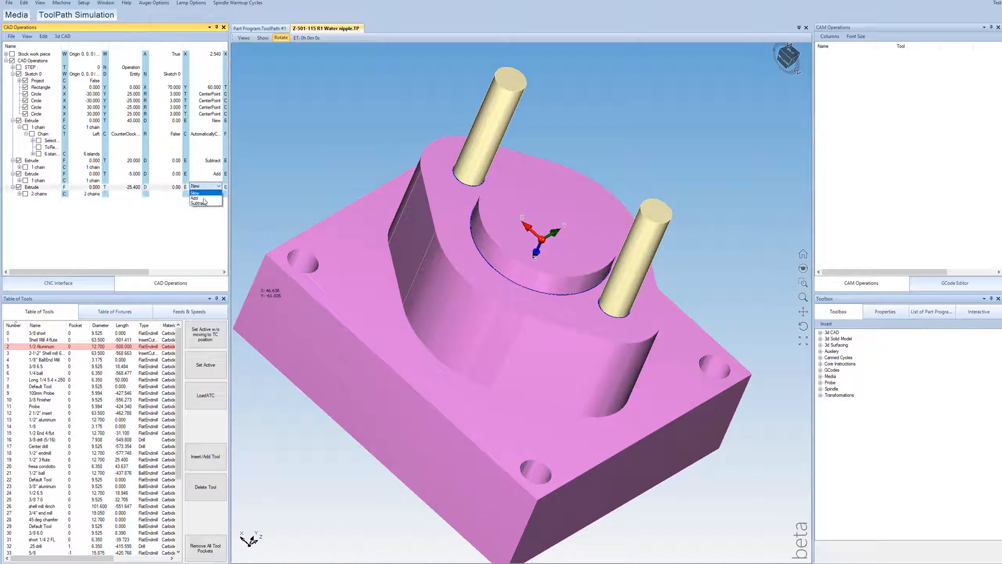
{"action": "left_click", "coordinate": [205, 205]}
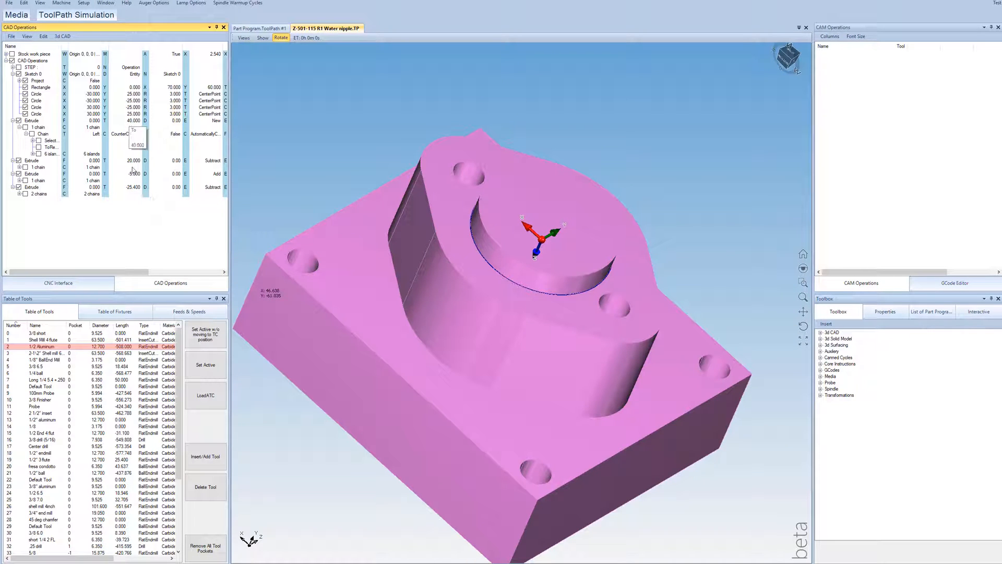
{"action": "double_click", "coordinate": [130, 188]}
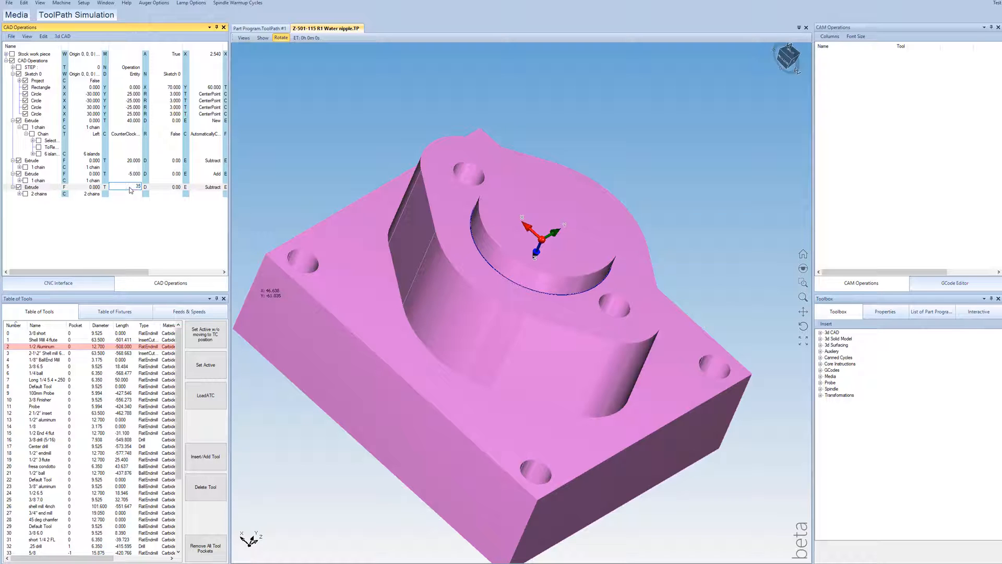
{"action": "key", "text": "Return"}
{"action": "left_click", "coordinate": [92, 187]}
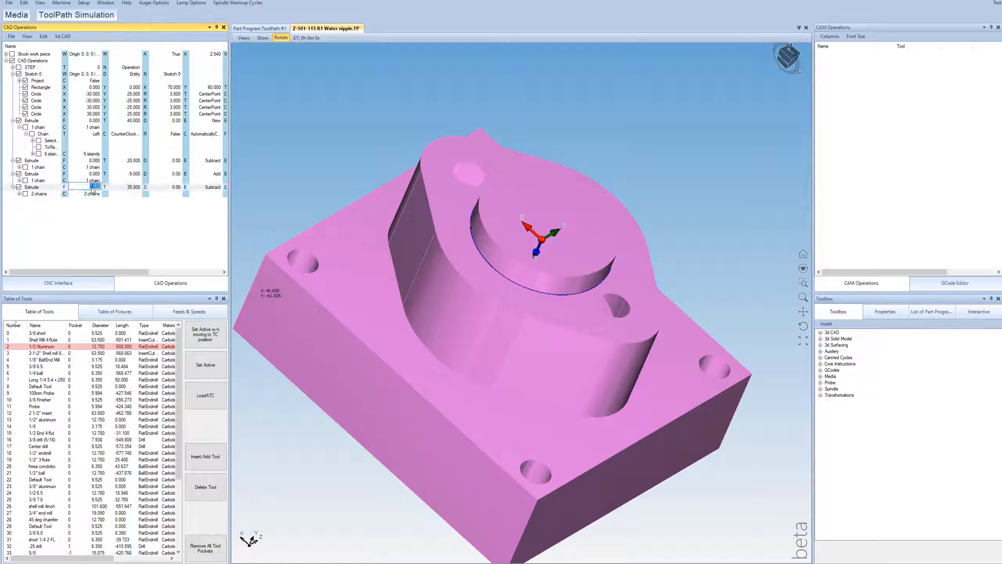
{"action": "type", "text": "40"}
{"action": "key", "text": "Return"}
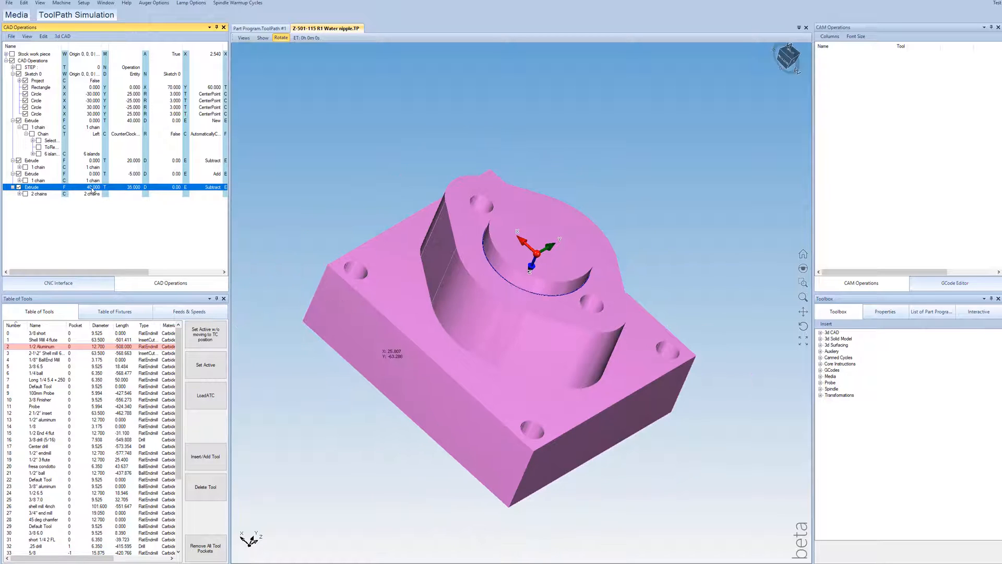
Step: Examine the fixture block from the front and back to check the cuts at the two flange holes
{"action": "left_click_drag", "start_coordinate": [493, 324], "coordinate": [475, 199]}
{"action": "left_click_drag", "start_coordinate": [368, 499], "coordinate": [329, 426]}
{"action": "scroll", "coordinate": [384, 507], "scroll_direction": "up", "scroll_amount": 4}
{"action": "scroll", "coordinate": [348, 462], "scroll_direction": "down", "scroll_amount": 2}
{"action": "left_click_drag", "start_coordinate": [346, 460], "coordinate": [353, 515]}
{"action": "left_click_drag", "start_coordinate": [608, 463], "coordinate": [587, 228]}
{"action": "scroll", "coordinate": [566, 298], "scroll_direction": "down", "scroll_amount": 5}
{"action": "scroll", "coordinate": [587, 232], "scroll_direction": "up", "scroll_amount": 3}
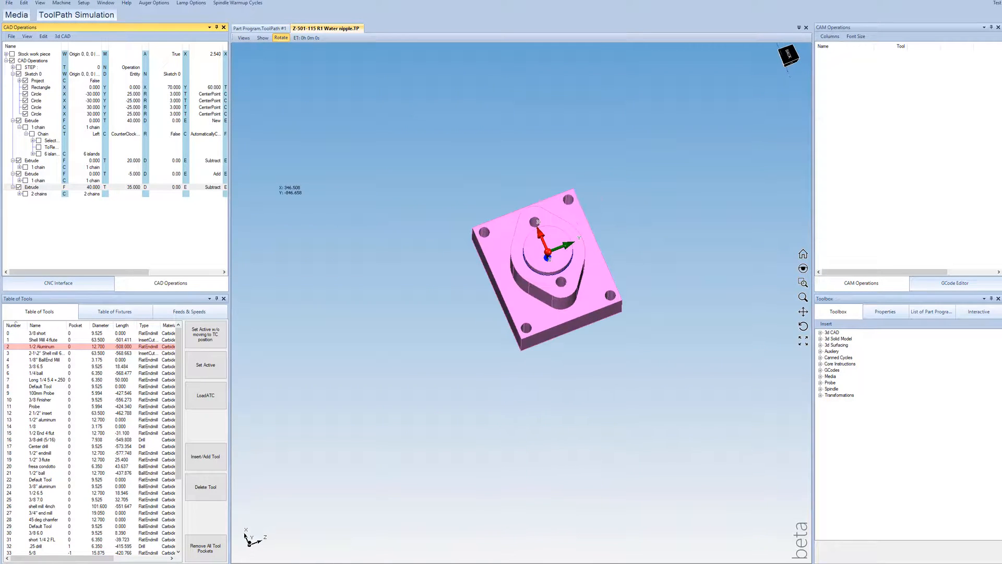
Step: Hide the first extrusion of the block, leaving the 2D sketch outlines in view
{"action": "left_click", "coordinate": [19, 121]}
{"action": "scroll", "coordinate": [552, 249], "scroll_direction": "up", "scroll_amount": 4}
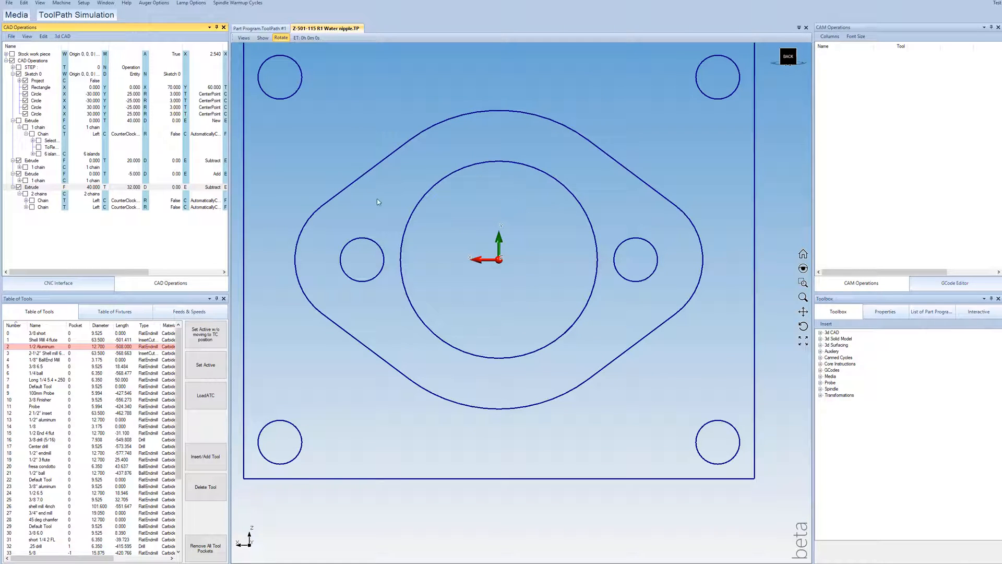
{"action": "left_click", "coordinate": [62, 37]}
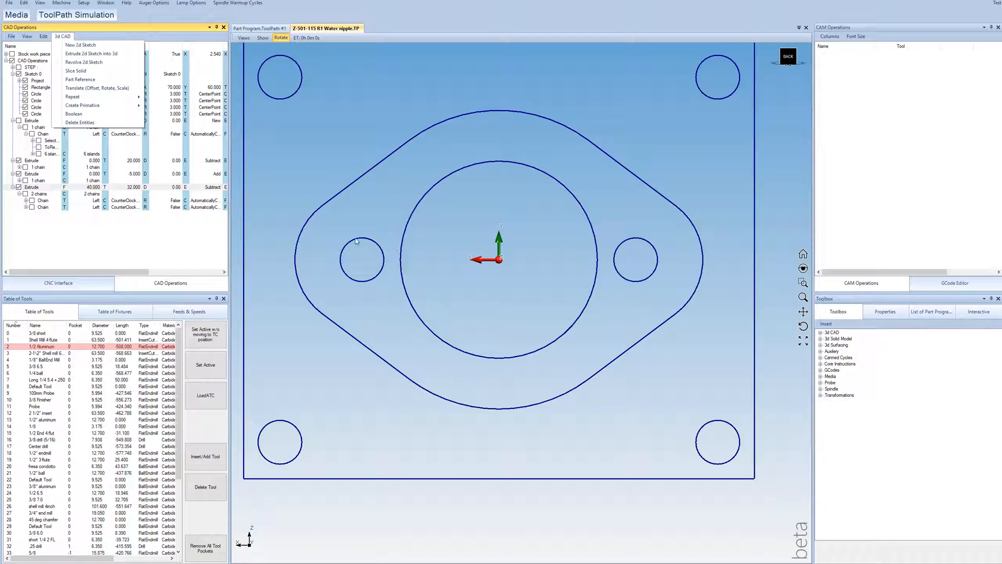
{"action": "left_click", "coordinate": [96, 87]}
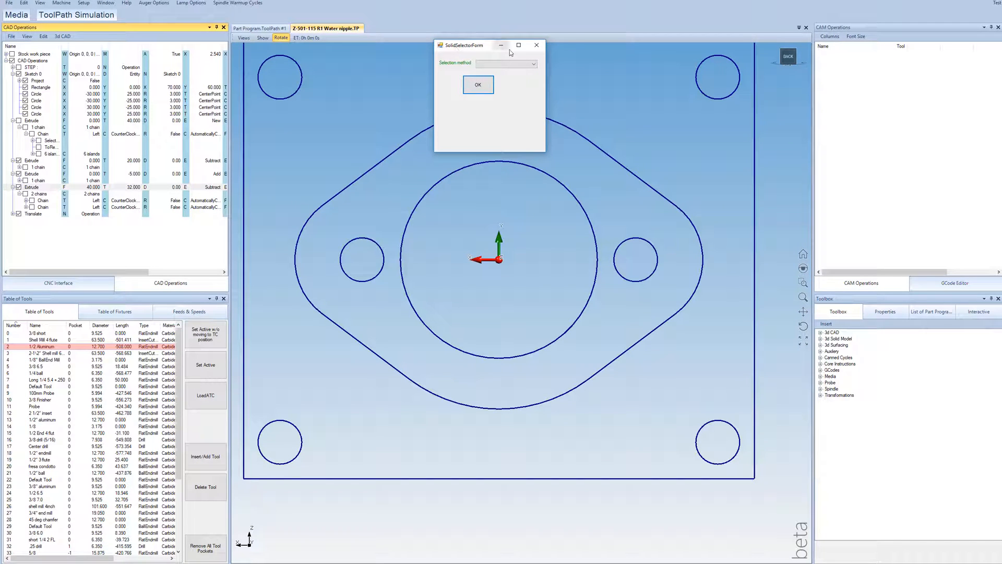
{"action": "left_click", "coordinate": [536, 45]}
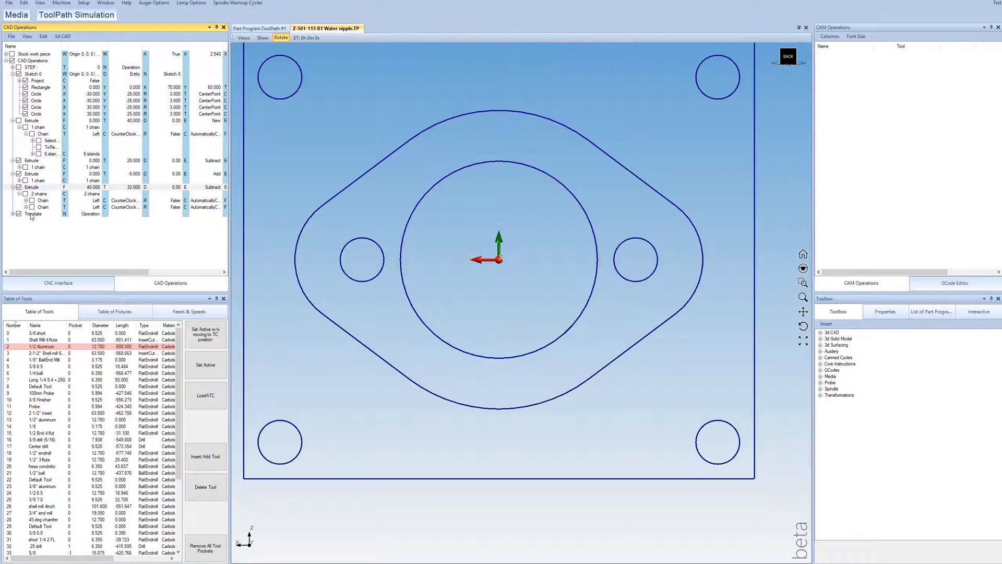
{"action": "left_click", "coordinate": [31, 216]}
{"action": "key", "text": "Delete"}
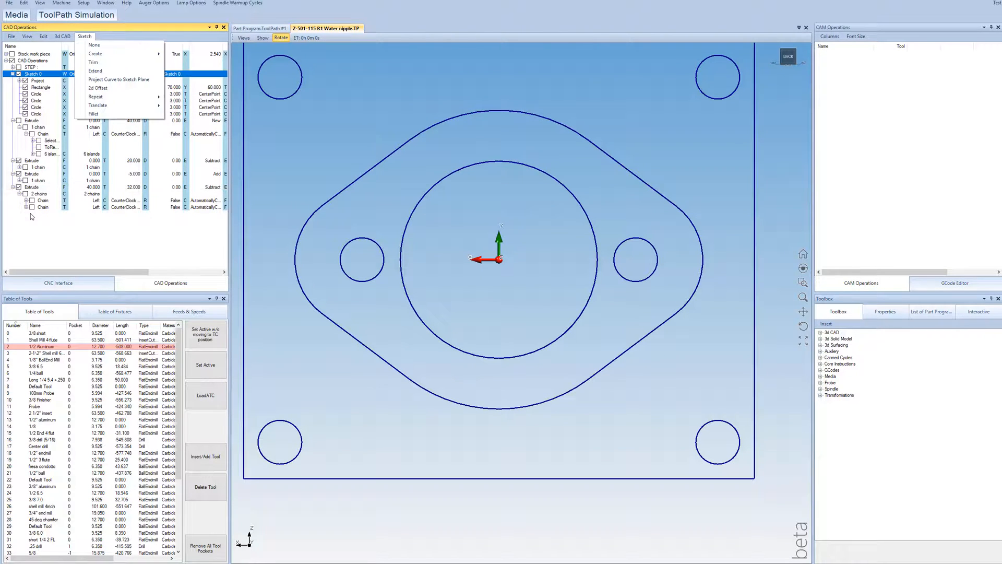
Step: Offset the two small flange hole circles outward by 2.54 in Sketch 0 with automatic chaining, and finish the sketch
{"action": "left_click", "coordinate": [114, 89]}
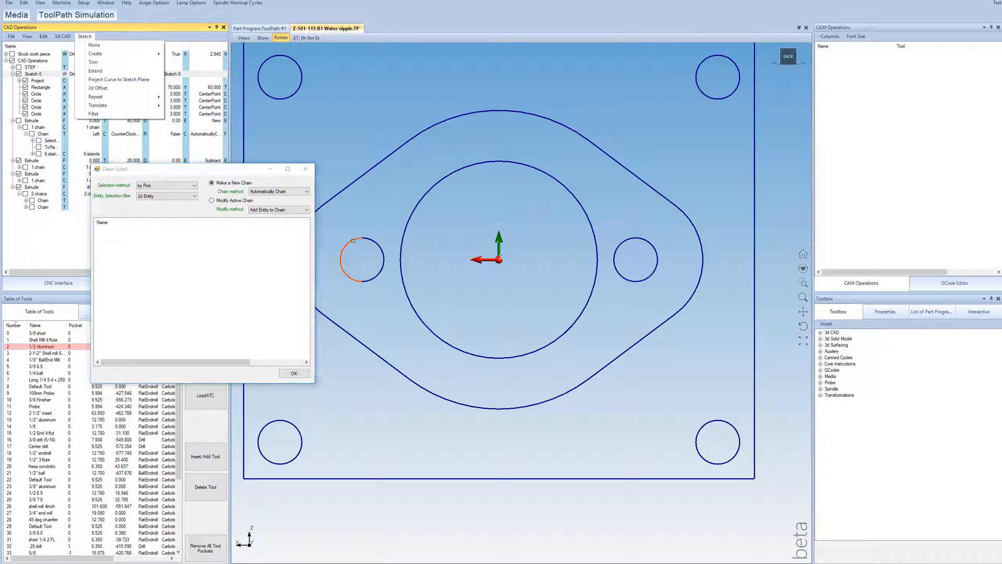
{"action": "left_click", "coordinate": [342, 259]}
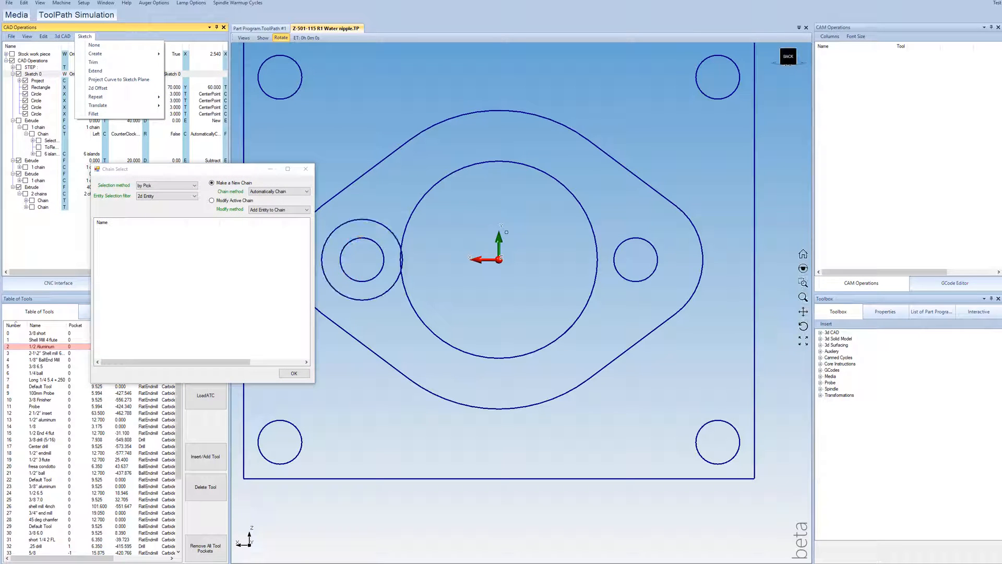
{"action": "left_click", "coordinate": [624, 241]}
{"action": "left_click", "coordinate": [294, 374]}
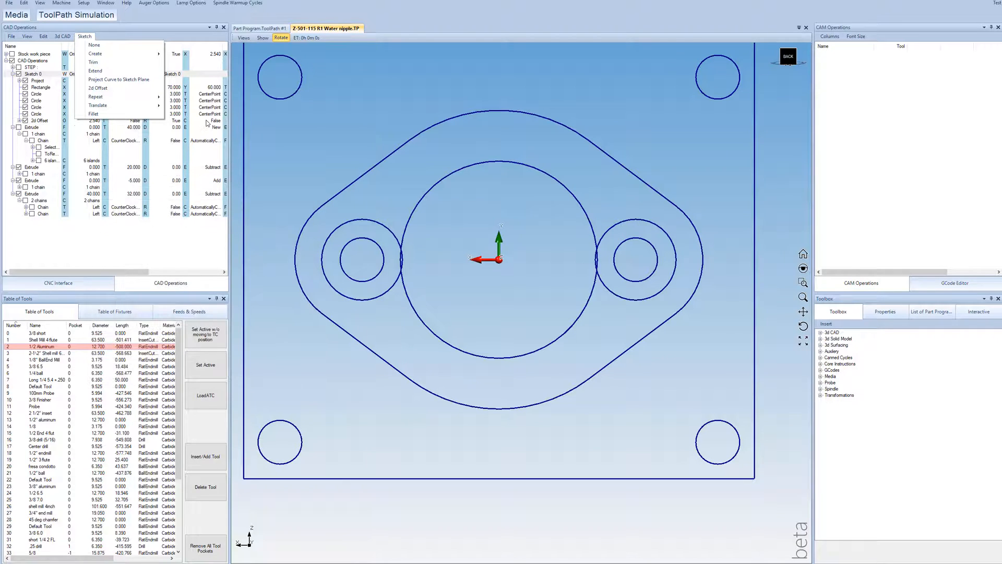
{"action": "left_click", "coordinate": [97, 46]}
{"action": "left_click", "coordinate": [81, 241]}
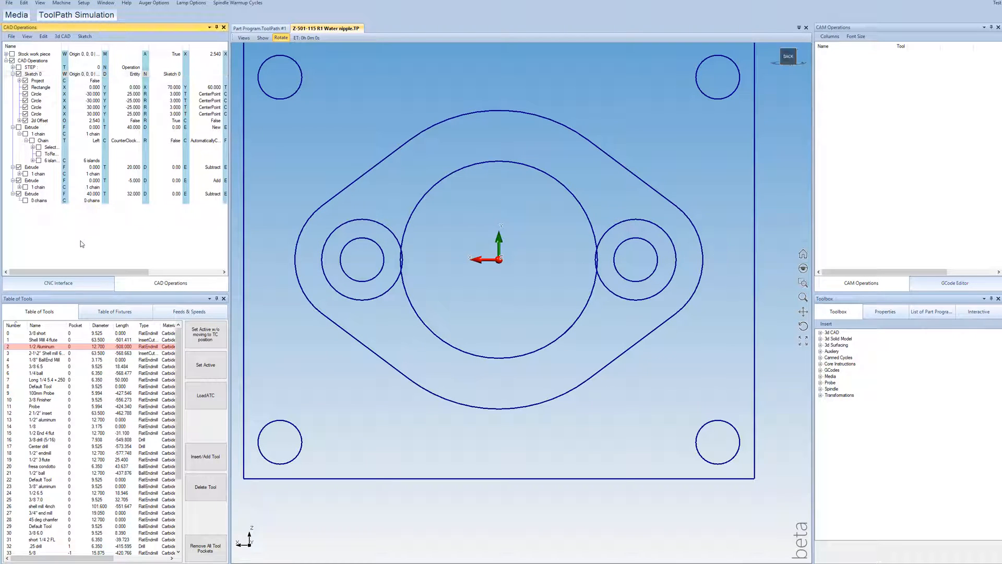
Step: Show the first block extrusion again and assign the two larger offset circles as chains of the last Subtract extrusion
{"action": "left_click", "coordinate": [13, 75]}
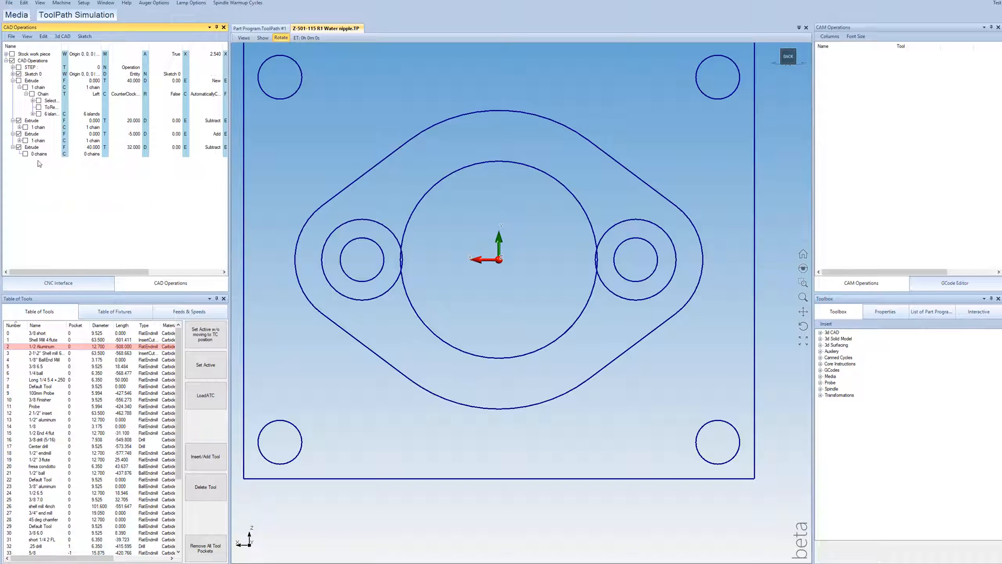
{"action": "left_click", "coordinate": [30, 148]}
{"action": "left_click", "coordinate": [19, 80]}
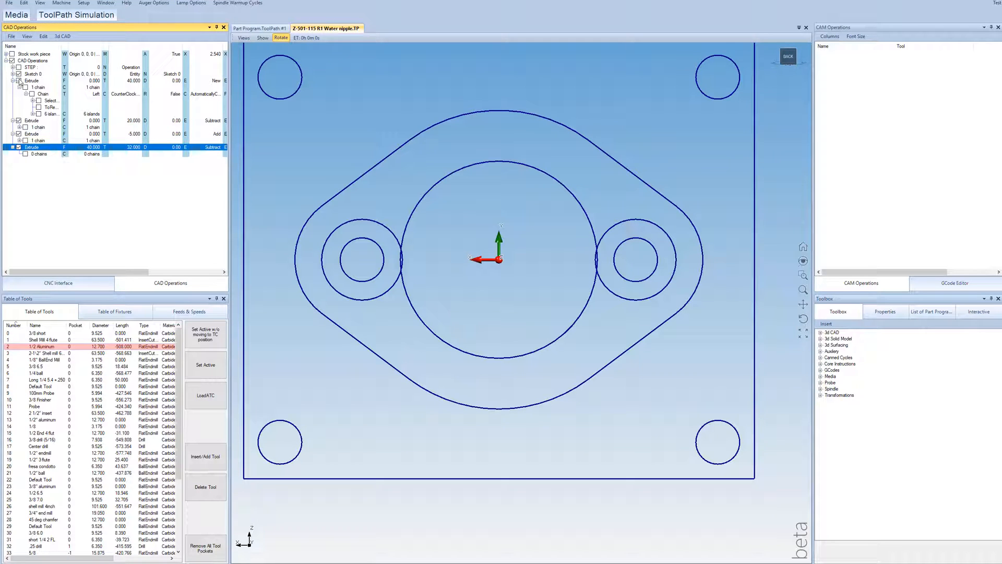
{"action": "double_click", "coordinate": [92, 155]}
{"action": "left_click", "coordinate": [344, 224]}
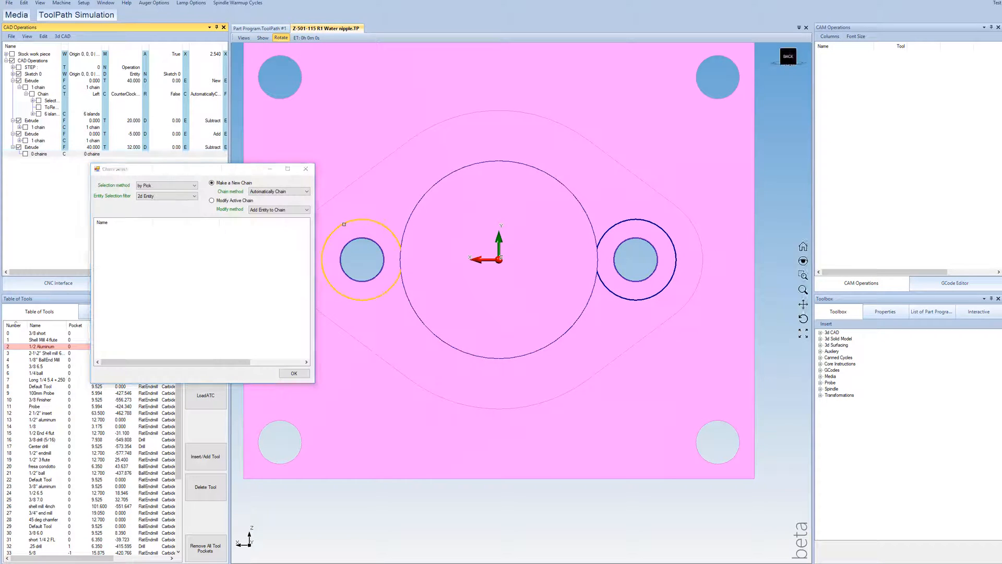
{"action": "left_click", "coordinate": [618, 223]}
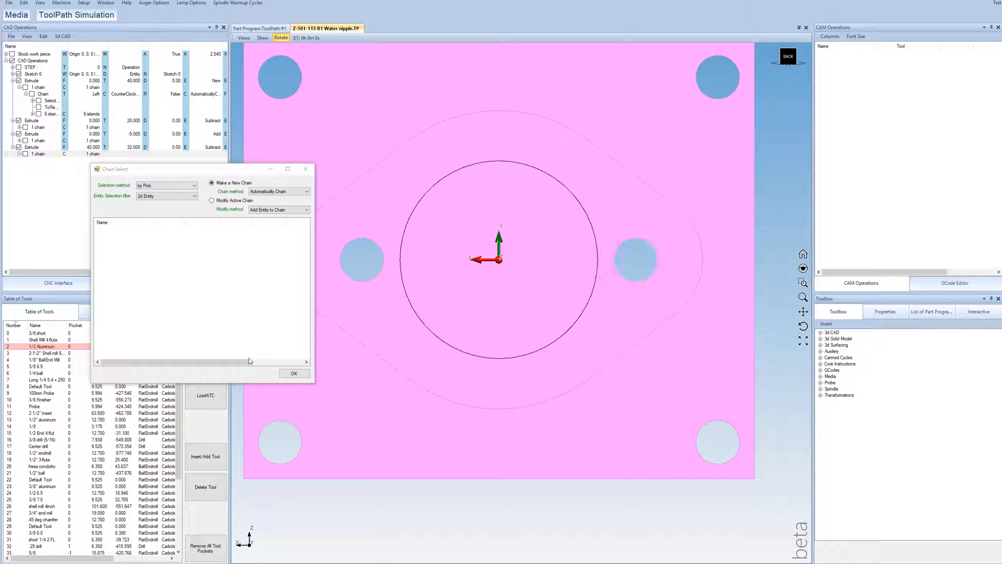
{"action": "left_click", "coordinate": [294, 373]}
Step: Set the To value of the Subtract extrusion for the offset circles to 36
{"action": "middle_click_drag", "start_coordinate": [468, 344], "coordinate": [475, 268]}
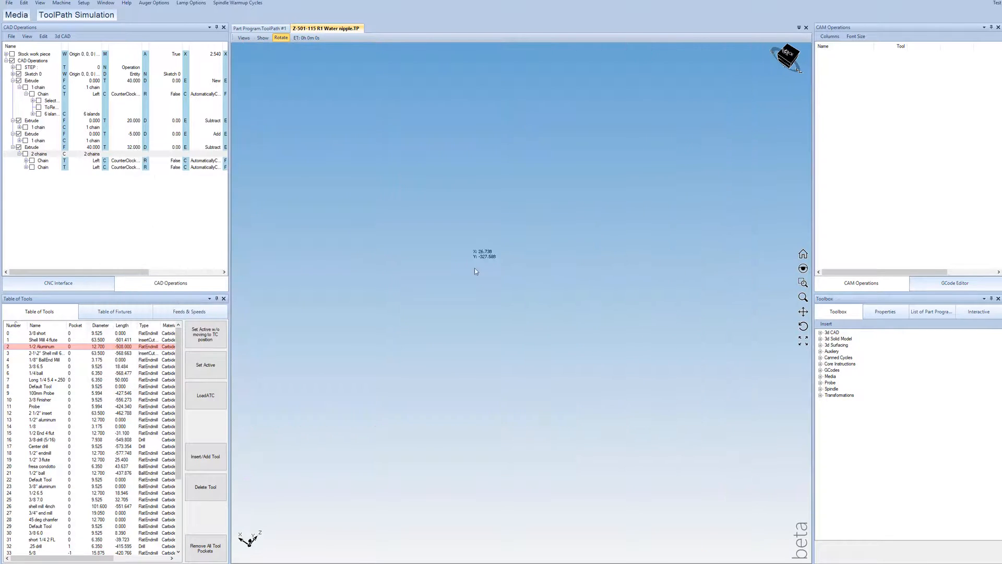
{"action": "scroll", "coordinate": [541, 215], "scroll_direction": "down", "scroll_amount": 8}
{"action": "middle_click_drag", "start_coordinate": [548, 180], "coordinate": [484, 273], "text": "ctrl"}
{"action": "scroll", "coordinate": [507, 317], "scroll_direction": "up", "scroll_amount": 5}
{"action": "scroll", "coordinate": [520, 340], "scroll_direction": "up", "scroll_amount": 3}
{"action": "scroll", "coordinate": [519, 341], "scroll_direction": "up", "scroll_amount": 3}
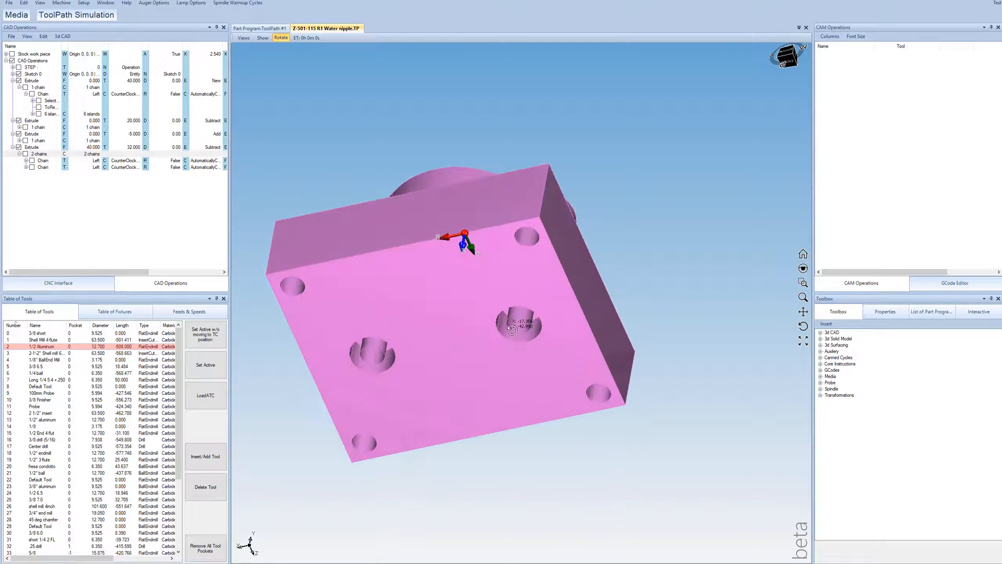
{"action": "middle_click_drag", "start_coordinate": [518, 338], "coordinate": [514, 311]}
{"action": "scroll", "coordinate": [526, 302], "scroll_direction": "up", "scroll_amount": 5}
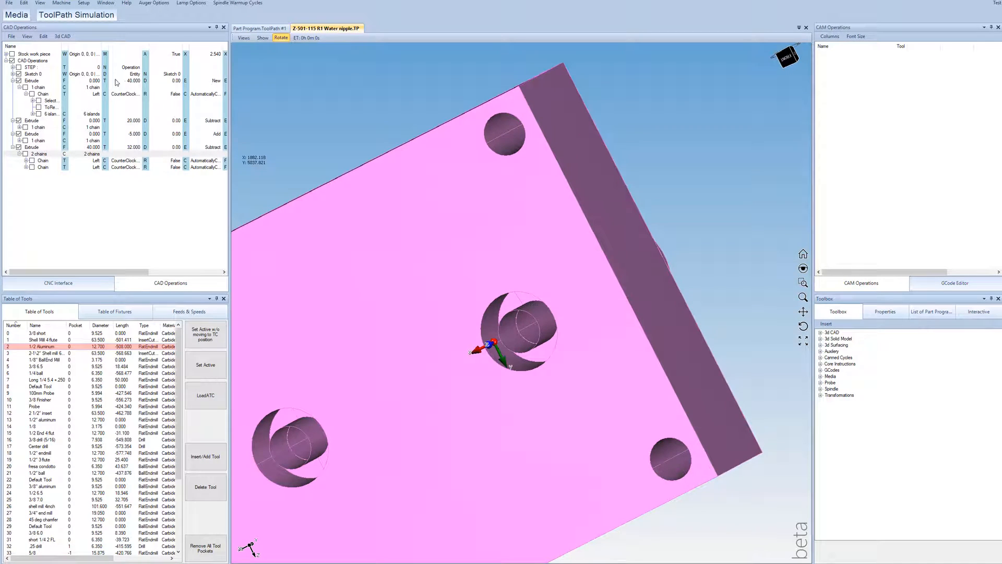
{"action": "double_click", "coordinate": [136, 148]}
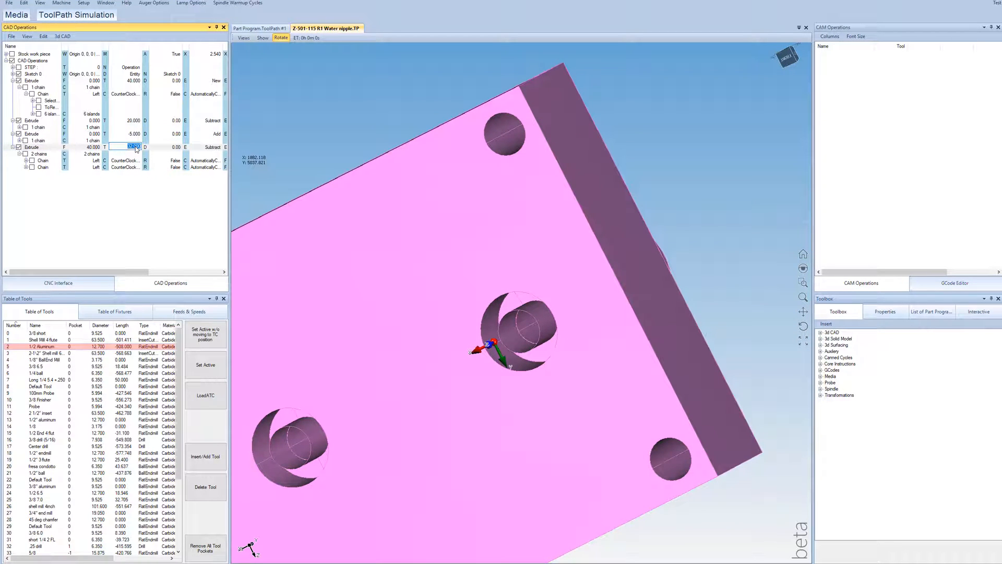
{"action": "type", "text": "36"}
{"action": "key", "text": "Return"}
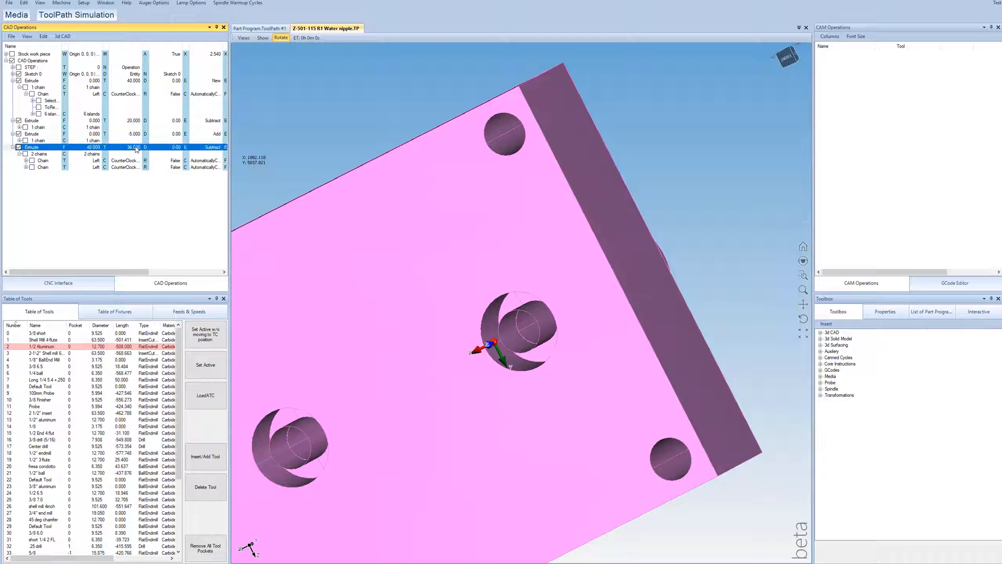
Step: Examine the recesses around the flange holes on the block's underside, and view the pedestal side
{"action": "mouse_move", "coordinate": [542, 313]}
{"action": "left_mouse_down"}
{"action": "mouse_move", "coordinate": [555, 330]}
{"action": "mouse_move", "coordinate": [528, 327]}
{"action": "left_mouse_up"}
{"action": "scroll", "coordinate": [536, 321], "scroll_direction": "up", "scroll_amount": 3}
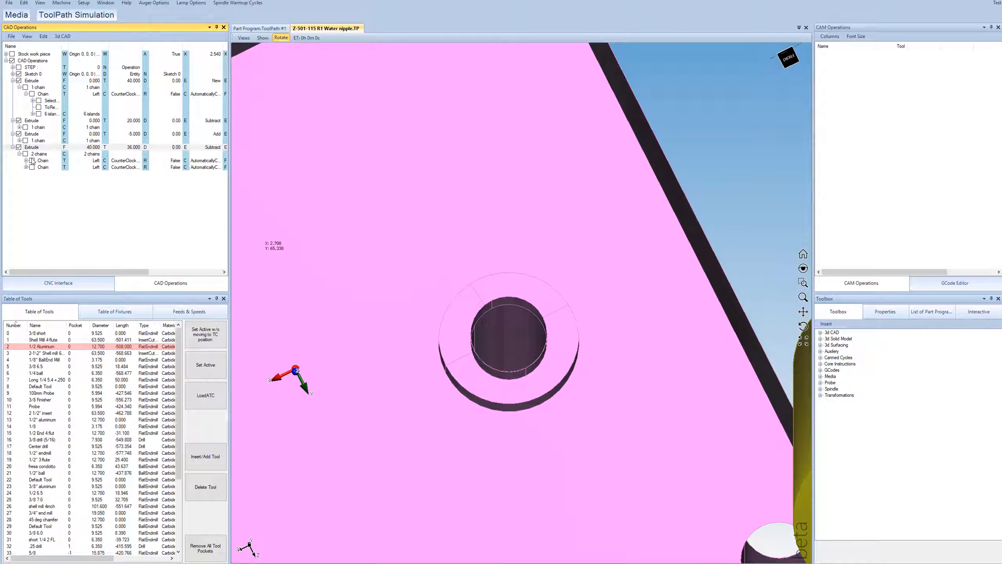
{"action": "mouse_move", "coordinate": [102, 271]}
{"action": "left_mouse_down"}
{"action": "mouse_move", "coordinate": [122, 271]}
{"action": "mouse_move", "coordinate": [100, 271]}
{"action": "left_mouse_up"}
{"action": "scroll", "coordinate": [539, 254], "scroll_direction": "down", "scroll_amount": 5}
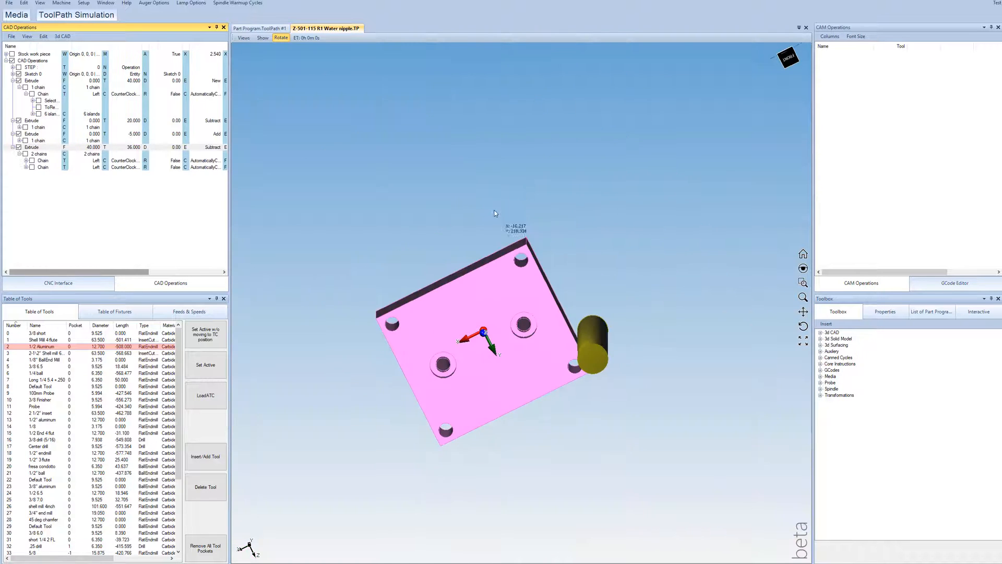
{"action": "left_click_drag", "start_coordinate": [489, 249], "coordinate": [487, 317]}
{"action": "scroll", "coordinate": [497, 270], "scroll_direction": "down", "scroll_amount": 5}
{"action": "scroll", "coordinate": [496, 267], "scroll_direction": "up", "scroll_amount": 9}
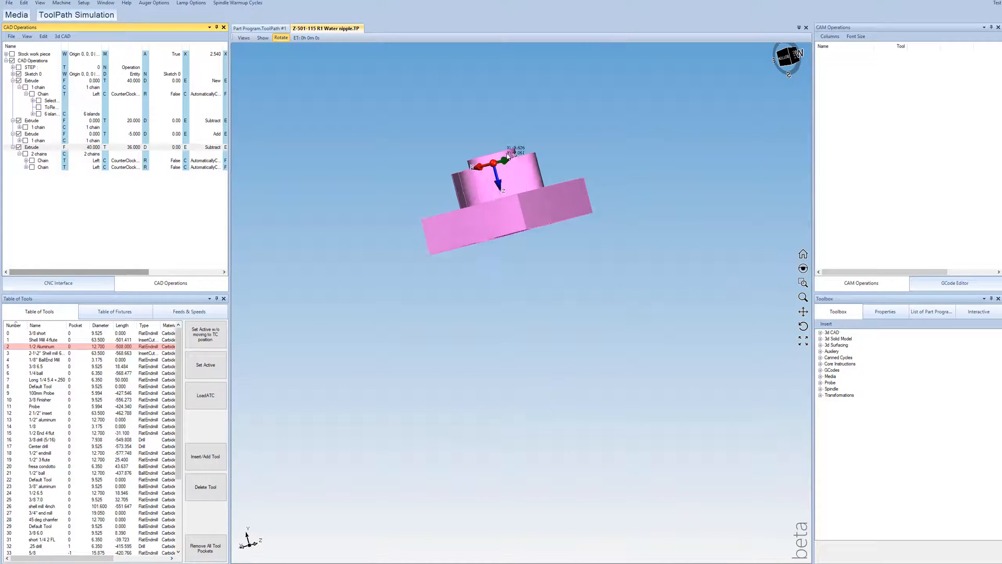
{"action": "left_click_drag", "start_coordinate": [504, 160], "coordinate": [513, 252]}
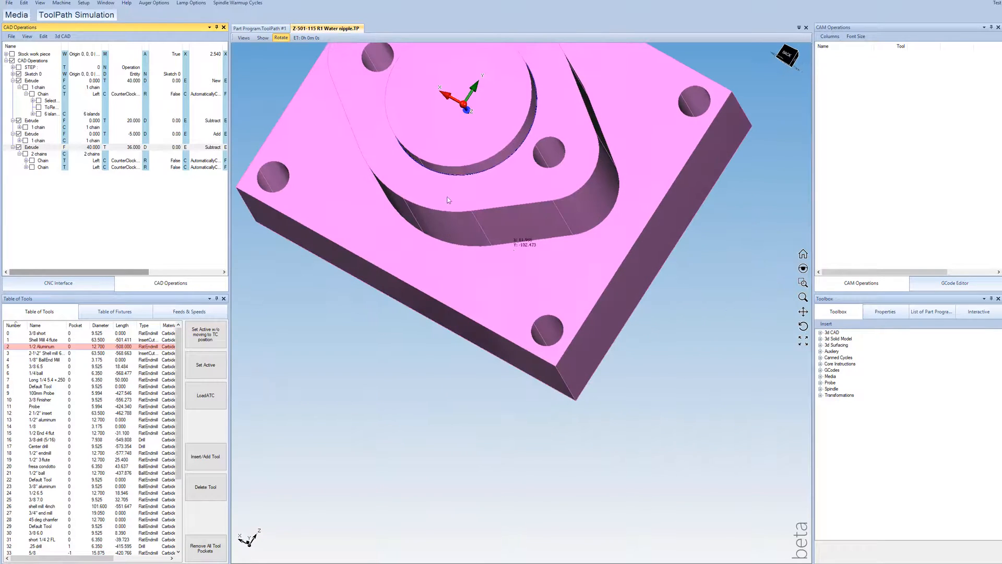
Step: View the sketch circles with the first block extrusion hidden, and show the solid again
{"action": "left_click", "coordinate": [19, 81]}
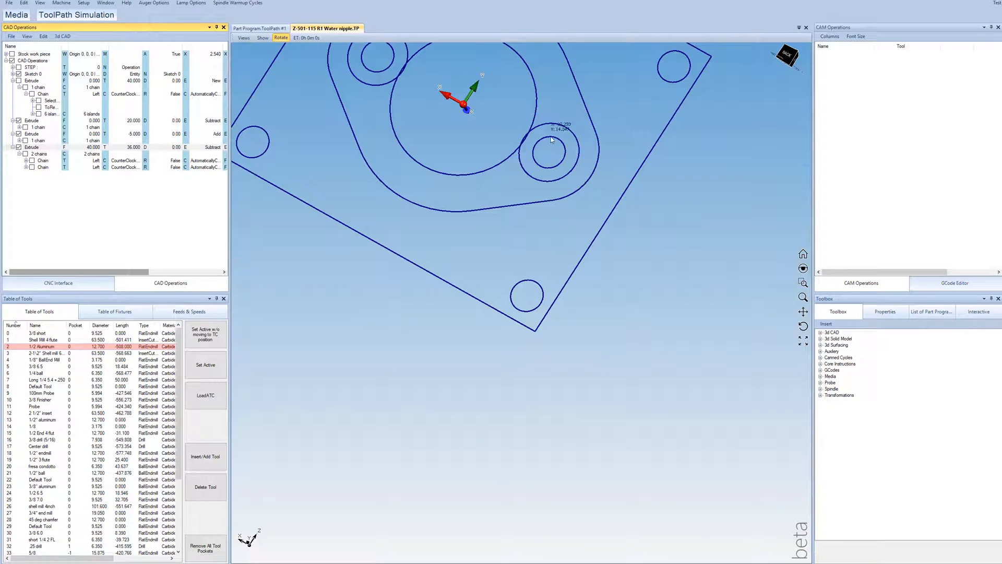
{"action": "mouse_move", "coordinate": [146, 272]}
{"action": "left_mouse_down"}
{"action": "mouse_move", "coordinate": [182, 272]}
{"action": "mouse_move", "coordinate": [133, 272]}
{"action": "left_mouse_up"}
{"action": "left_click", "coordinate": [202, 167]}
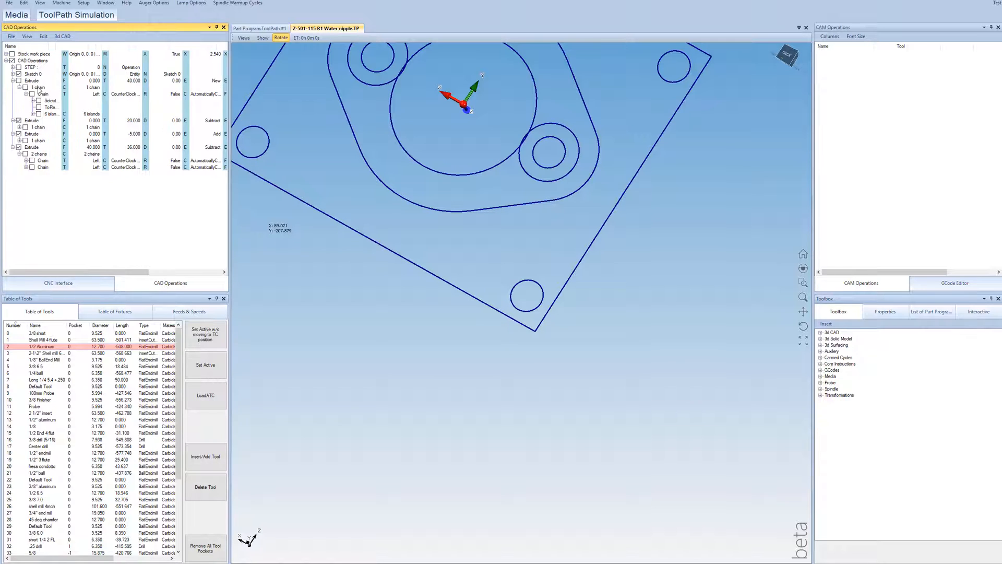
{"action": "left_click", "coordinate": [20, 82]}
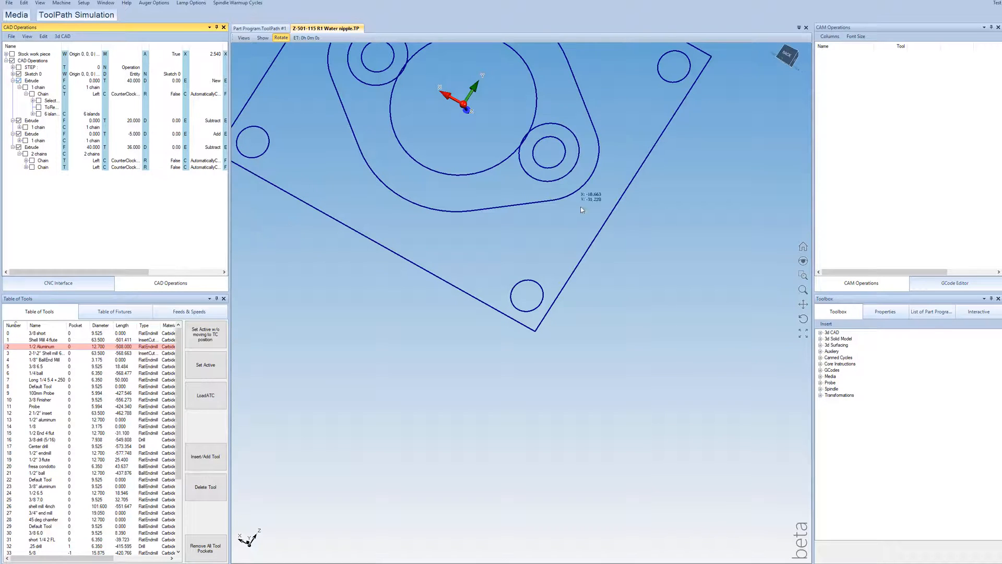
Step: Compare the counterbored holes on the underside with the hole openings on the pedestal face
{"action": "left_click_drag", "start_coordinate": [462, 176], "coordinate": [558, 493]}
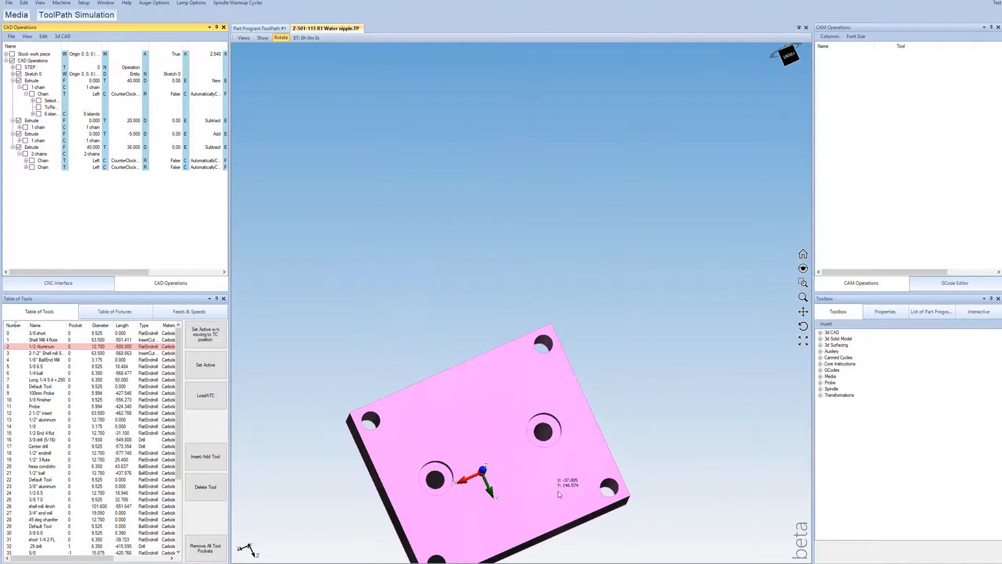
{"action": "left_click_drag", "start_coordinate": [542, 450], "coordinate": [532, 488]}
{"action": "scroll", "coordinate": [494, 364], "scroll_direction": "down", "scroll_amount": 5}
{"action": "scroll", "coordinate": [493, 363], "scroll_direction": "up", "scroll_amount": 2}
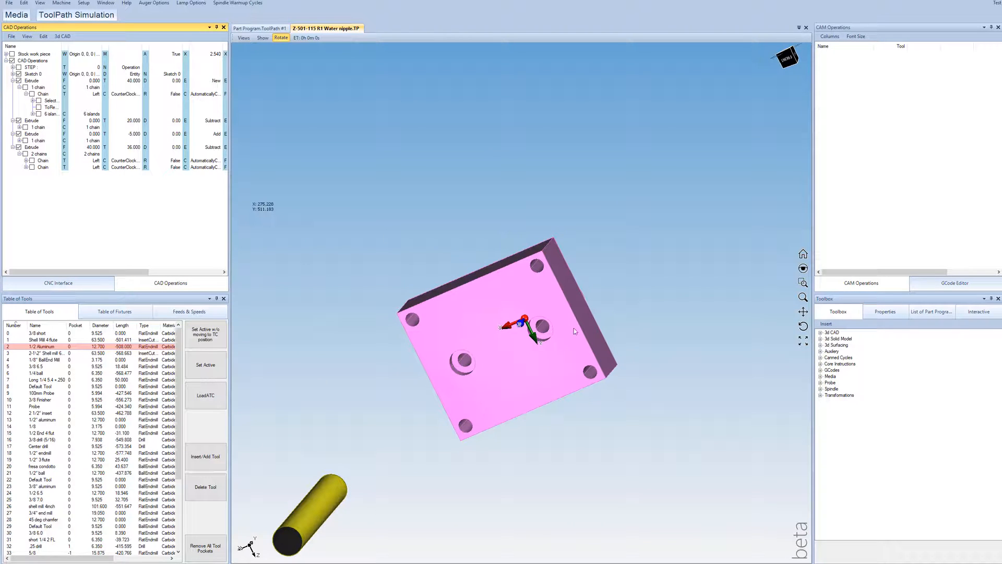
{"action": "left_click_drag", "start_coordinate": [574, 328], "coordinate": [541, 112]}
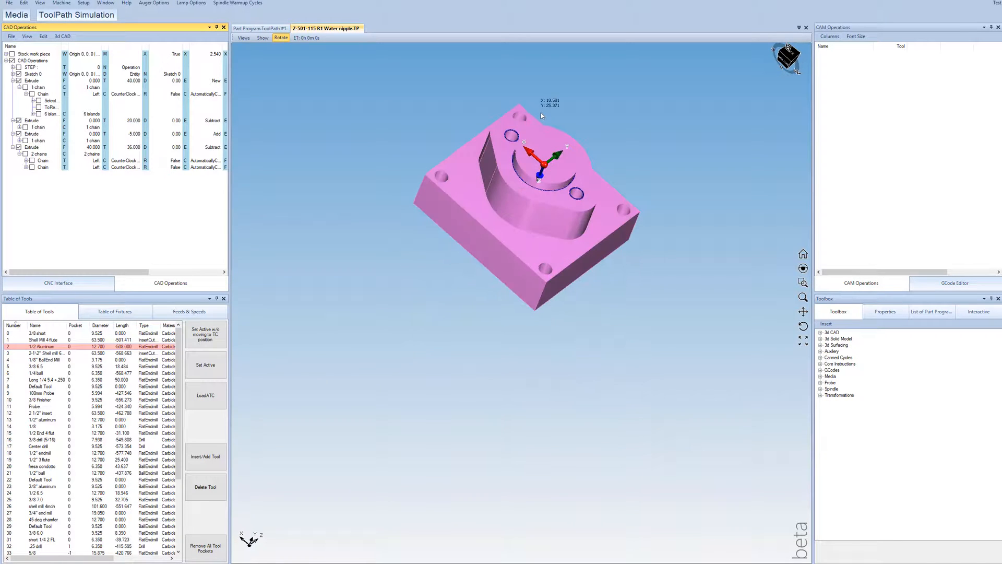
{"action": "scroll", "coordinate": [542, 146], "scroll_direction": "up", "scroll_amount": 3}
{"action": "scroll", "coordinate": [543, 174], "scroll_direction": "down", "scroll_amount": 3}
{"action": "scroll", "coordinate": [549, 216], "scroll_direction": "up", "scroll_amount": 3}
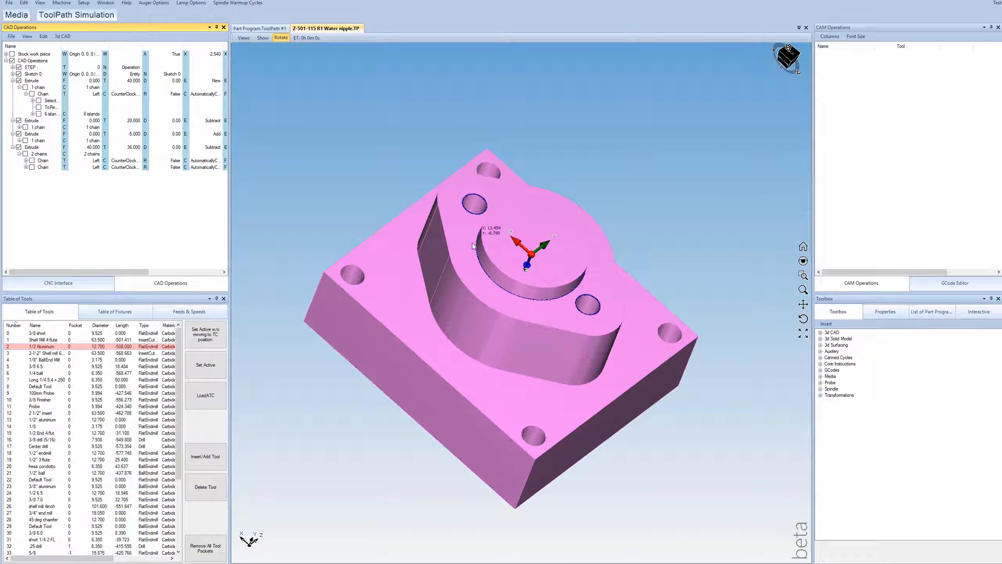
Step: Check how the water nipple STEP model seats on the fixture pedestal, and hide the STEP model
{"action": "middle_click_drag", "start_coordinate": [490, 244], "coordinate": [534, 298]}
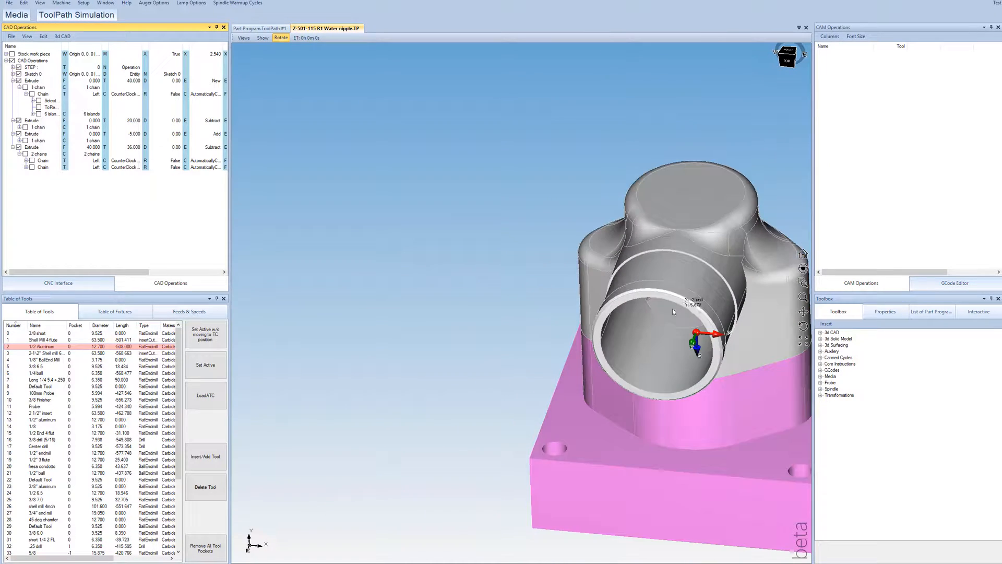
{"action": "scroll", "coordinate": [667, 314], "scroll_direction": "up", "scroll_amount": 5}
{"action": "middle_click_drag", "start_coordinate": [666, 315], "coordinate": [673, 309]}
{"action": "scroll", "coordinate": [673, 309], "scroll_direction": "down", "scroll_amount": 6}
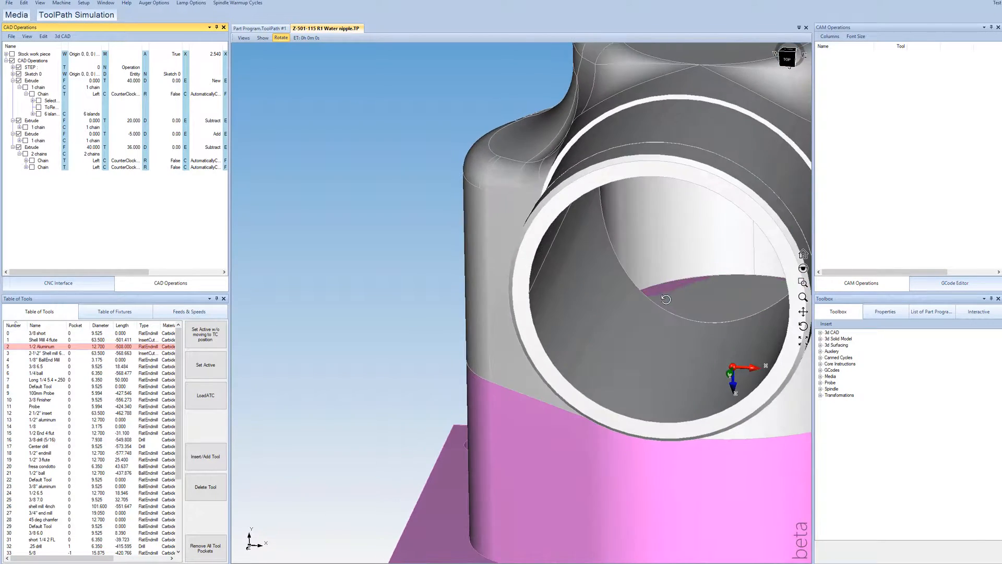
{"action": "middle_click_drag", "start_coordinate": [597, 282], "coordinate": [618, 274]}
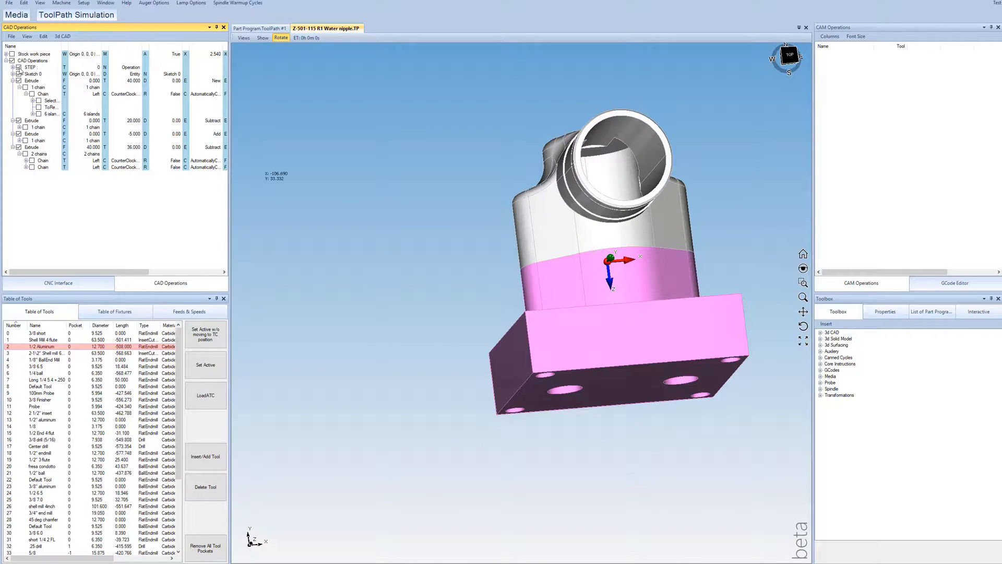
{"action": "left_click", "coordinate": [19, 67]}
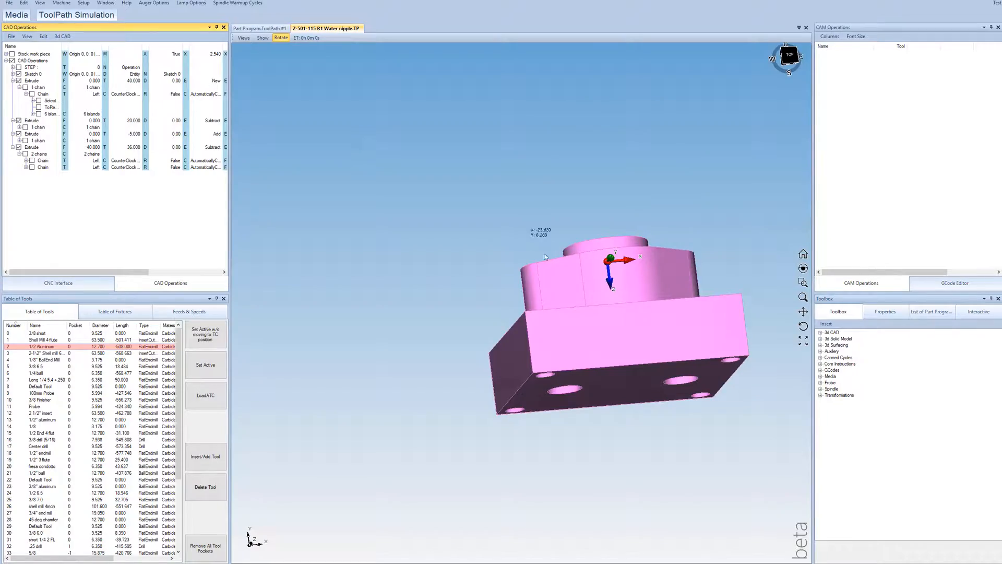
Step: Examine the completed fixture block's pedestal, central boss, flange holes and corner holes from several angles
{"action": "middle_click_drag", "start_coordinate": [544, 256], "coordinate": [561, 298]}
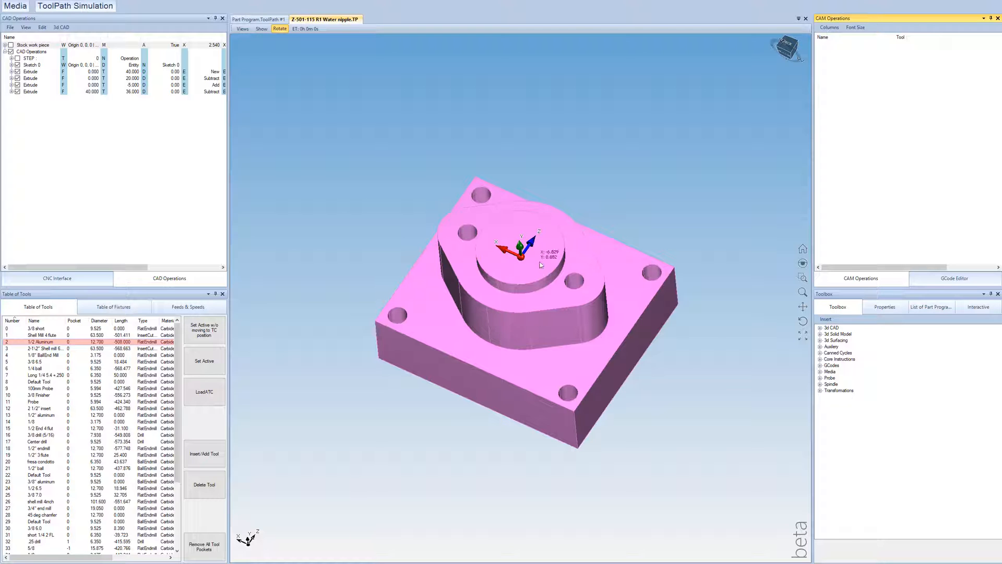
{"action": "scroll", "coordinate": [533, 262], "scroll_direction": "up", "scroll_amount": 2}
{"action": "left_click_drag", "start_coordinate": [508, 251], "coordinate": [586, 350]}
{"action": "left_click_drag", "start_coordinate": [333, 370], "coordinate": [331, 386]}
{"action": "scroll", "coordinate": [489, 261], "scroll_direction": "down", "scroll_amount": 4}
{"action": "mouse_move", "coordinate": [491, 263]}
{"action": "left_mouse_down"}
{"action": "mouse_move", "coordinate": [459, 336]}
{"action": "mouse_move", "coordinate": [522, 245]}
{"action": "mouse_move", "coordinate": [503, 264]}
{"action": "left_mouse_up"}
{"action": "scroll", "coordinate": [519, 269], "scroll_direction": "up", "scroll_amount": 3}
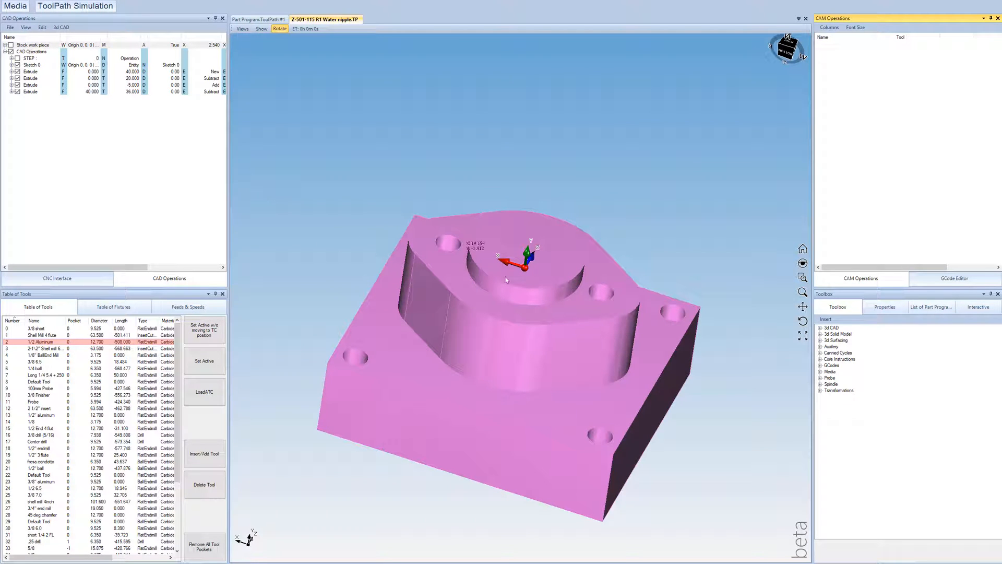
{"action": "left_click_drag", "start_coordinate": [505, 279], "coordinate": [499, 276]}
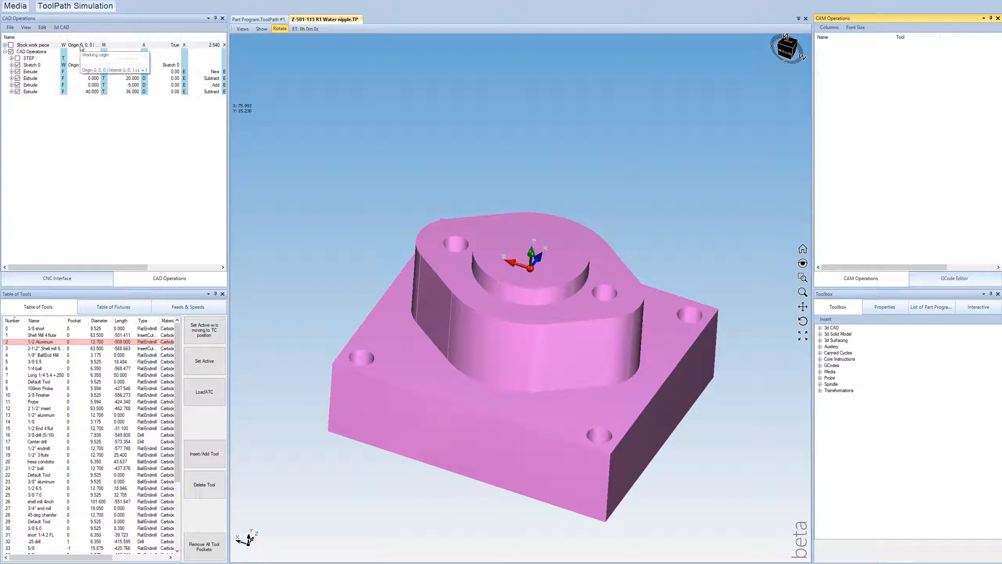
Step: Place the stock work piece's working origin at the centre of the boss's top circle, using the Arc/Circle Center filter
{"action": "left_click_drag", "start_coordinate": [566, 341], "coordinate": [496, 268]}
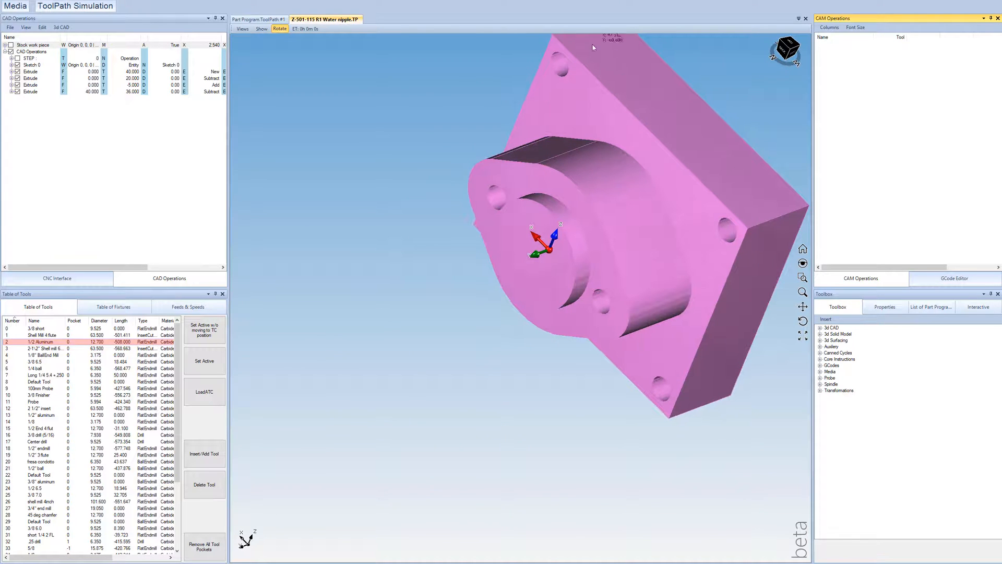
{"action": "left_click_drag", "start_coordinate": [601, 224], "coordinate": [597, 158]}
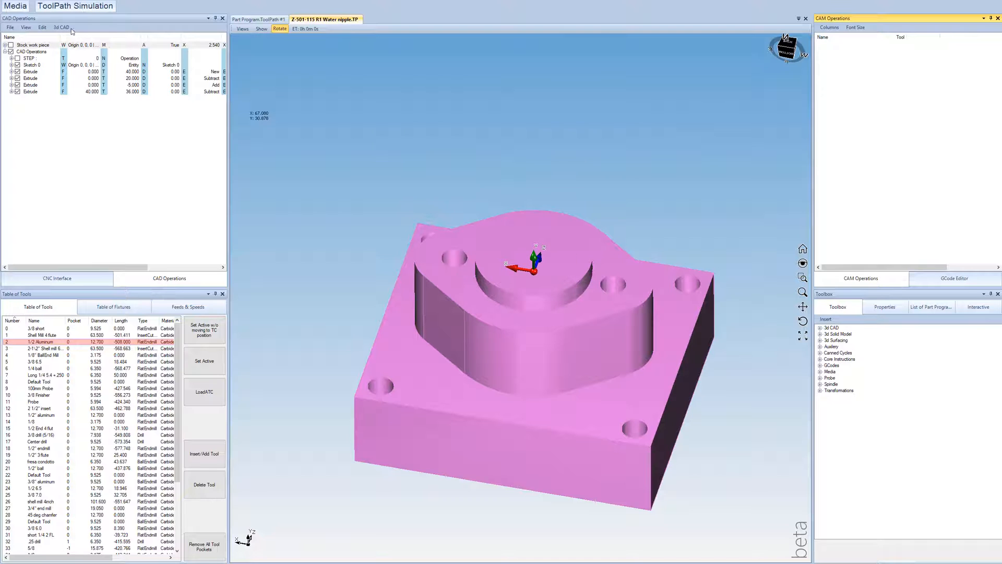
{"action": "left_click", "coordinate": [87, 46]}
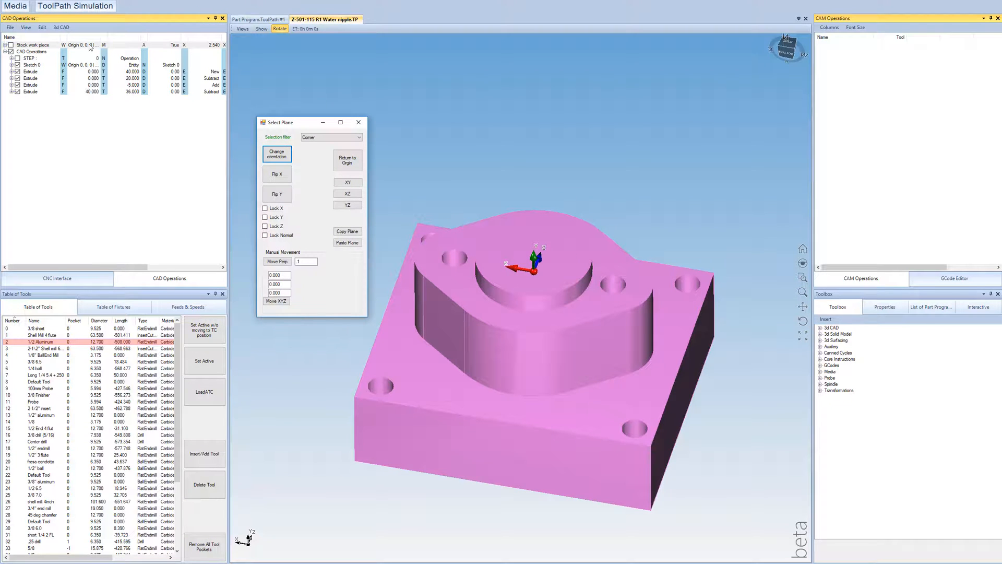
{"action": "left_click", "coordinate": [312, 137]}
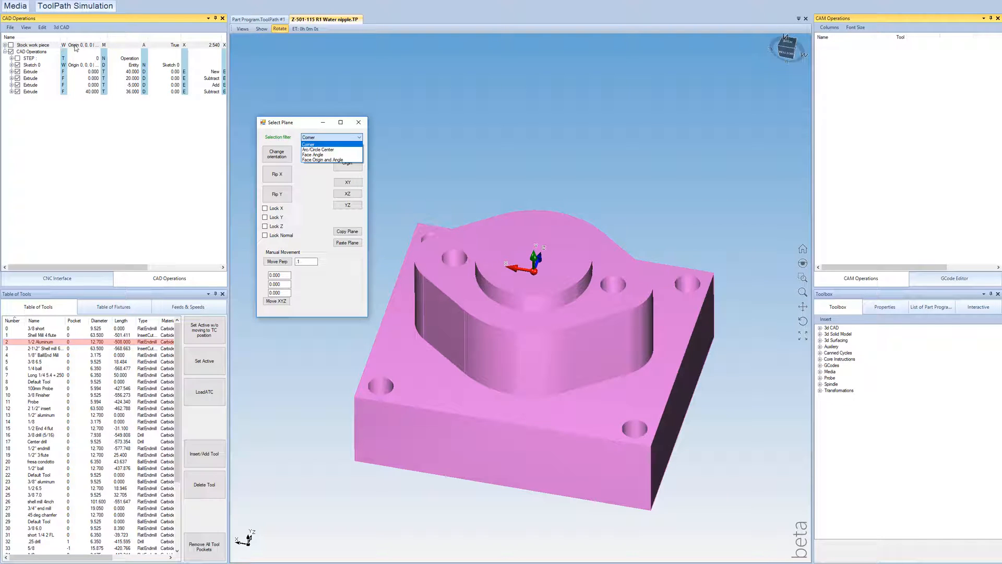
{"action": "left_click", "coordinate": [316, 150]}
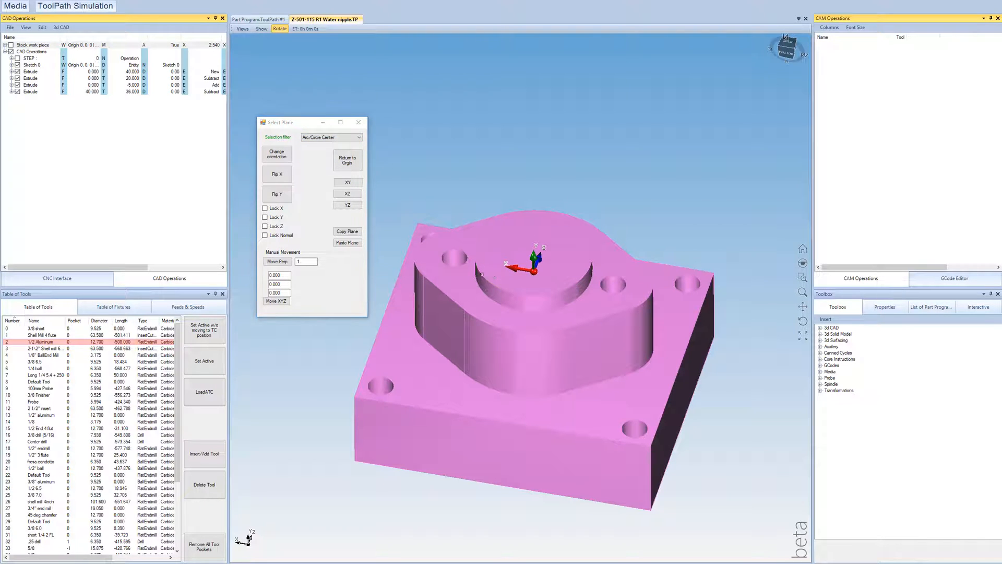
{"action": "left_click", "coordinate": [483, 273]}
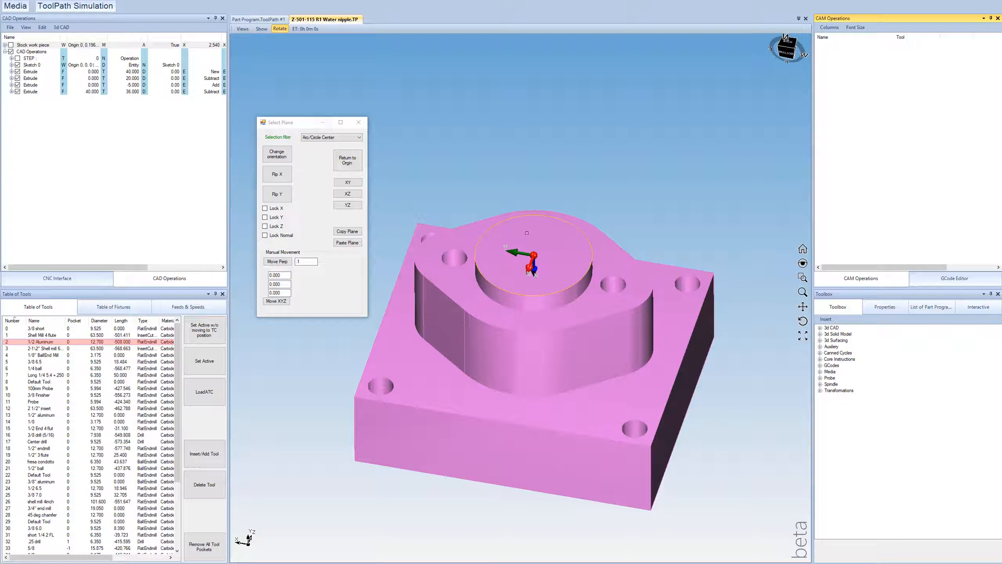
Step: Change the working origin's orientation and flip its Y axis so that Z points up out of the boss
{"action": "left_click_drag", "start_coordinate": [437, 224], "coordinate": [612, 283]}
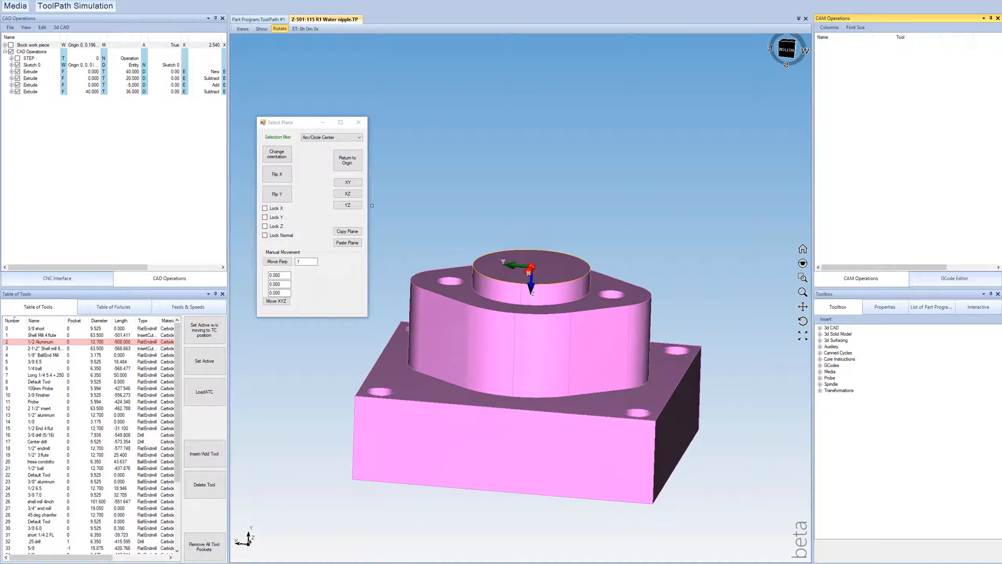
{"action": "left_click", "coordinate": [281, 156]}
{"action": "left_click", "coordinate": [282, 156]}
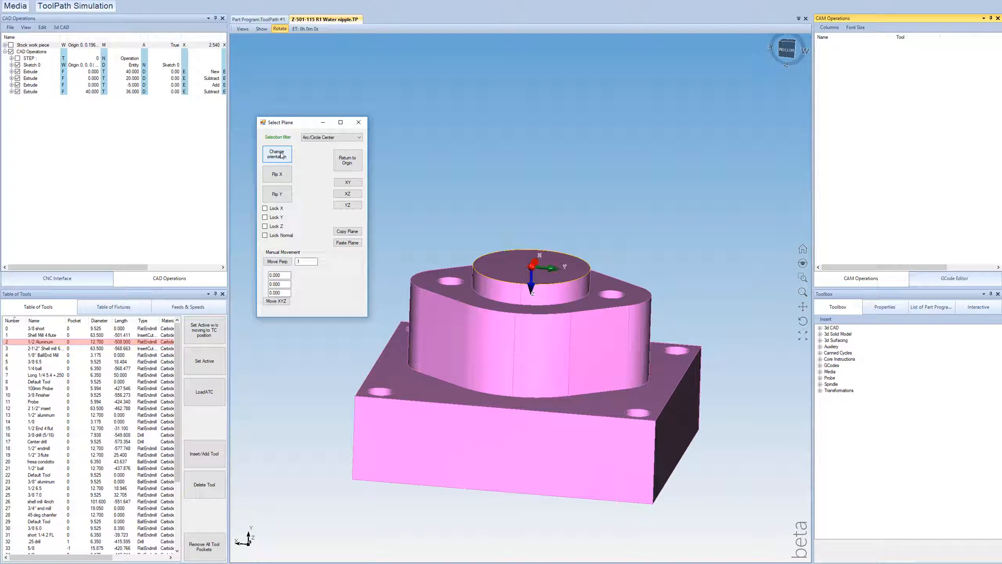
{"action": "left_click", "coordinate": [281, 156]}
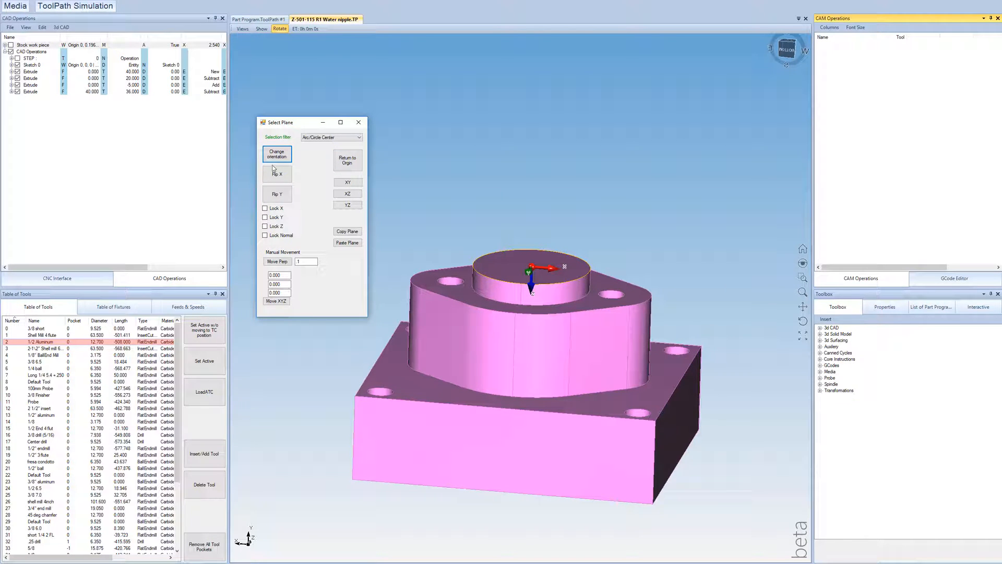
{"action": "left_click", "coordinate": [277, 194]}
{"action": "middle_click_drag", "start_coordinate": [529, 275], "coordinate": [527, 319]}
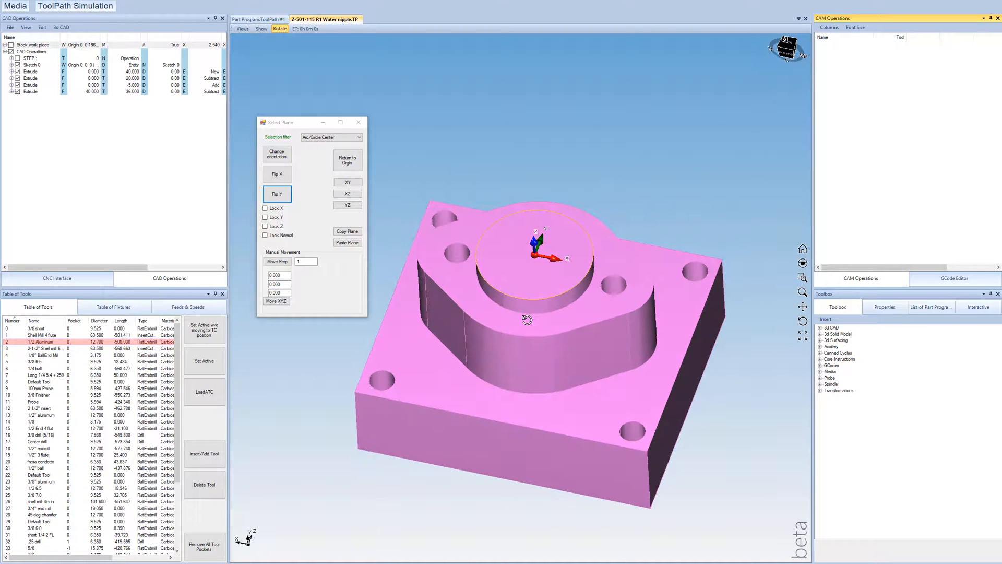
{"action": "left_click", "coordinate": [358, 122]}
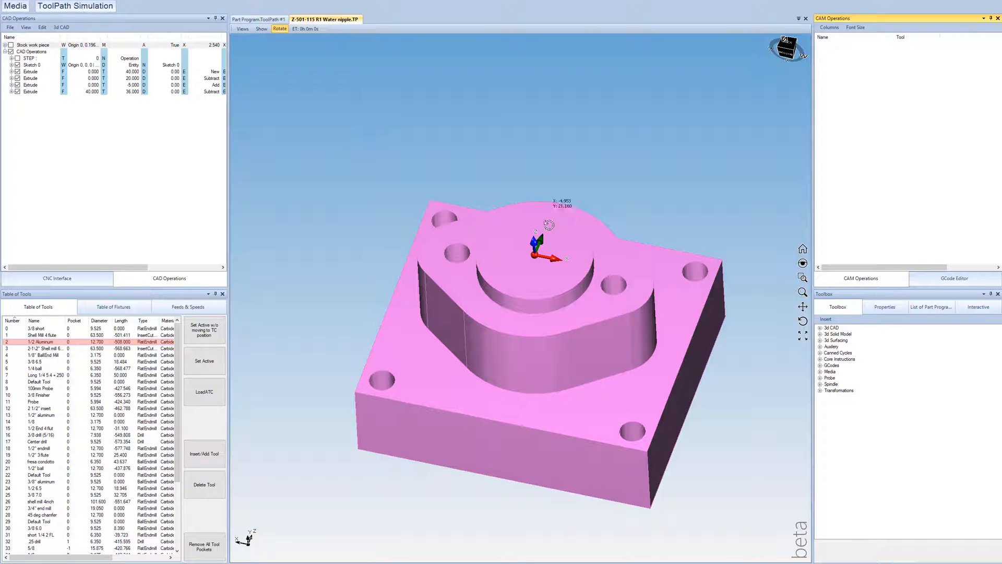
Step: Examine the reoriented working origin on the block from above, from the front and from the underside
{"action": "middle_click_drag", "start_coordinate": [548, 225], "coordinate": [543, 251]}
{"action": "left_click", "coordinate": [788, 47]}
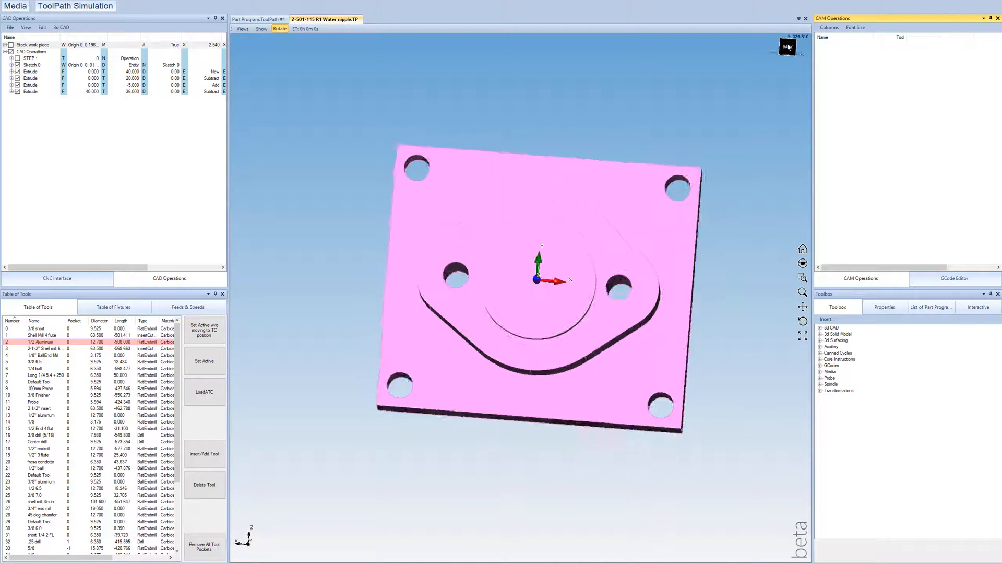
{"action": "scroll", "coordinate": [546, 286], "scroll_direction": "up", "scroll_amount": 5}
{"action": "middle_click_drag", "start_coordinate": [517, 283], "coordinate": [511, 271]}
{"action": "scroll", "coordinate": [540, 297], "scroll_direction": "down", "scroll_amount": 2}
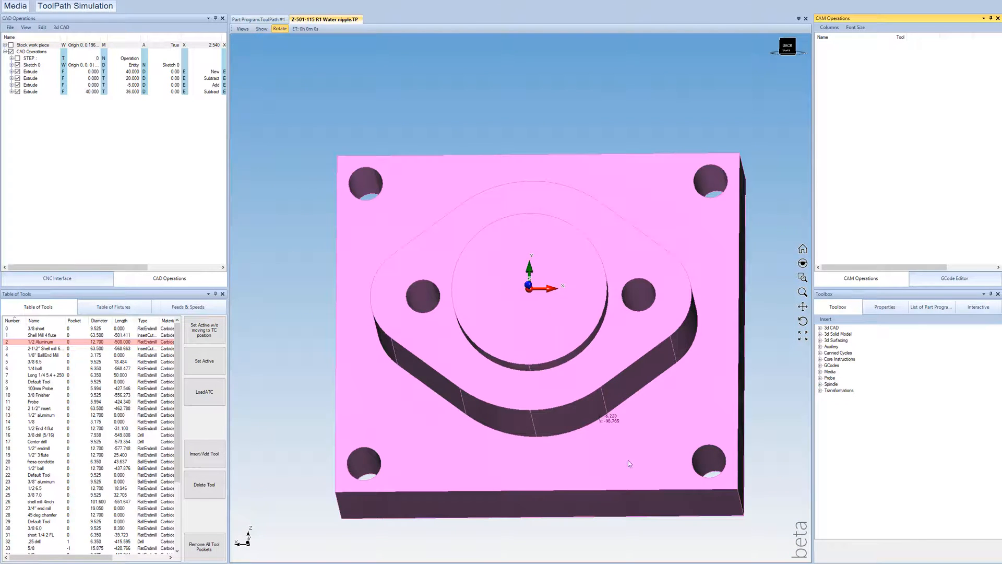
{"action": "middle_click_drag", "start_coordinate": [632, 474], "coordinate": [525, 454]}
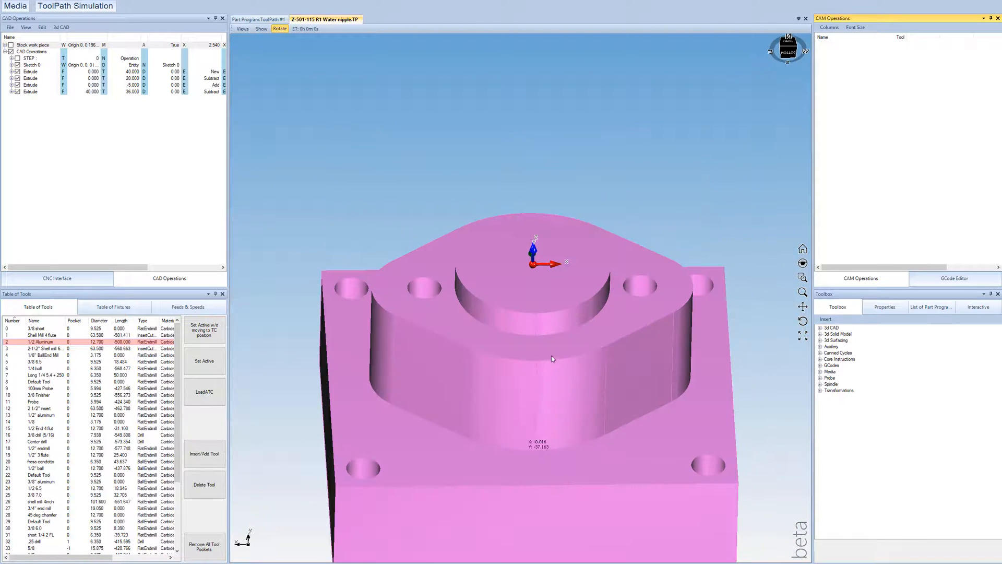
{"action": "scroll", "coordinate": [549, 366], "scroll_direction": "down", "scroll_amount": 2}
{"action": "middle_click_drag", "start_coordinate": [542, 402], "coordinate": [540, 479]}
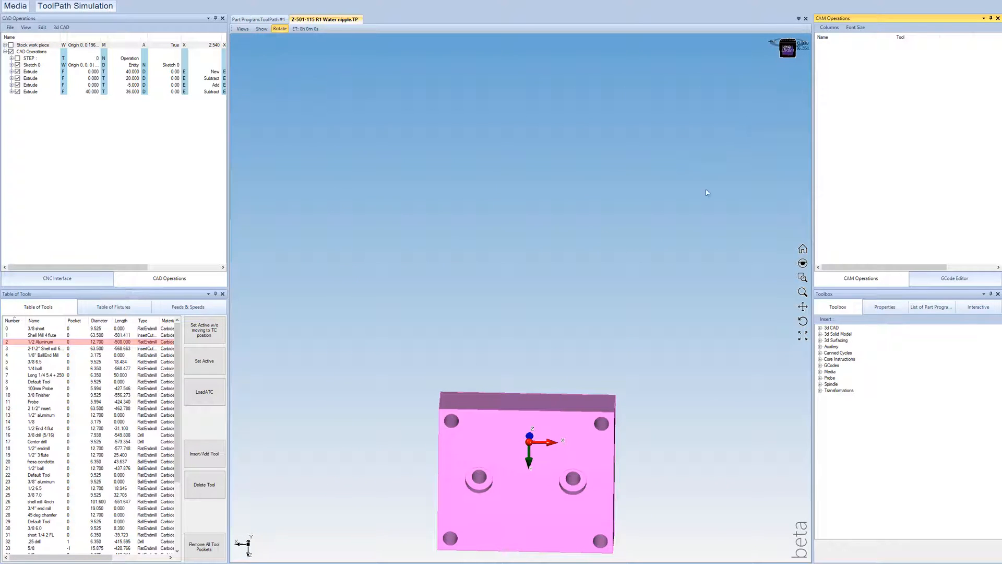
{"action": "mouse_move", "coordinate": [563, 313]}
{"action": "middle_mouse_down"}
{"action": "mouse_move", "coordinate": [537, 347]}
{"action": "mouse_move", "coordinate": [492, 256]}
{"action": "mouse_move", "coordinate": [489, 266]}
{"action": "middle_mouse_up"}
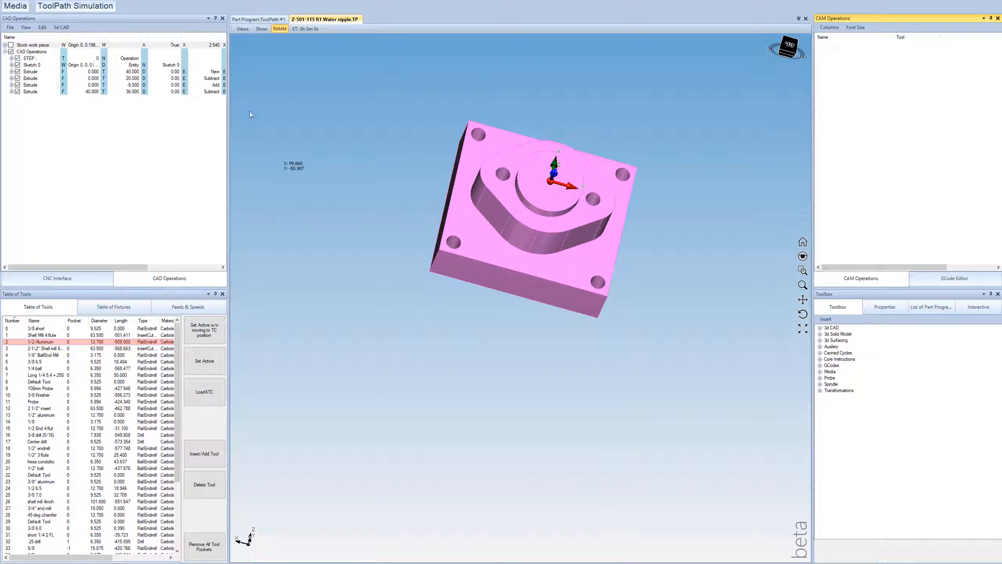
Step: Check the water nipple STEP model seated on the fixture with the new origin, and hide the STEP model
{"action": "scroll", "coordinate": [578, 164], "scroll_direction": "down", "scroll_amount": 3}
{"action": "scroll", "coordinate": [556, 271], "scroll_direction": "up", "scroll_amount": 3}
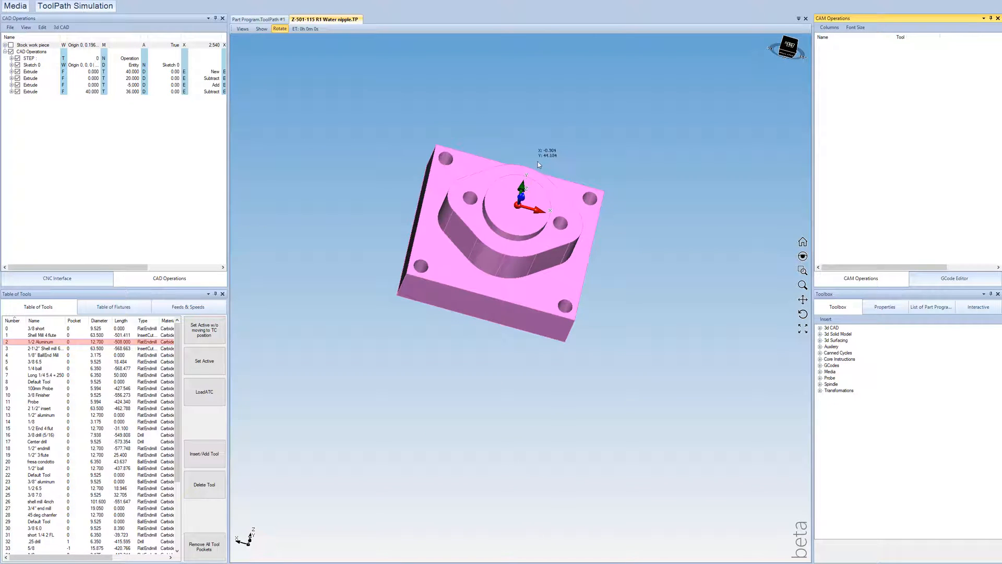
{"action": "scroll", "coordinate": [525, 133], "scroll_direction": "up", "scroll_amount": 3}
{"action": "middle_click_drag", "start_coordinate": [538, 128], "coordinate": [476, 351]}
{"action": "left_click", "coordinate": [17, 59]}
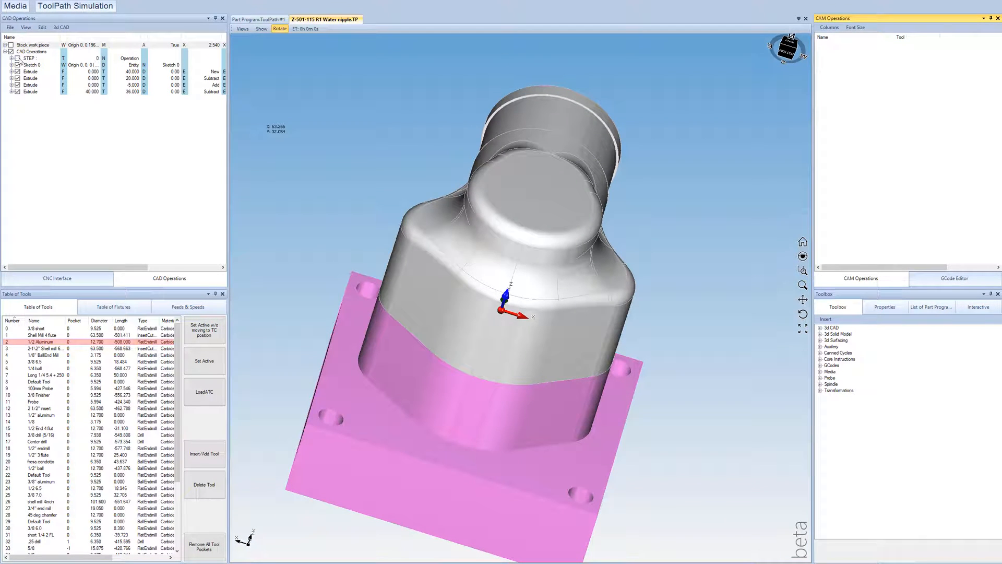
{"action": "scroll", "coordinate": [499, 319], "scroll_direction": "down", "scroll_amount": 2}
{"action": "middle_click_drag", "start_coordinate": [499, 318], "coordinate": [472, 360]}
{"action": "scroll", "coordinate": [527, 277], "scroll_direction": "up", "scroll_amount": 3}
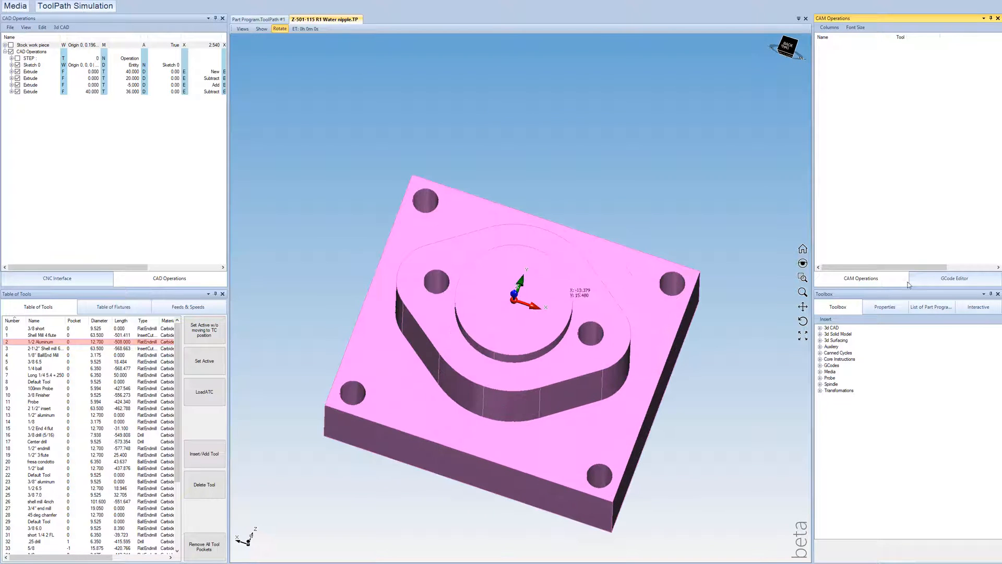
Step: Insert a 2D Pocket operation with tool #2, the 1/2 Aluminum end mill, and expand its settings
{"action": "left_click", "coordinate": [819, 329]}
{"action": "left_click", "coordinate": [827, 335]}
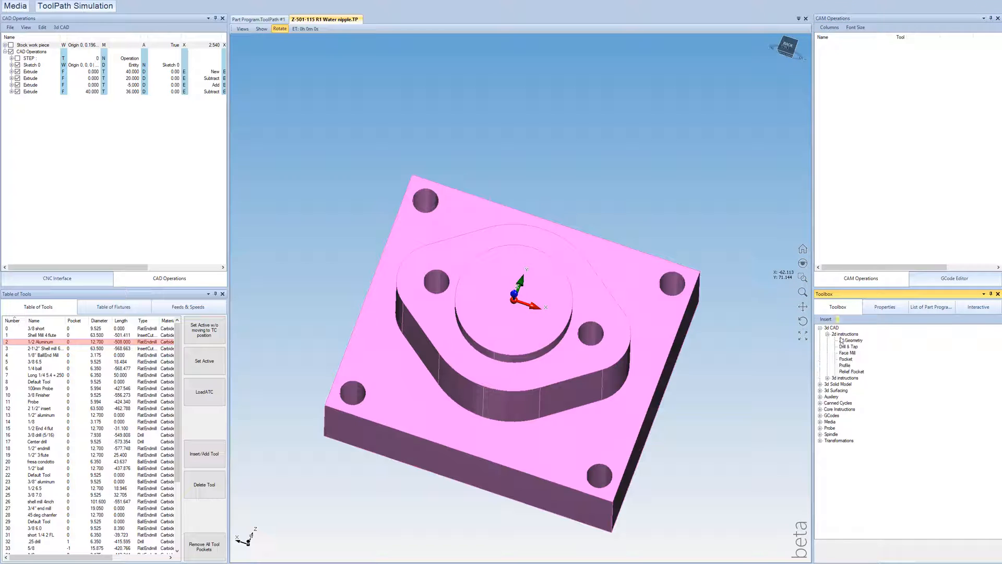
{"action": "double_click", "coordinate": [846, 359]}
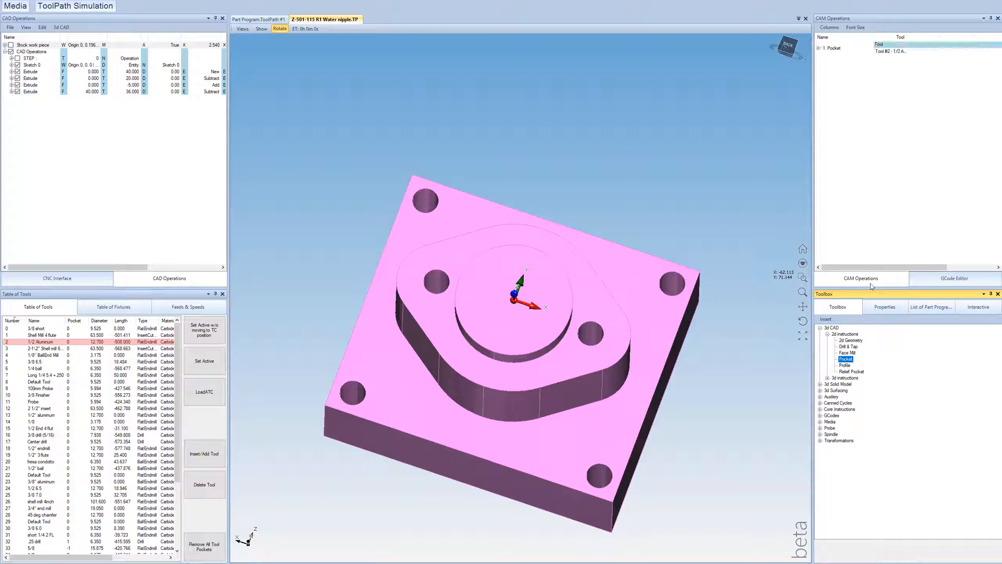
{"action": "left_click", "coordinate": [820, 49]}
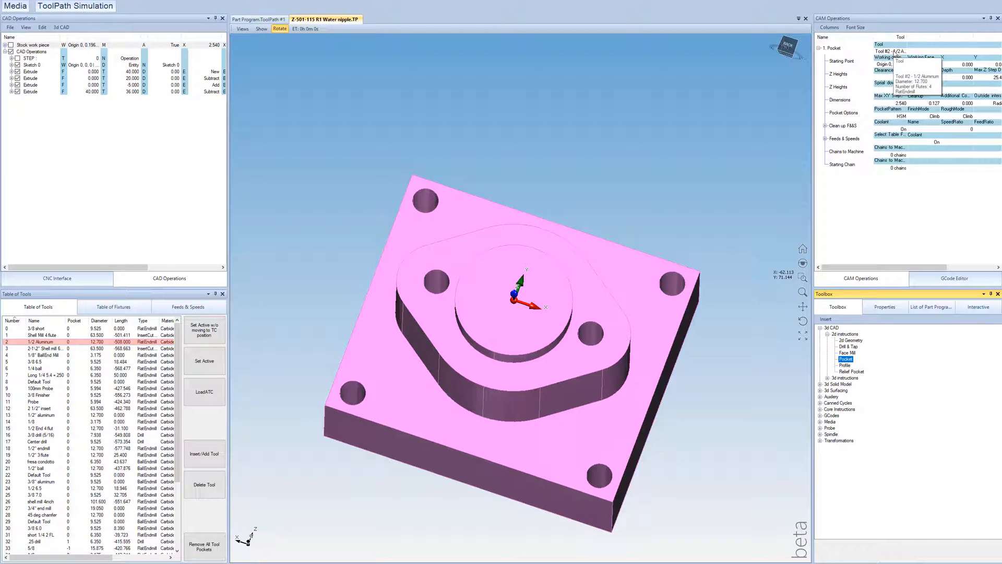
{"action": "left_click", "coordinate": [895, 52]}
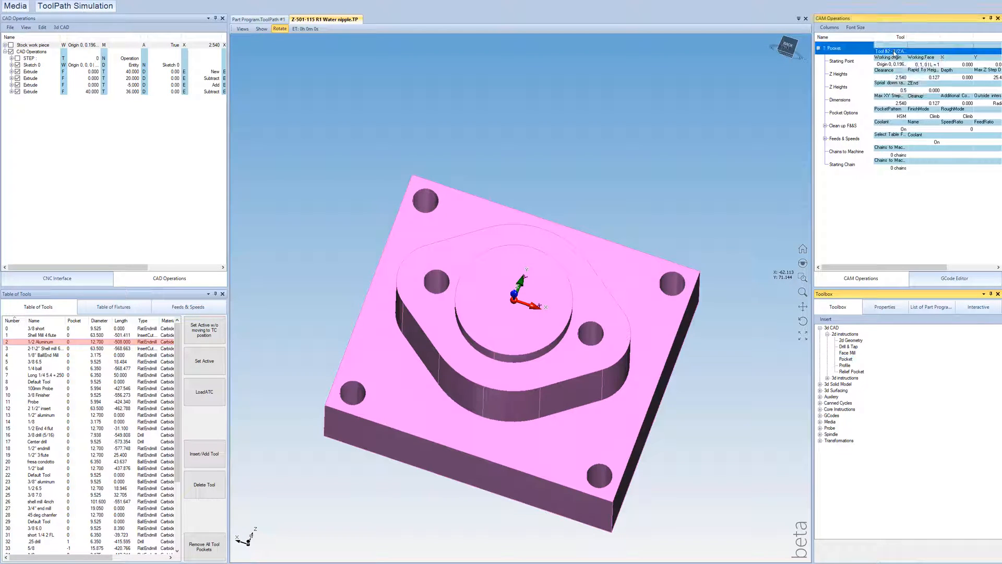
{"action": "left_click", "coordinate": [421, 52]}
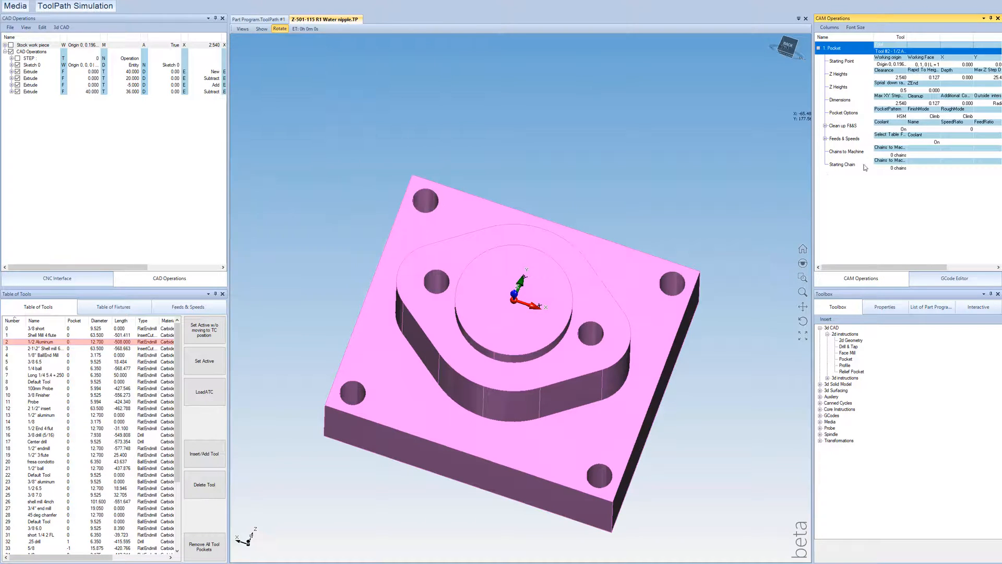
Step: Set the boss's base edge as the Pocket operation's chain to machine, and generate the toolpath
{"action": "left_click", "coordinate": [893, 155]}
{"action": "left_click", "coordinate": [893, 155]}
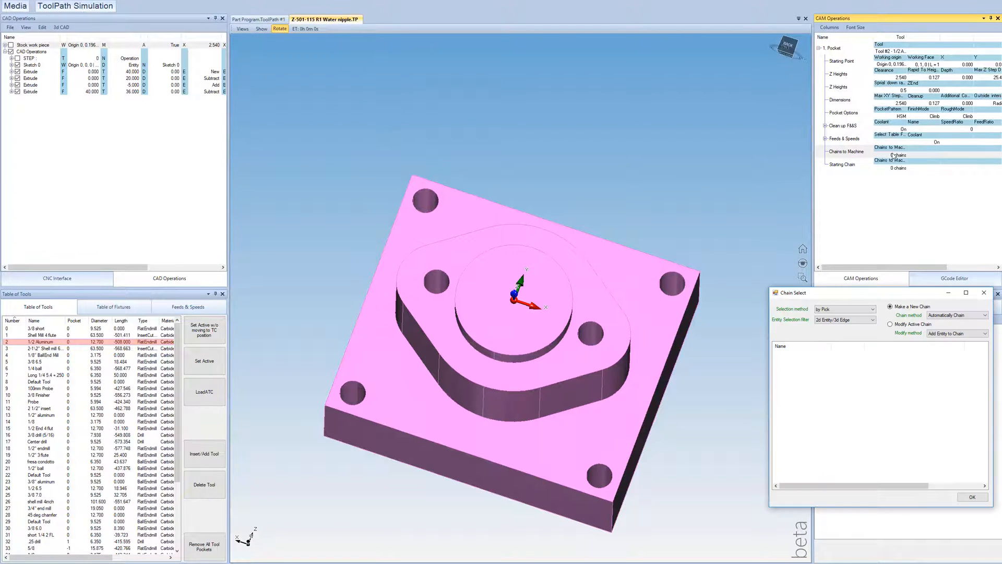
{"action": "left_click_drag", "start_coordinate": [524, 327], "coordinate": [499, 297]}
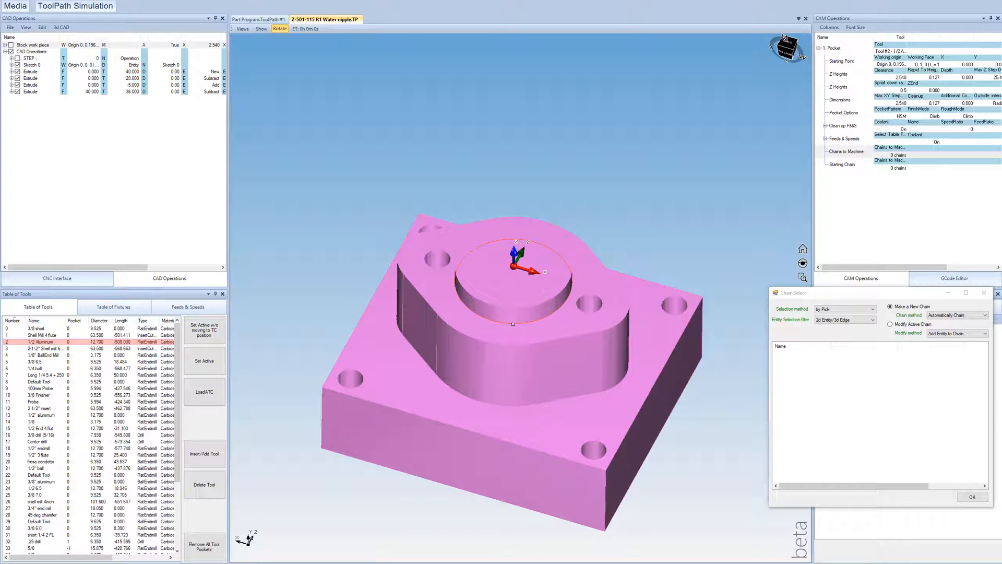
{"action": "left_click", "coordinate": [537, 329]}
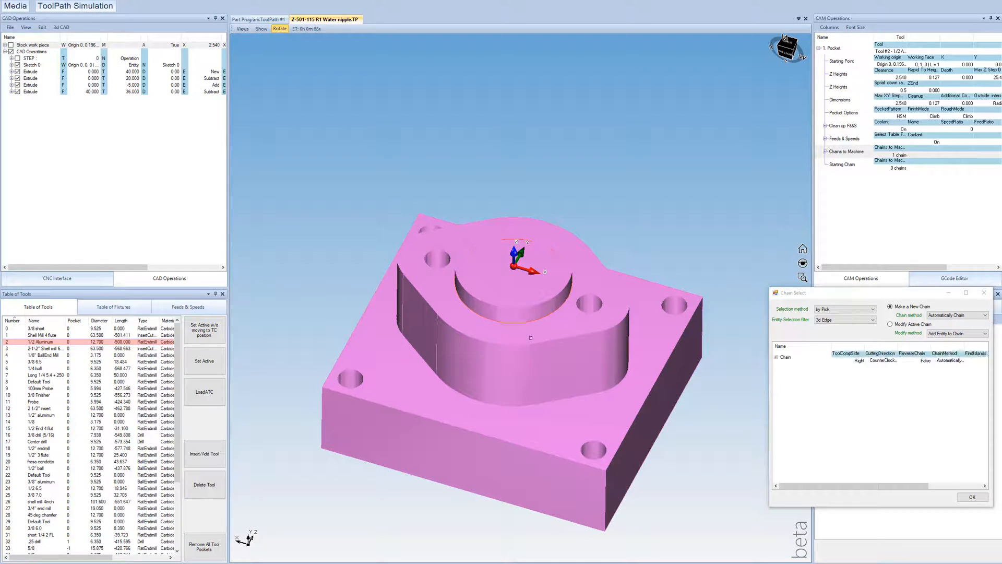
{"action": "left_click", "coordinate": [971, 496]}
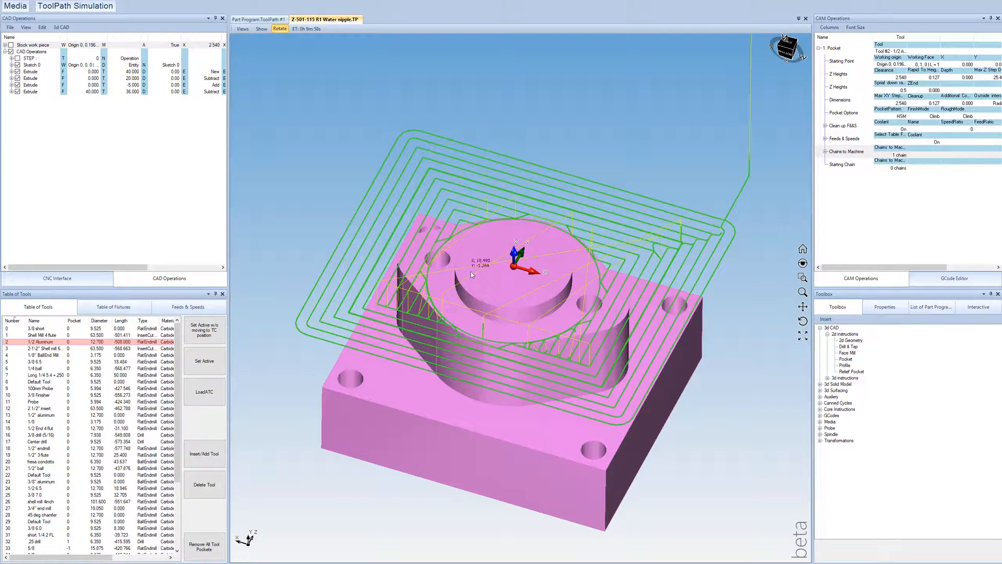
Step: Compare the pocket toolpath with the block and the stock work piece outline, and hide the stock again
{"action": "left_click_drag", "start_coordinate": [480, 263], "coordinate": [532, 237]}
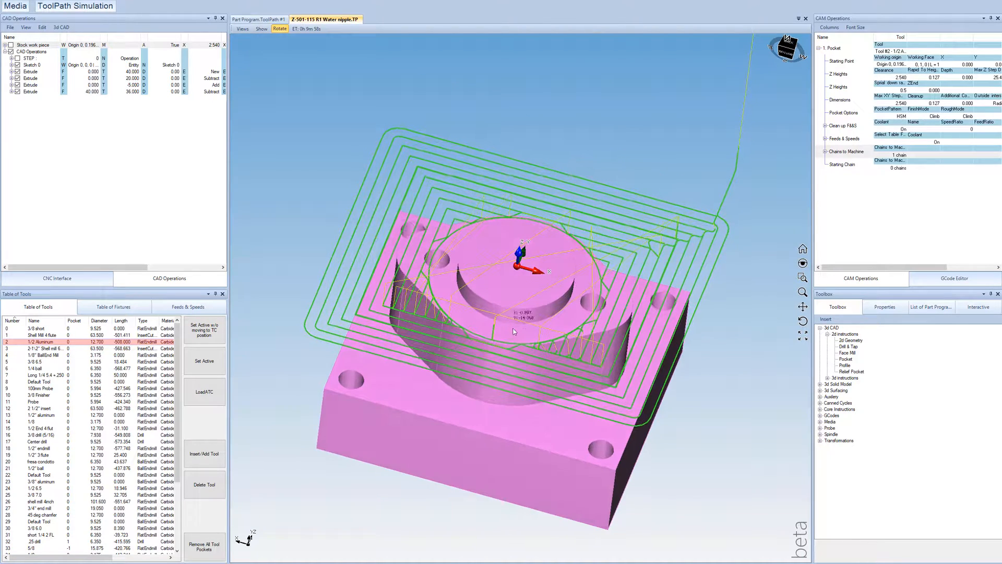
{"action": "mouse_move", "coordinate": [492, 299]}
{"action": "left_mouse_down"}
{"action": "mouse_move", "coordinate": [483, 291]}
{"action": "mouse_move", "coordinate": [483, 310]}
{"action": "left_mouse_up"}
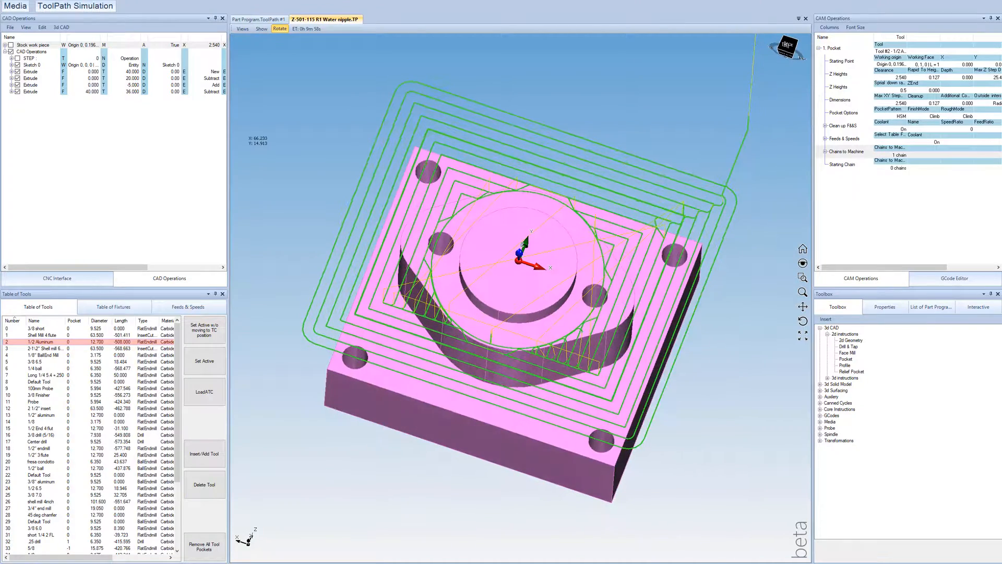
{"action": "left_click", "coordinate": [11, 45]}
{"action": "left_click_drag", "start_coordinate": [488, 226], "coordinate": [490, 176]}
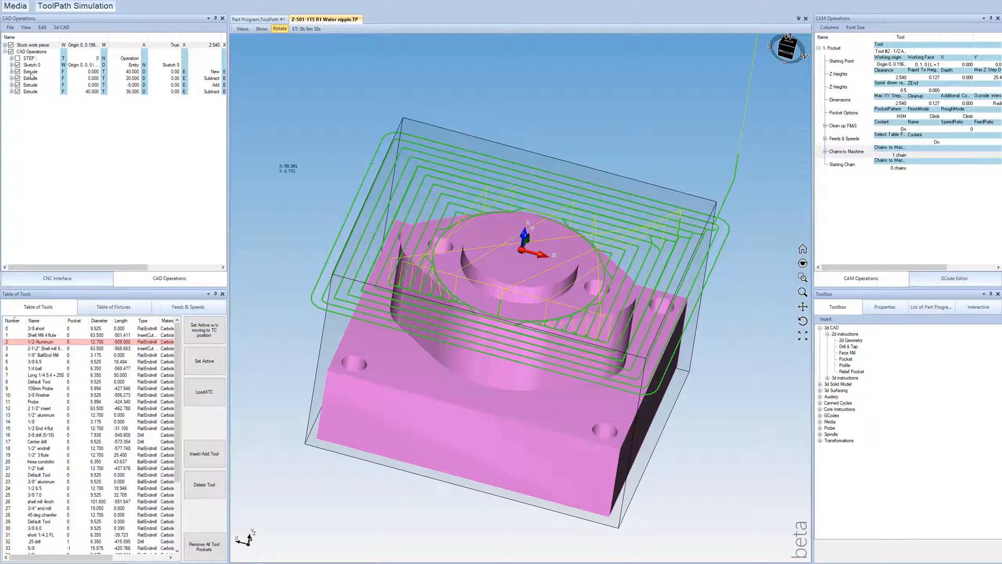
{"action": "left_click", "coordinate": [11, 45]}
{"action": "middle_click_drag", "start_coordinate": [541, 312], "coordinate": [525, 287]}
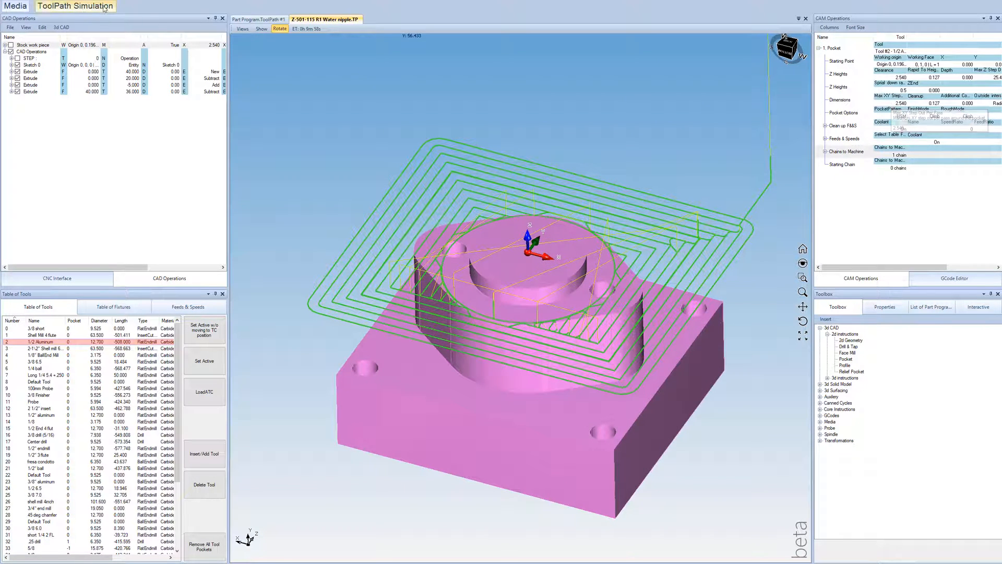
Step: Switch the program's units from millimetres to inches
{"action": "left_click", "coordinate": [39, 0]}
{"action": "left_click", "coordinate": [56, 73]}
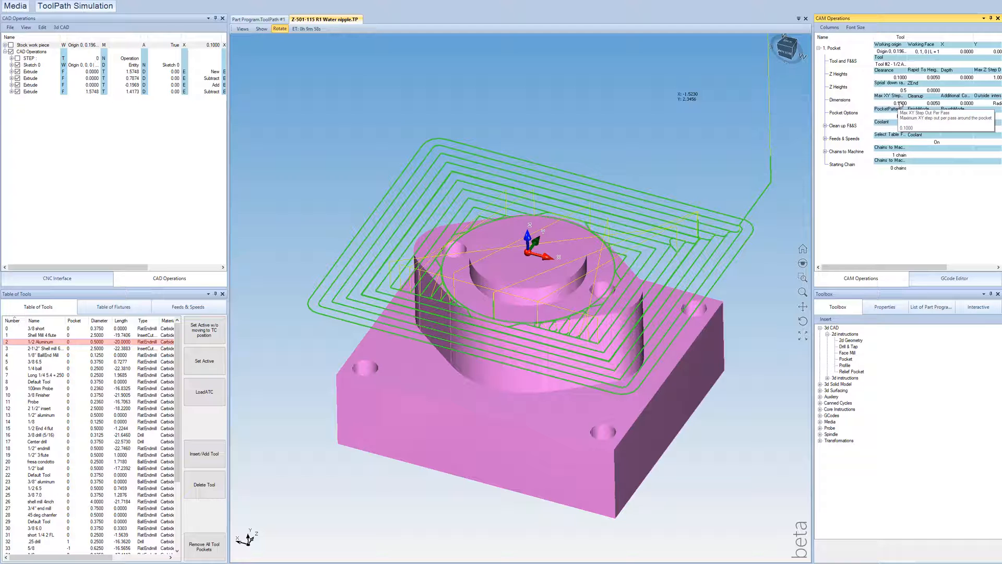
Step: Run the Pocket toolpath cycle from the CNC interface and watch the end mill's motion over the block
{"action": "left_click", "coordinate": [76, 283]}
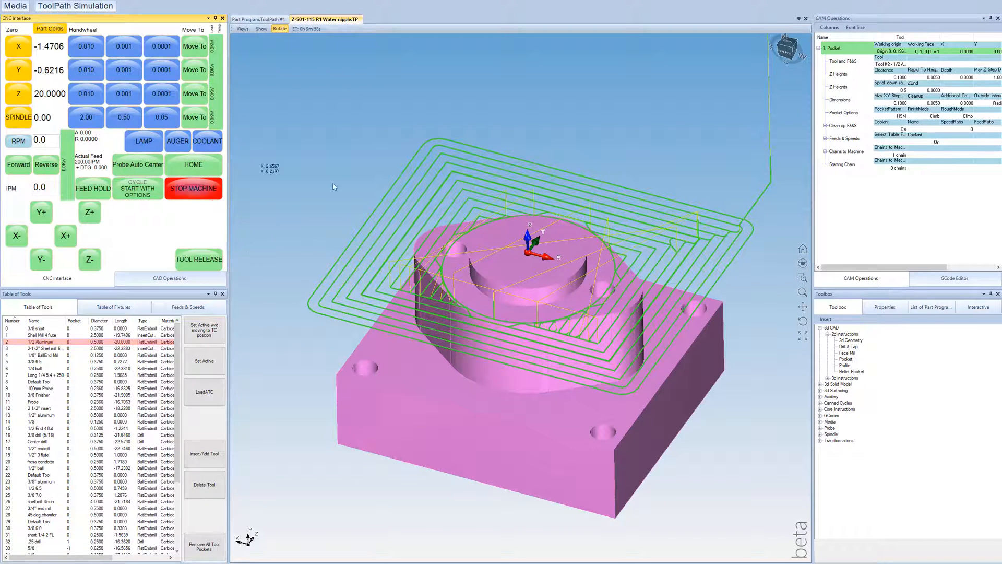
{"action": "scroll", "coordinate": [533, 259], "scroll_direction": "down", "scroll_amount": 3}
{"action": "scroll", "coordinate": [510, 283], "scroll_direction": "down", "scroll_amount": 3}
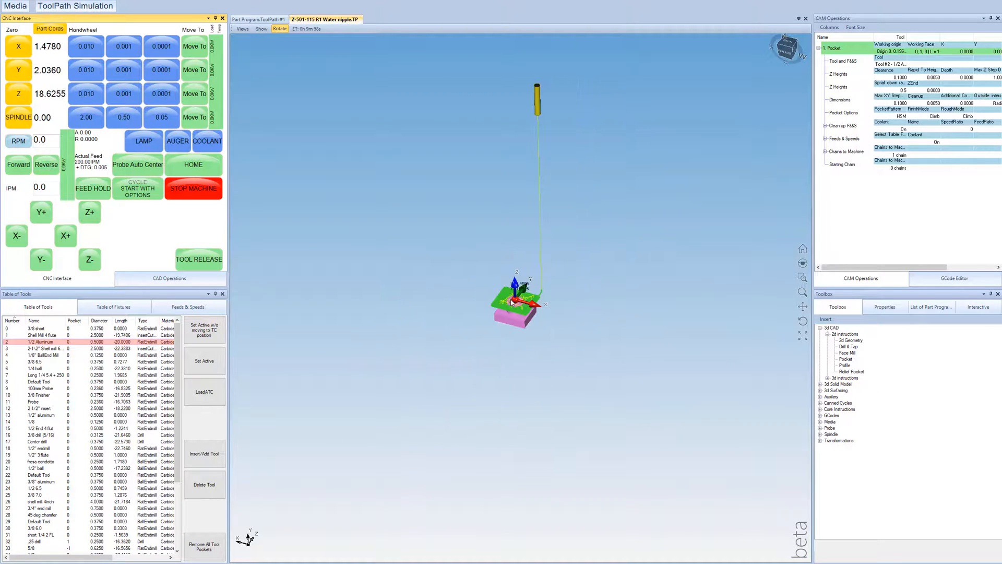
{"action": "scroll", "coordinate": [482, 286], "scroll_direction": "up", "scroll_amount": 2}
{"action": "scroll", "coordinate": [482, 286], "scroll_direction": "up", "scroll_amount": 1}
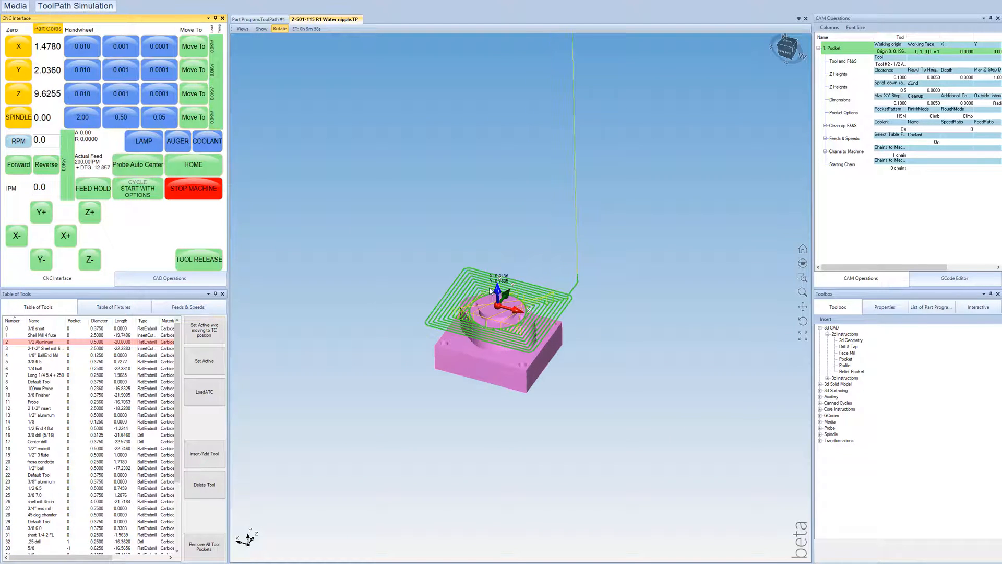
{"action": "scroll", "coordinate": [489, 290], "scroll_direction": "up", "scroll_amount": 2}
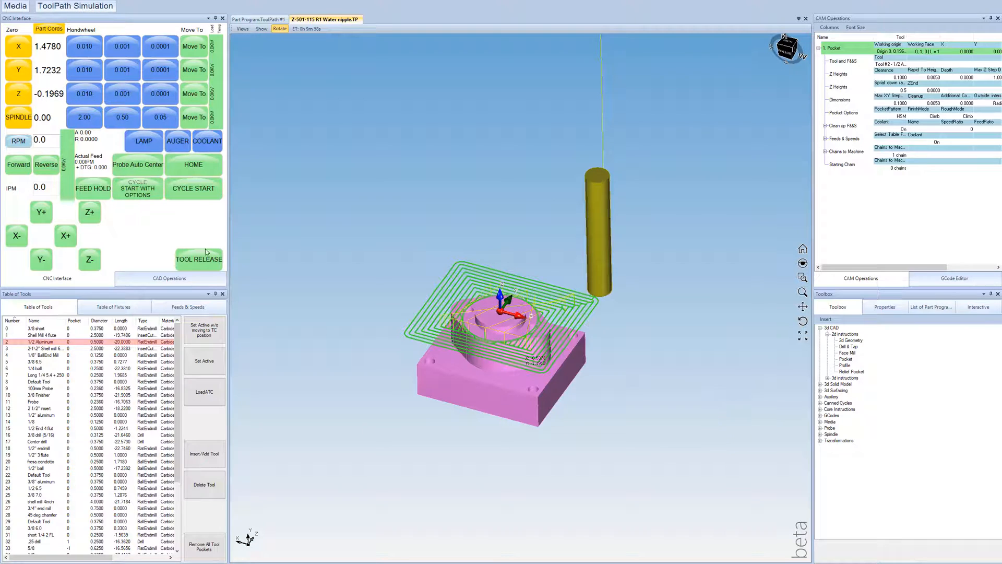
Step: Set the stock work piece's material to Aluminium
{"action": "left_click", "coordinate": [160, 281]}
{"action": "left_click", "coordinate": [120, 195]}
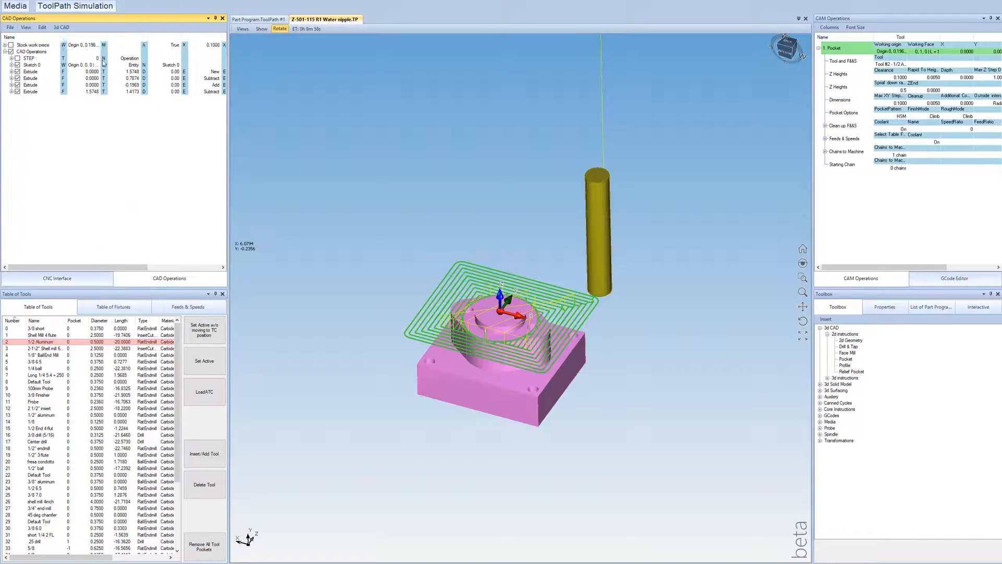
{"action": "left_click", "coordinate": [118, 45]}
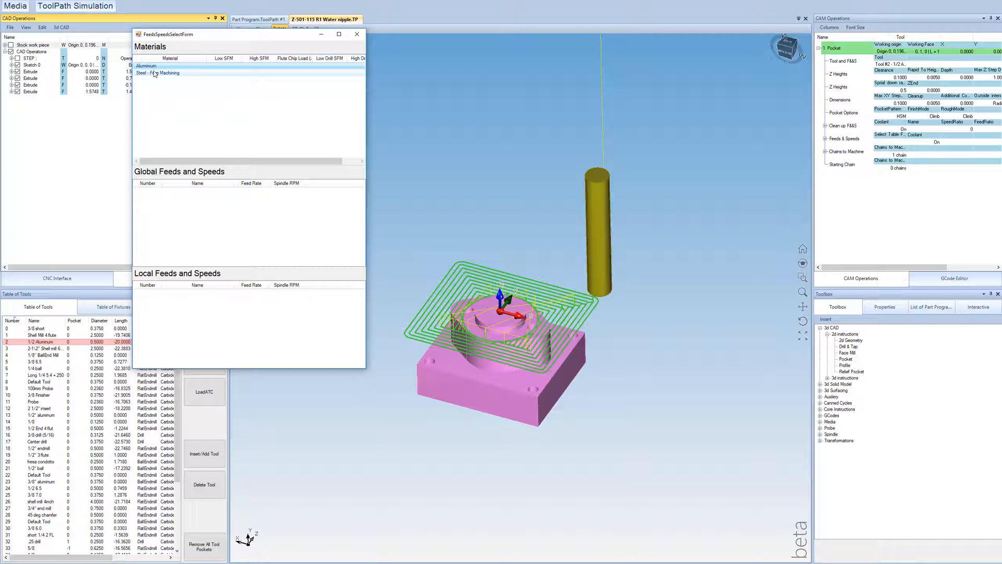
{"action": "double_click", "coordinate": [154, 67]}
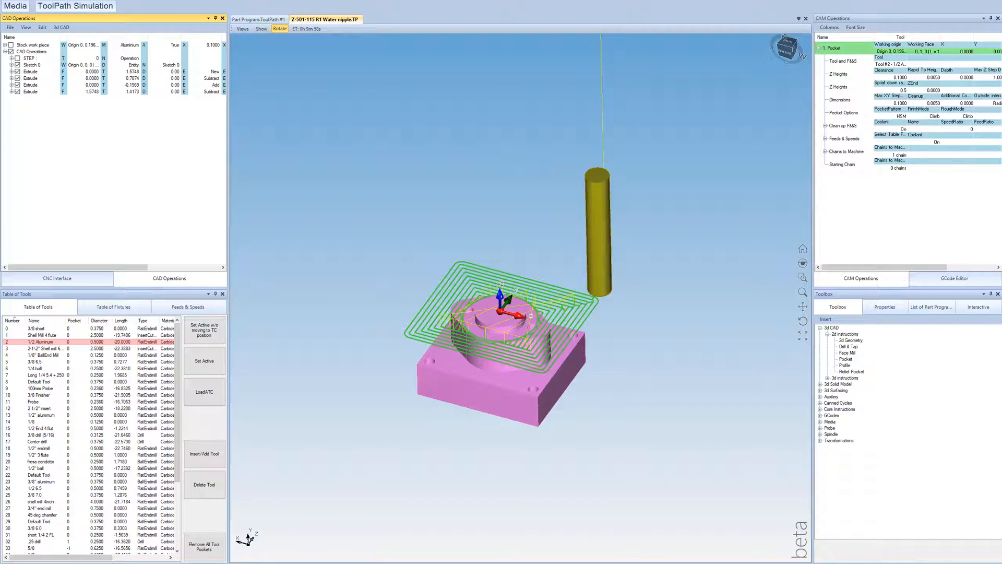
Step: Set the Pocket operation's Feeds & Speeds table to Aluminium
{"action": "left_click", "coordinate": [833, 49]}
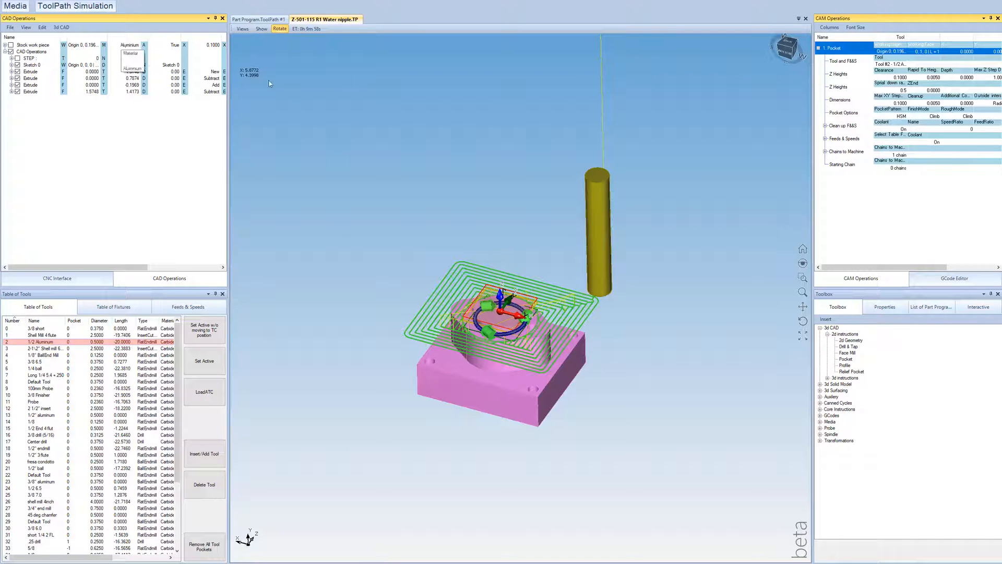
{"action": "left_click", "coordinate": [893, 139]}
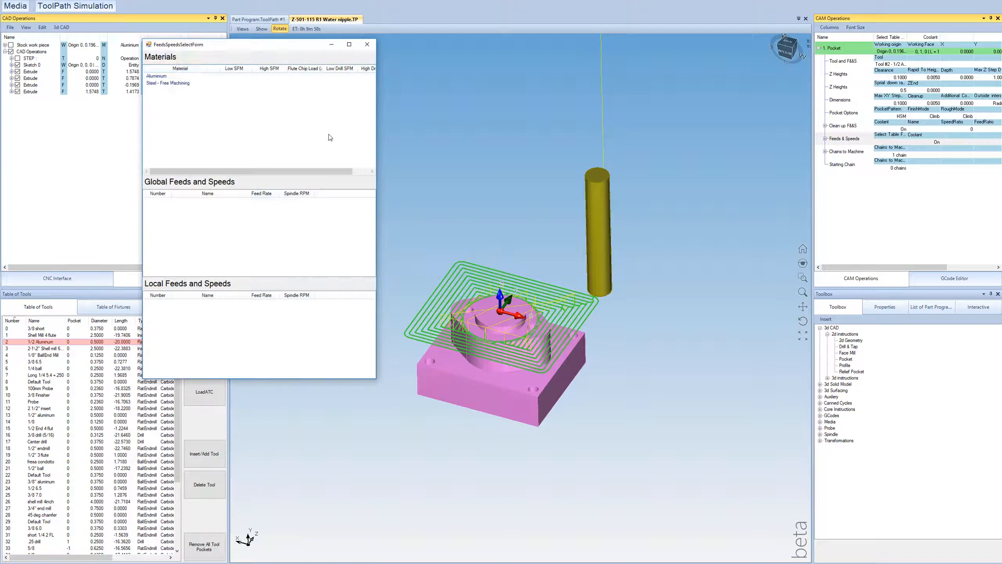
{"action": "double_click", "coordinate": [157, 76]}
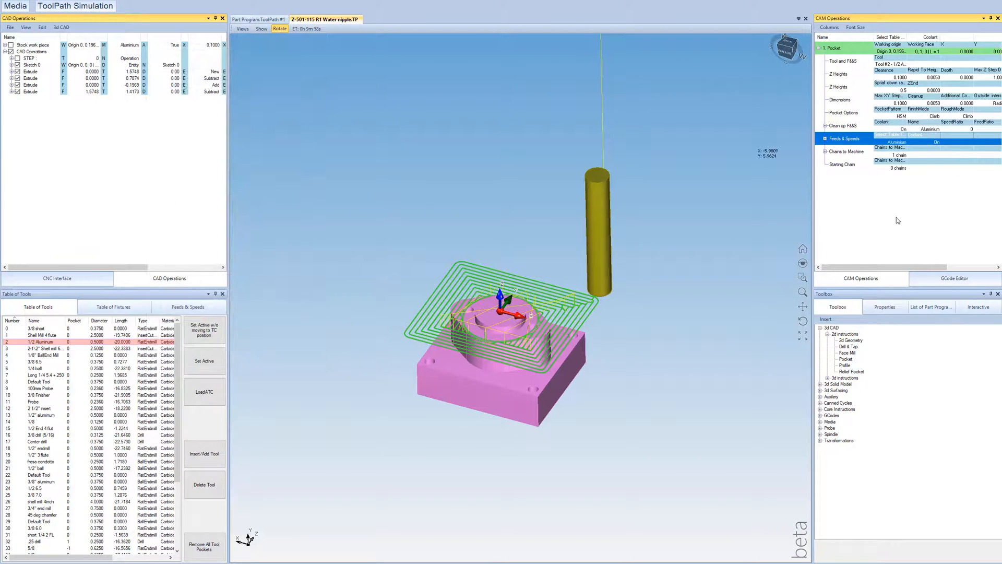
Step: Simulate the pocket cycle again, watching the feed and spindle speed, and expand the operation's detailed Feeds & Speeds settings
{"action": "left_click", "coordinate": [83, 280]}
{"action": "left_click", "coordinate": [188, 194]}
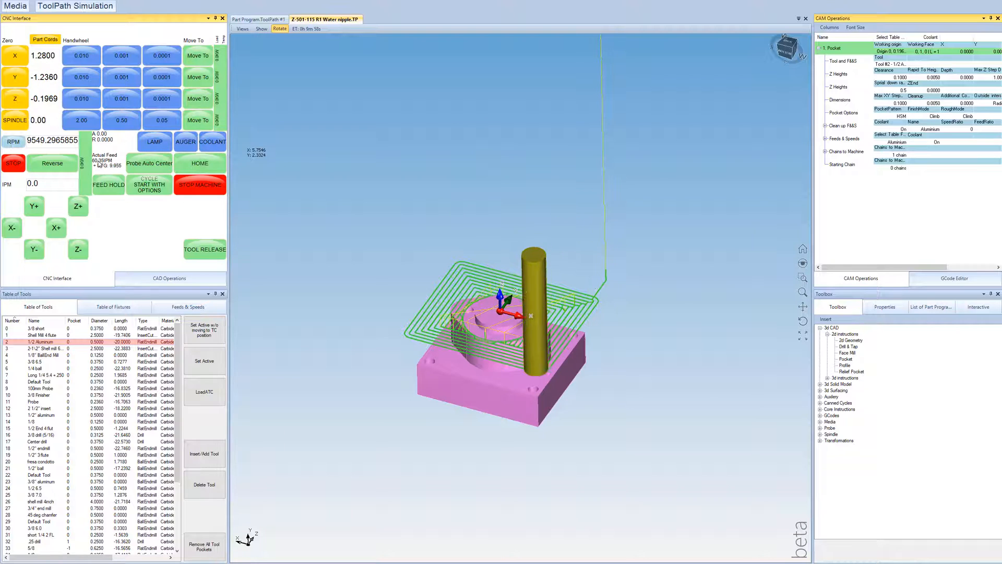
{"action": "left_click", "coordinate": [825, 139]}
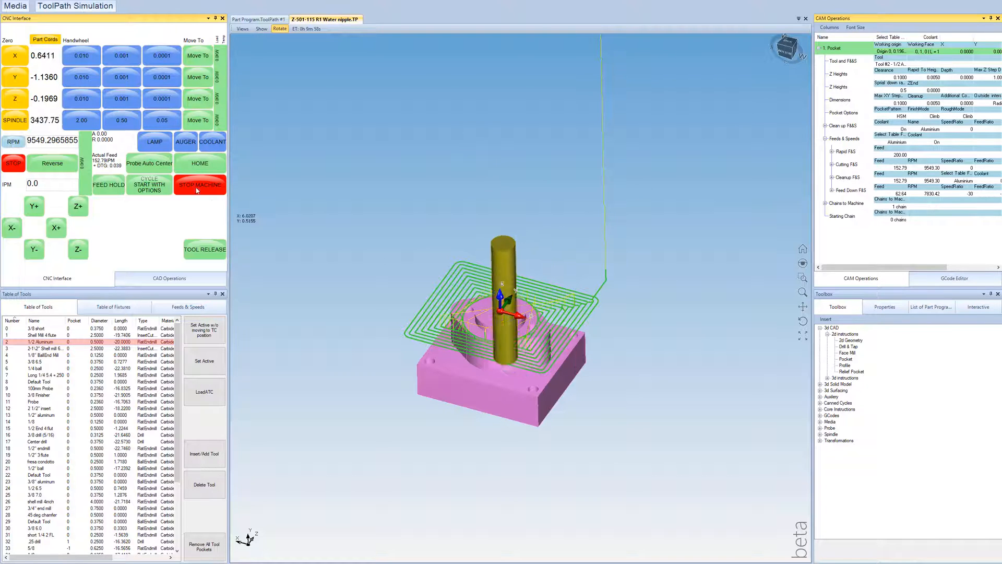
Step: Stop the spindle, move its position to 0, and jog the tool up in Z to about 5.39 inches
{"action": "left_click", "coordinate": [13, 164]}
{"action": "left_click", "coordinate": [206, 124]}
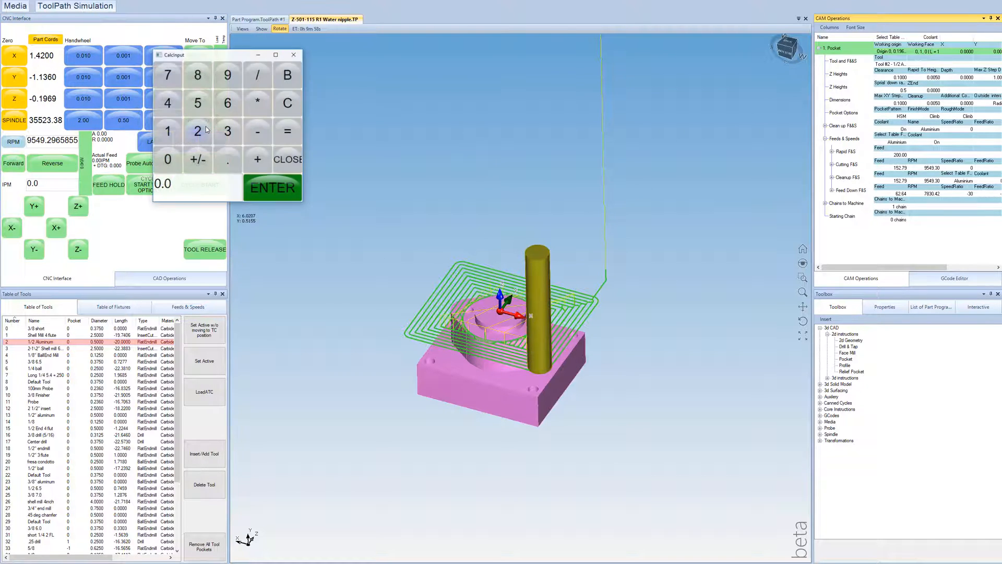
{"action": "left_click", "coordinate": [266, 187]}
{"action": "left_click", "coordinate": [83, 209]}
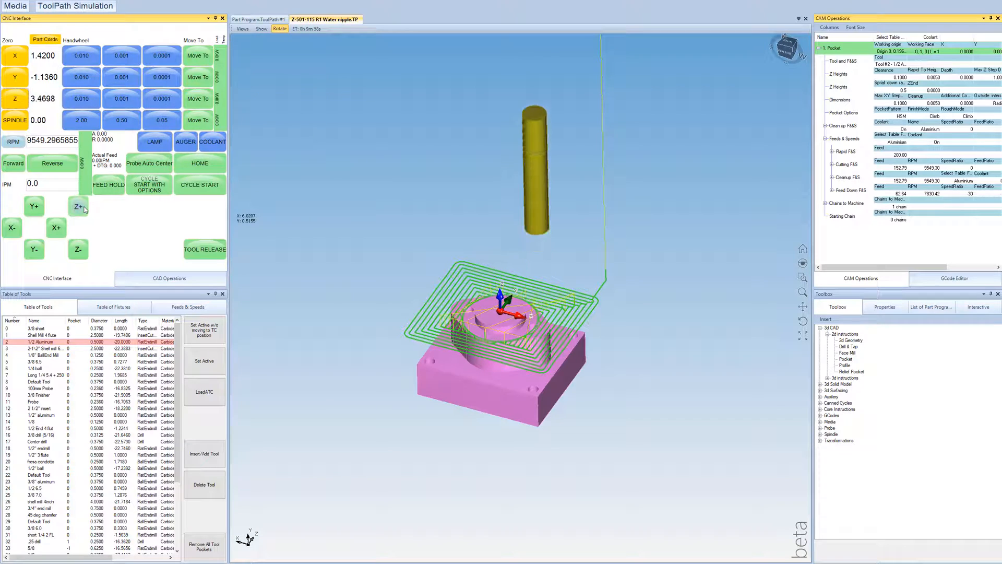
Step: Collapse the first Pocket operation and comment it out
{"action": "left_click", "coordinate": [818, 47]}
{"action": "right_click", "coordinate": [840, 49]}
{"action": "left_click", "coordinate": [859, 79]}
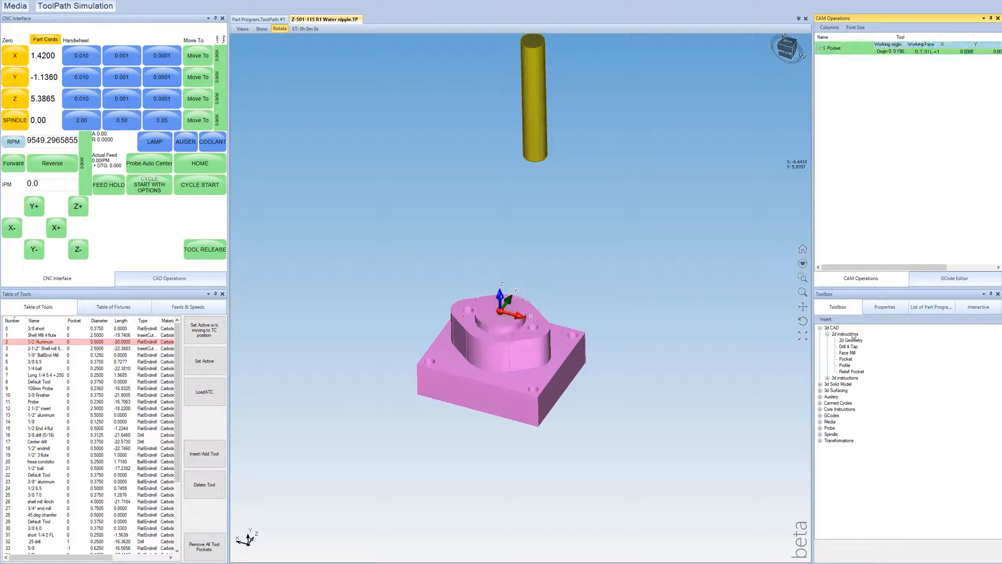
Step: Insert a second 2D Pocket operation with the flange outline's base edge as its chain to machine, and generate the toolpath
{"action": "double_click", "coordinate": [846, 359]}
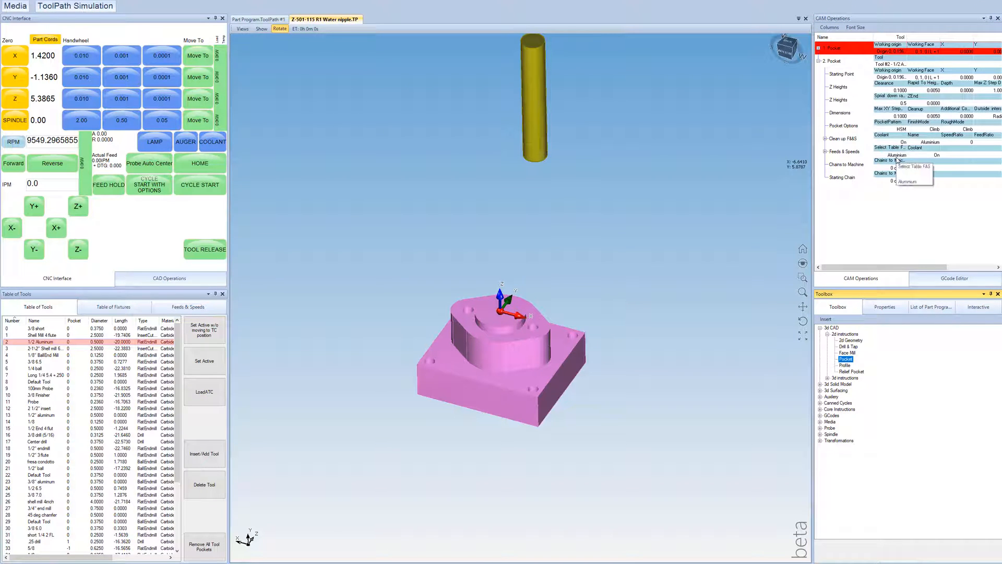
{"action": "double_click", "coordinate": [858, 170]}
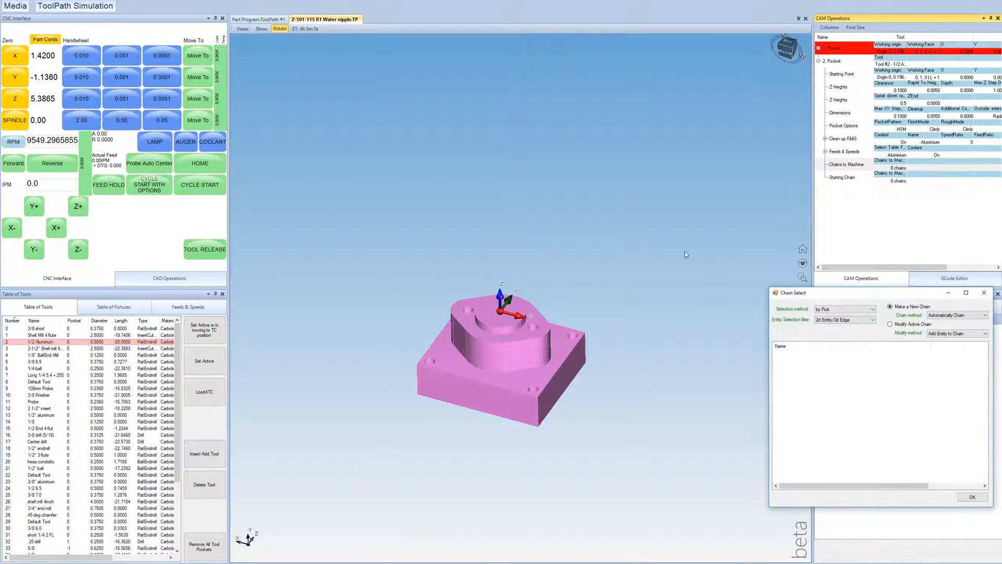
{"action": "left_click", "coordinate": [521, 369]}
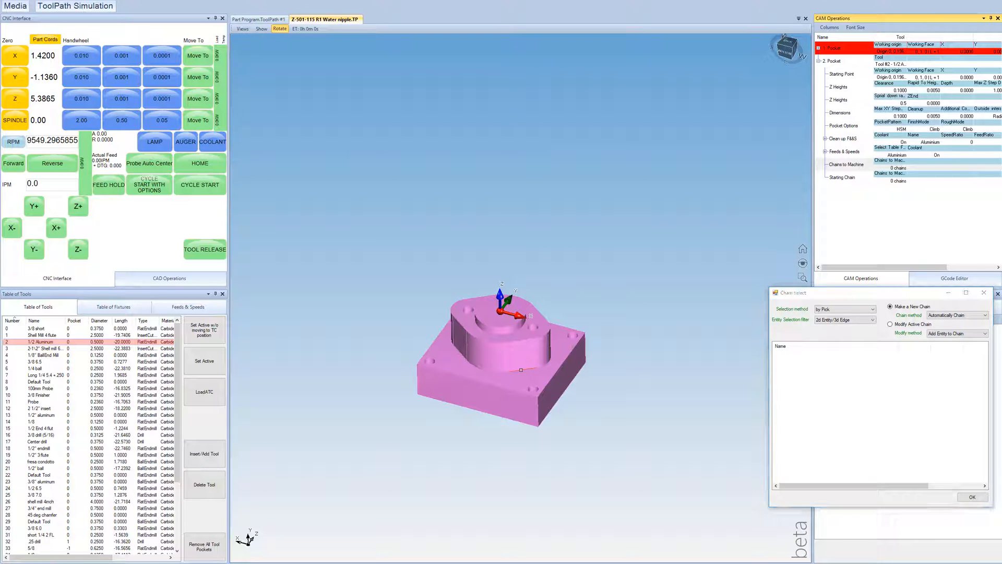
{"action": "scroll", "coordinate": [523, 369], "scroll_direction": "up", "scroll_amount": 4}
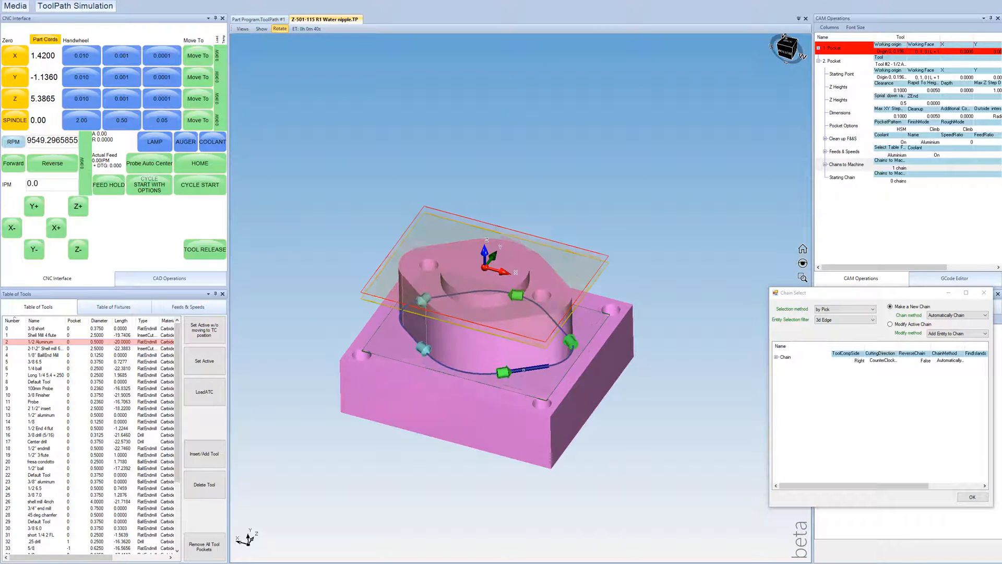
{"action": "left_click", "coordinate": [971, 496]}
Step: Inspect the second pocket's toolpath around the flange and plate, and comment out that Pocket operation
{"action": "left_click_drag", "start_coordinate": [447, 321], "coordinate": [448, 338]}
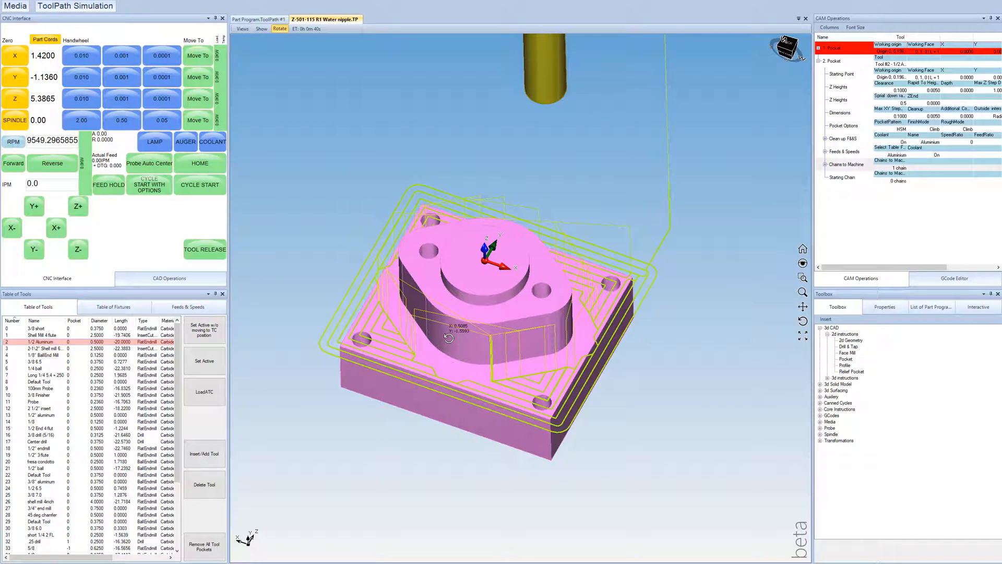
{"action": "left_click_drag", "start_coordinate": [485, 308], "coordinate": [470, 327]}
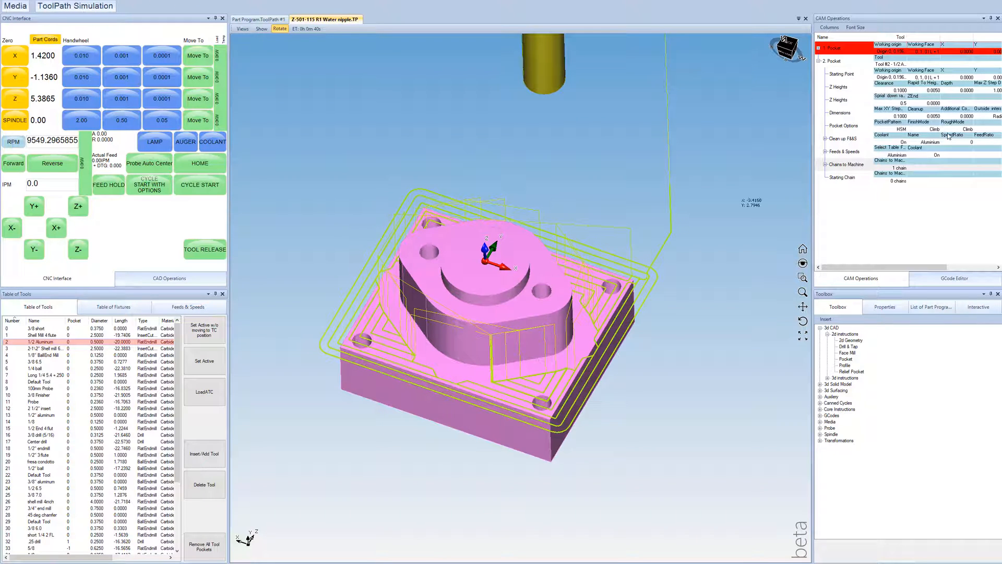
{"action": "mouse_move", "coordinate": [508, 305]}
{"action": "left_mouse_down"}
{"action": "mouse_move", "coordinate": [509, 331]}
{"action": "mouse_move", "coordinate": [510, 317]}
{"action": "left_mouse_up"}
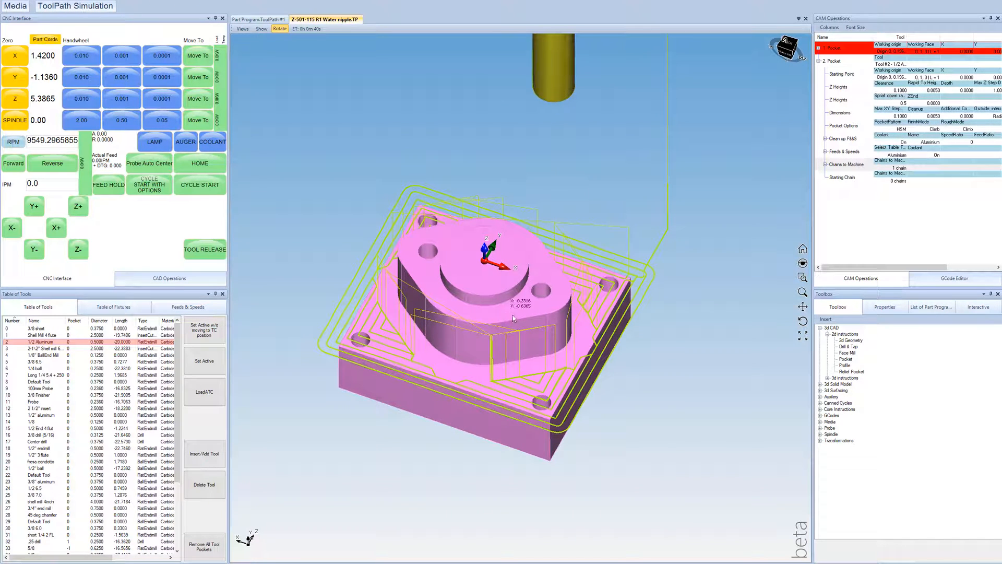
{"action": "left_click_drag", "start_coordinate": [495, 280], "coordinate": [500, 303]}
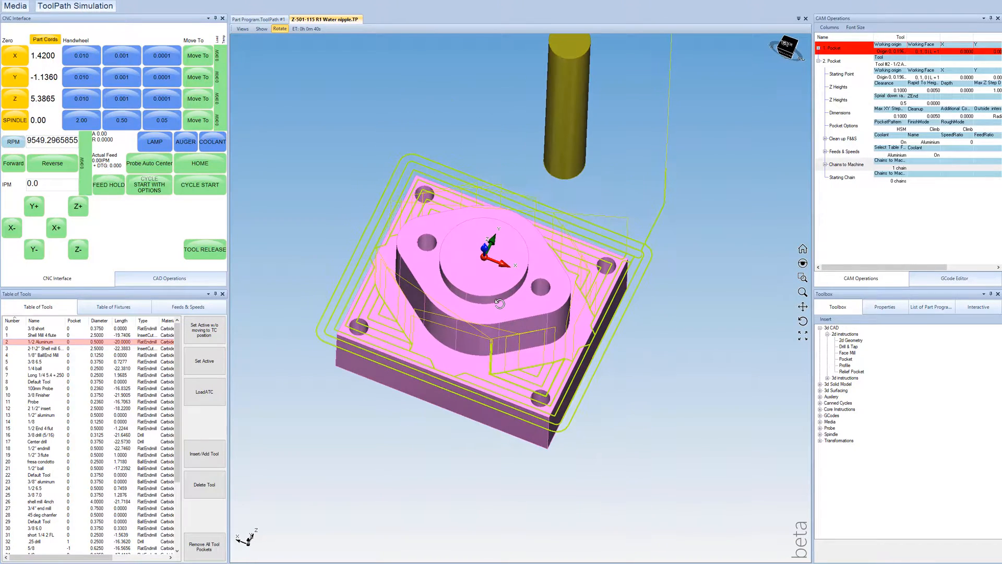
{"action": "right_click", "coordinate": [840, 60]}
{"action": "left_click", "coordinate": [859, 94]}
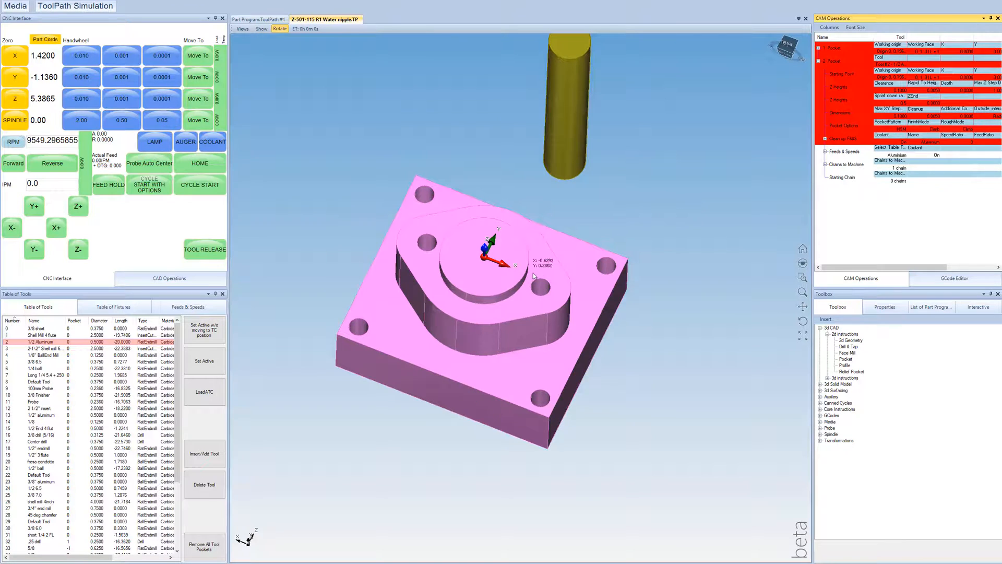
Step: Insert a Drill & Tap operation after the pockets and comment out its Center Drill and Tap entries
{"action": "mouse_move", "coordinate": [504, 307]}
{"action": "left_mouse_down"}
{"action": "mouse_move", "coordinate": [505, 336]}
{"action": "mouse_move", "coordinate": [504, 300]}
{"action": "left_mouse_up"}
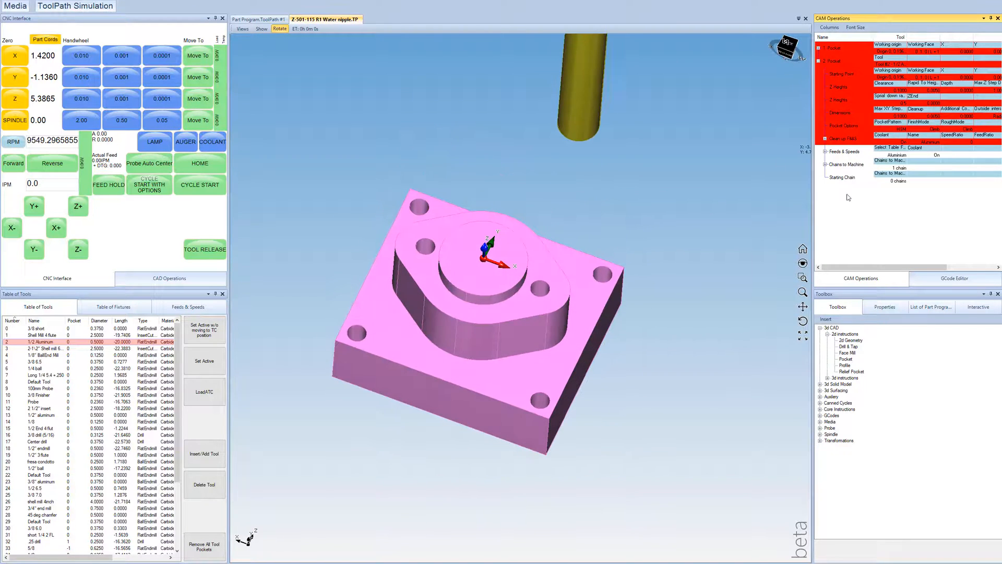
{"action": "left_click", "coordinate": [818, 61]}
{"action": "left_click_drag", "start_coordinate": [847, 346], "coordinate": [837, 71]}
{"action": "left_click", "coordinate": [818, 74]}
{"action": "left_click", "coordinate": [844, 138]}
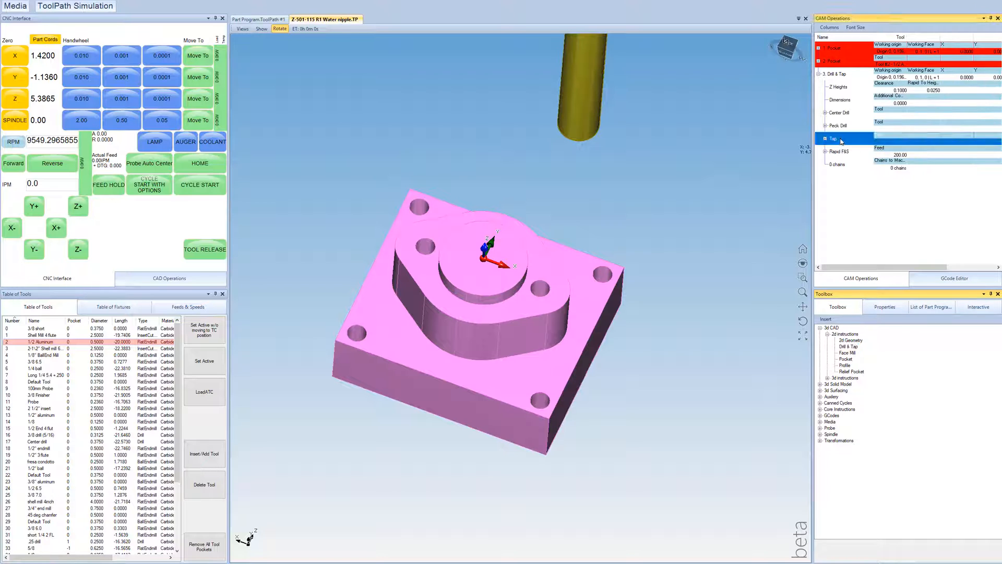
{"action": "right_click", "coordinate": [839, 114]}
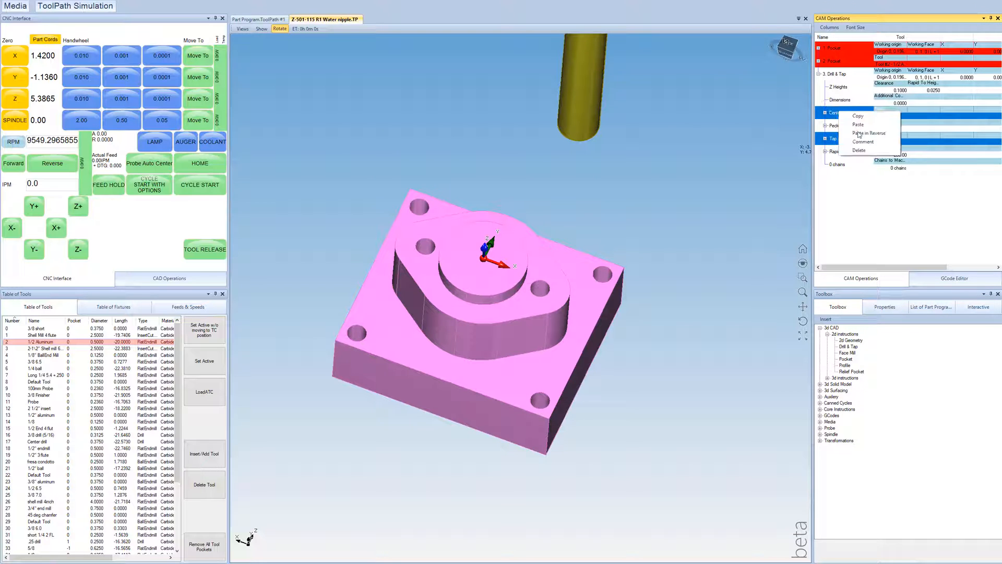
{"action": "left_click", "coordinate": [837, 131]}
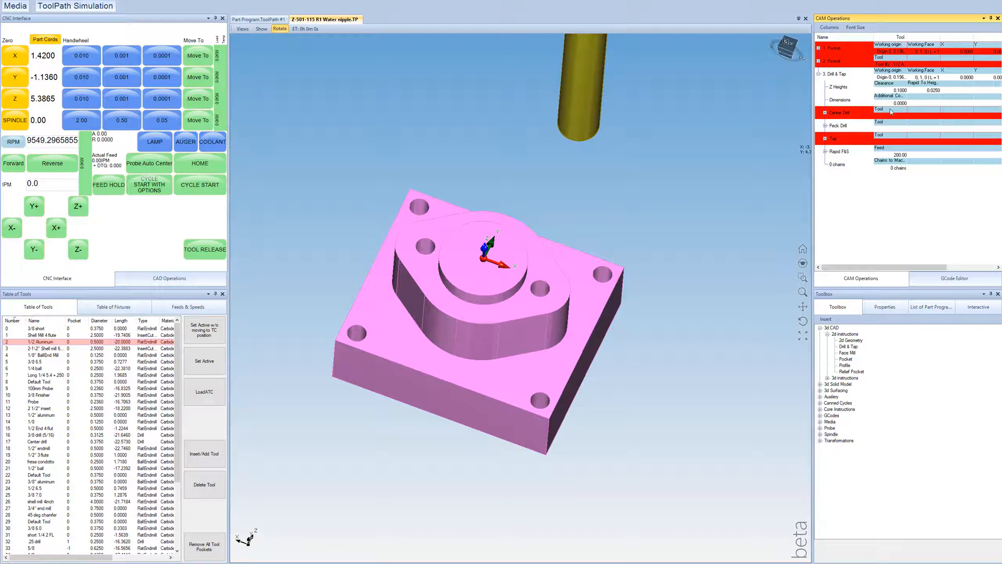
Step: Assign tool #16, the 3/8 drill (5/16), to the Peck Drill entry
{"action": "left_click", "coordinate": [892, 129]}
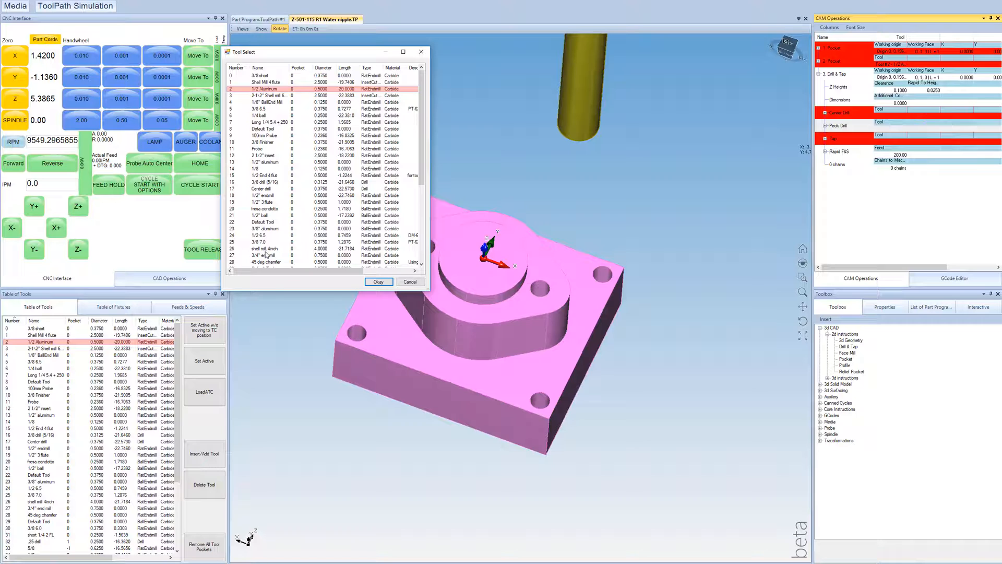
{"action": "left_click", "coordinate": [269, 182]}
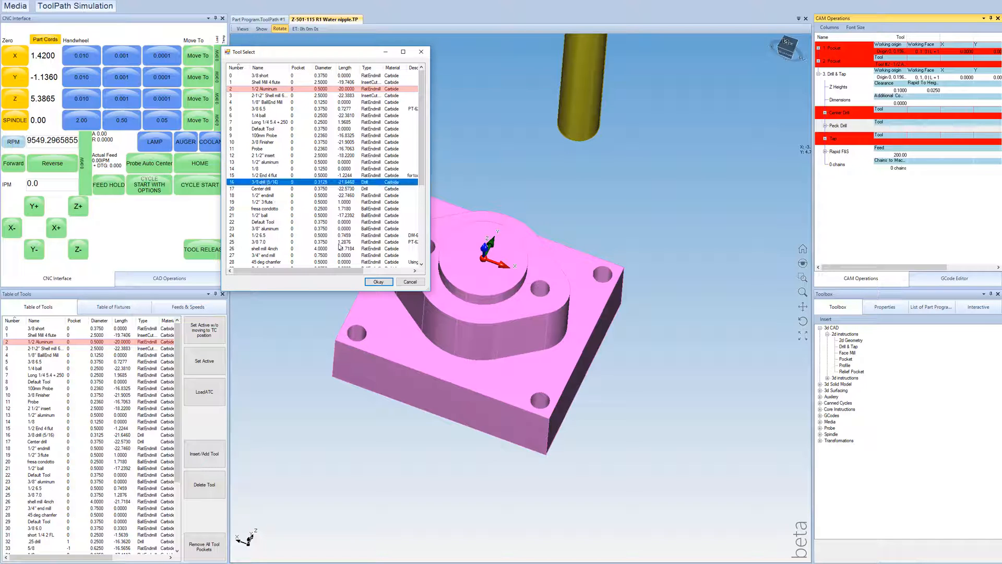
{"action": "left_click", "coordinate": [378, 283]}
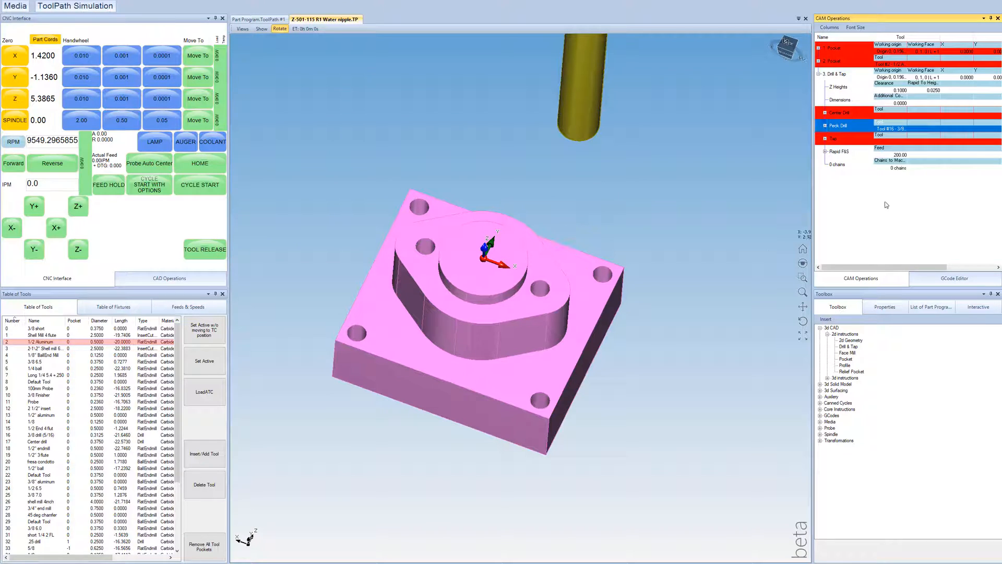
Step: Chain the four corner holes of the base plate as the first Drill & Tap operation's chains to machine
{"action": "double_click", "coordinate": [898, 169]}
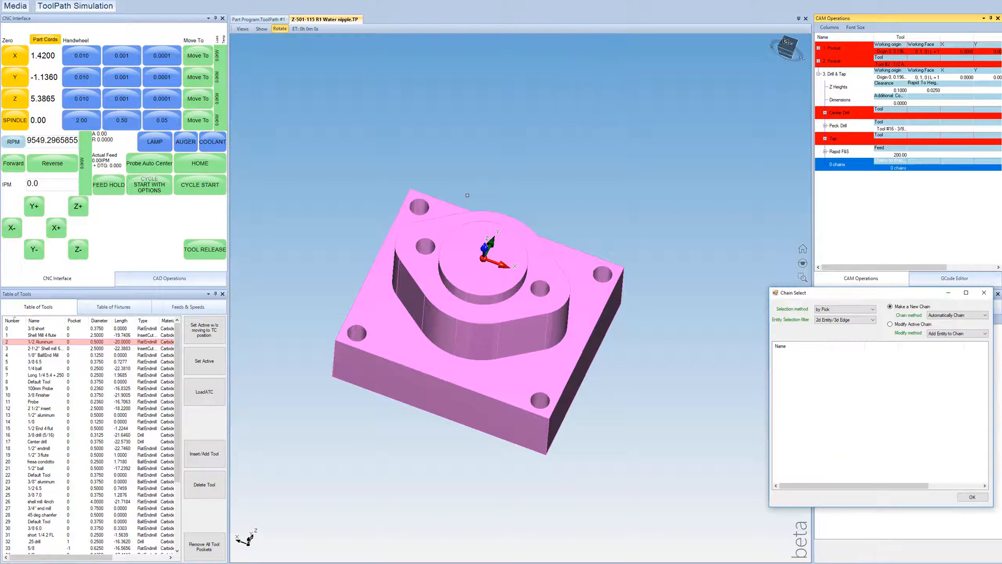
{"action": "left_click", "coordinate": [414, 198]}
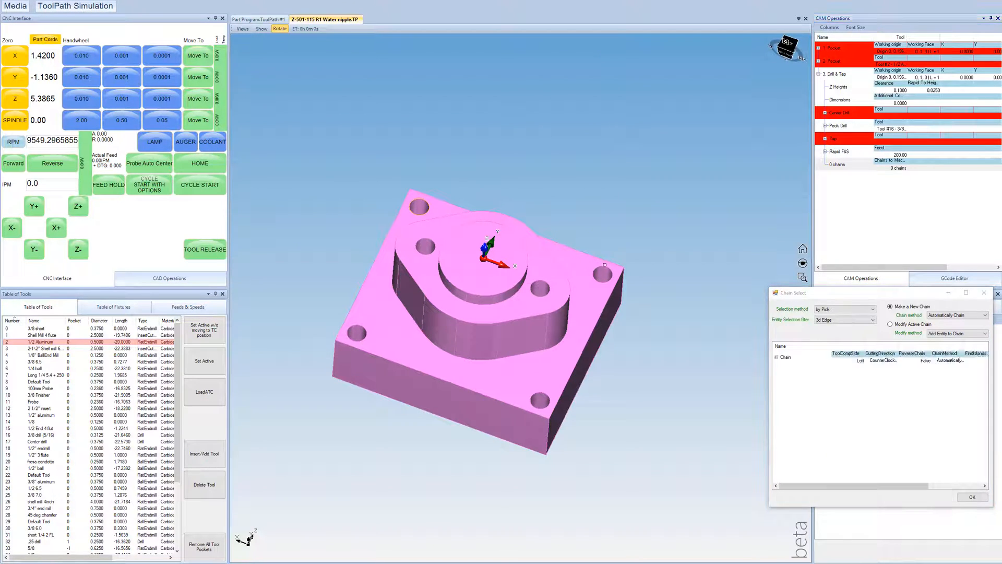
{"action": "left_click", "coordinate": [537, 394]}
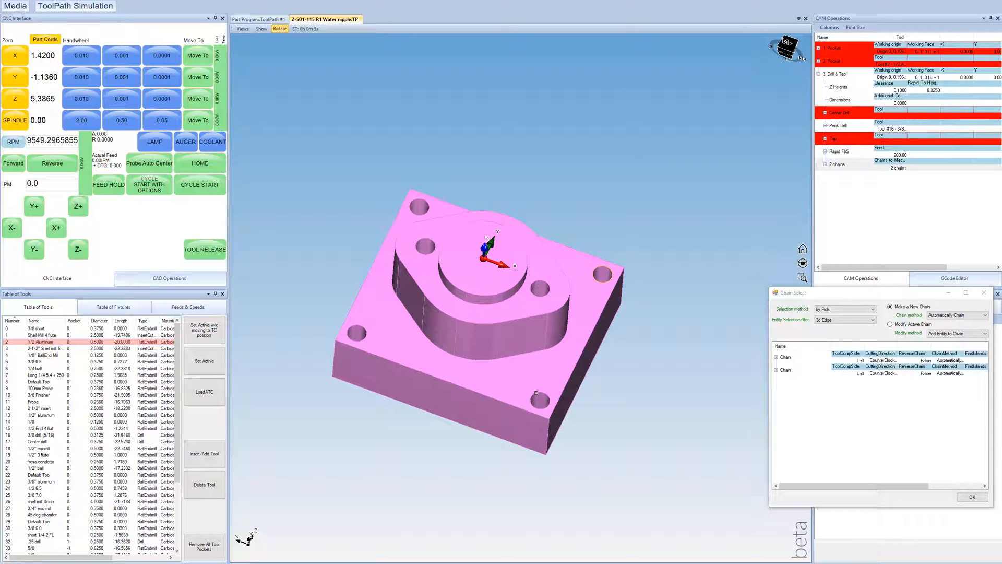
{"action": "left_click", "coordinate": [347, 339]}
{"action": "left_click", "coordinate": [601, 274]}
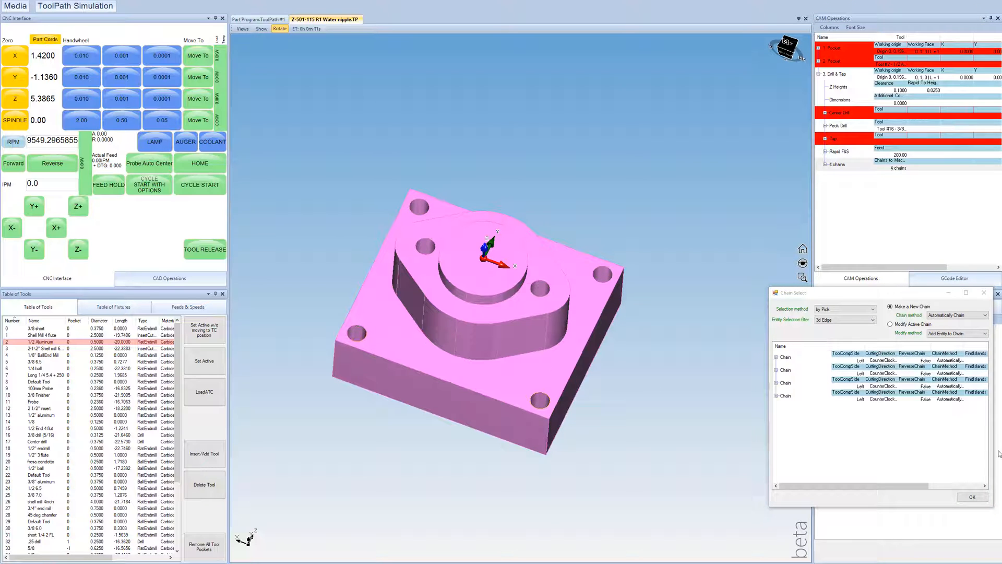
{"action": "left_click", "coordinate": [972, 496]}
Step: Set the Peck Drill depth for the four corner holes to -2
{"action": "left_click_drag", "start_coordinate": [442, 337], "coordinate": [453, 217]}
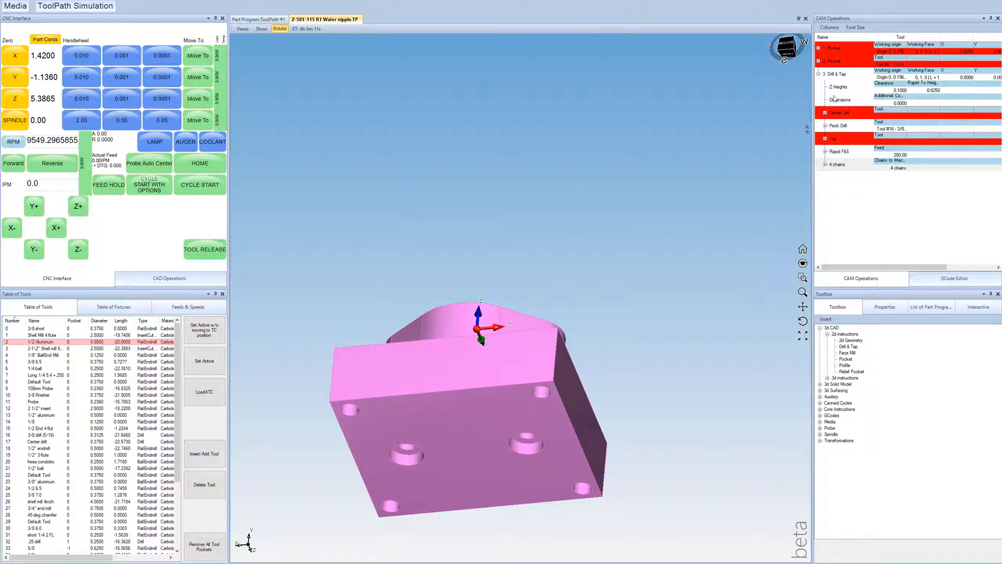
{"action": "left_click", "coordinate": [825, 126]}
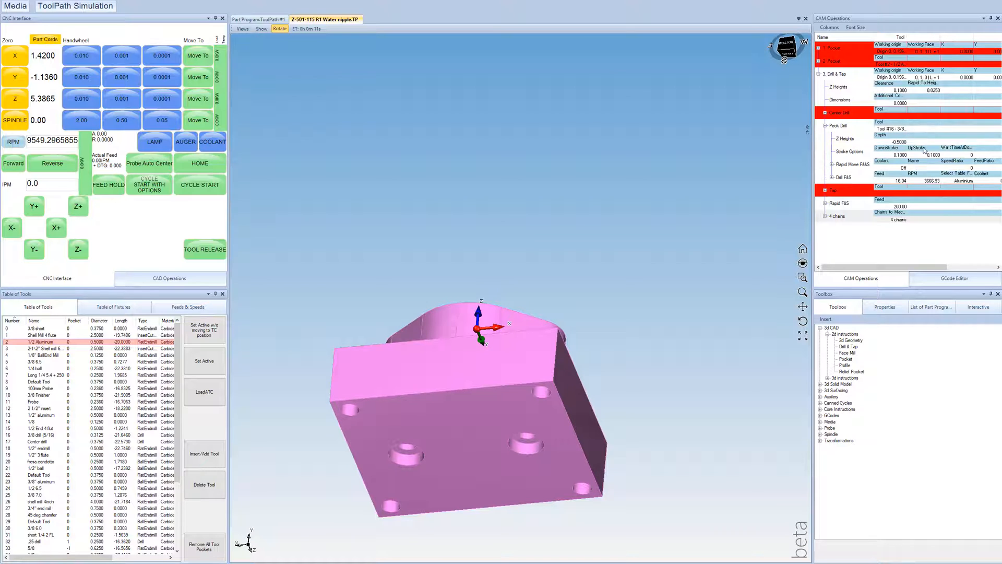
{"action": "left_click", "coordinate": [898, 139]}
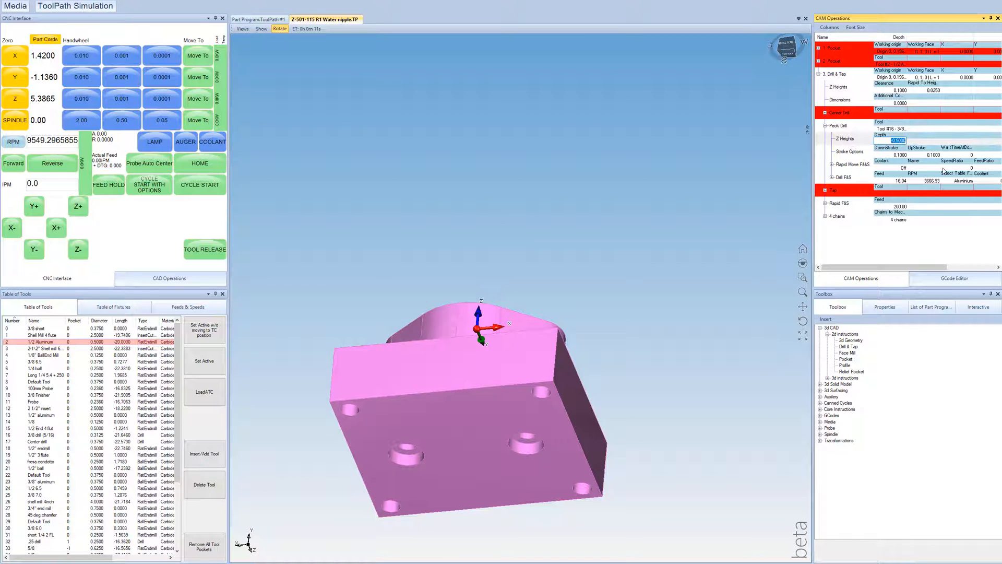
{"action": "type", "text": "-2"}
{"action": "key", "text": "Return"}
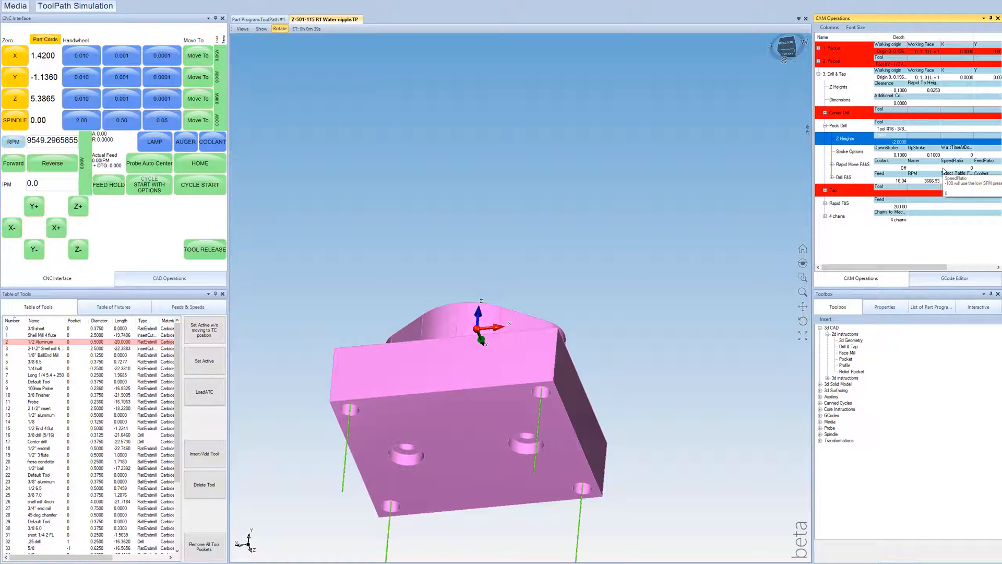
Step: Set the Peck Drill depth for the corner holes to -1 and check how far the drill paths pass through the plate
{"action": "left_click", "coordinate": [897, 141]}
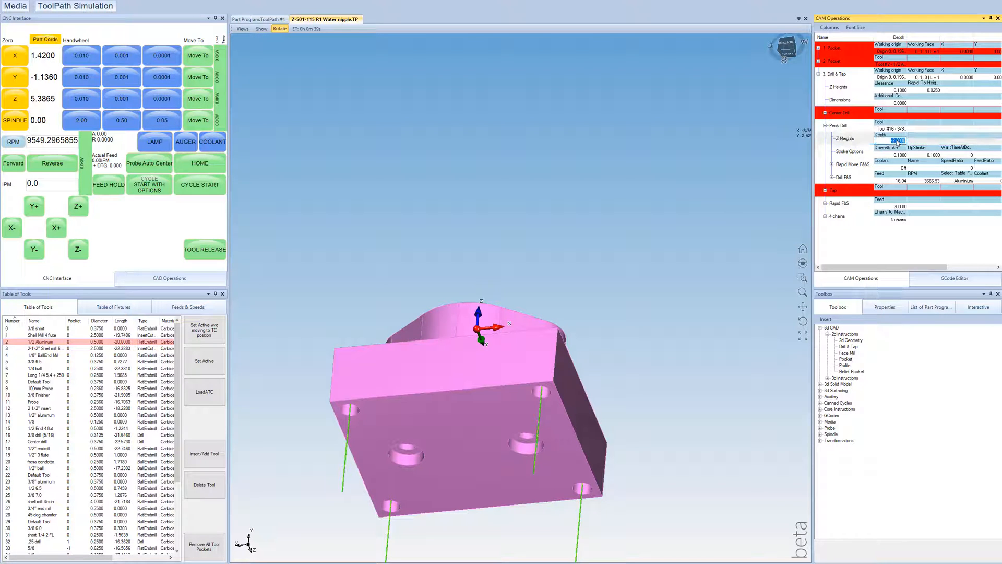
{"action": "type", "text": "-1"}
{"action": "key", "text": "Return"}
{"action": "left_click_drag", "start_coordinate": [524, 343], "coordinate": [508, 295]}
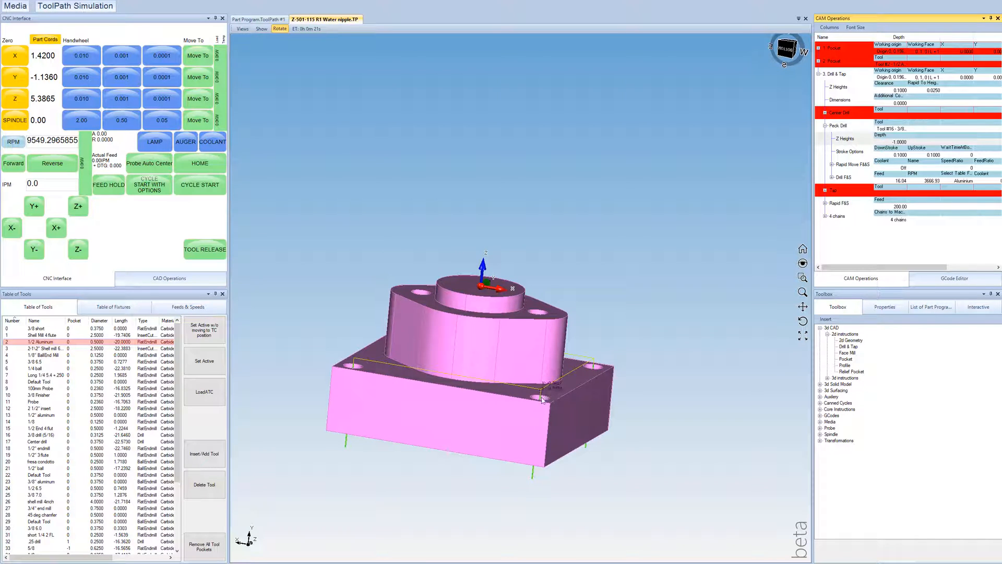
{"action": "left_click_drag", "start_coordinate": [543, 417], "coordinate": [627, 252]}
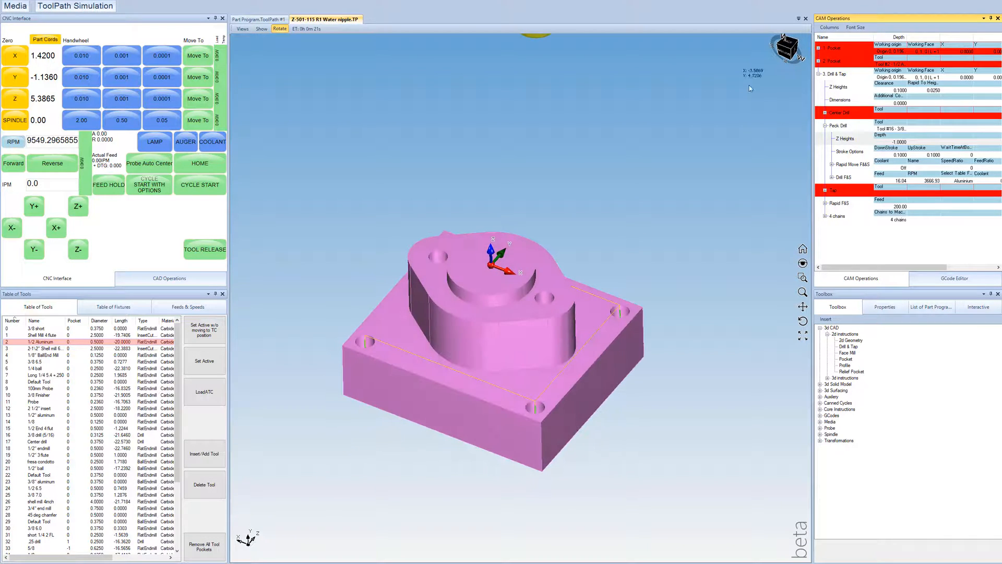
Step: Insert another Drill & Tap operation after the corner-hole drilling and comment out its Center Drill and Tap entries
{"action": "left_click", "coordinate": [818, 73]}
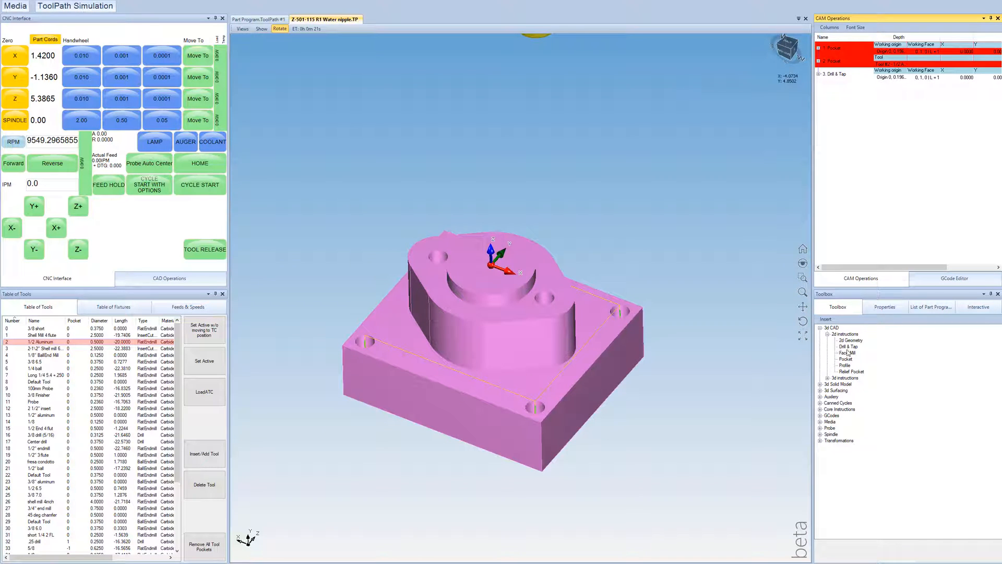
{"action": "left_click_drag", "start_coordinate": [848, 347], "coordinate": [848, 138]}
{"action": "left_click", "coordinate": [819, 87]}
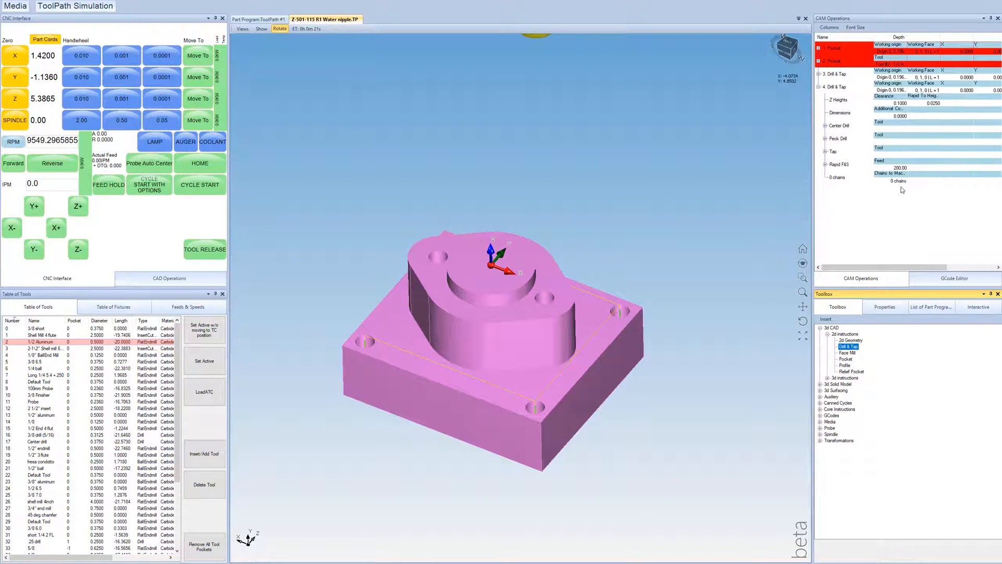
{"action": "left_click", "coordinate": [837, 127]}
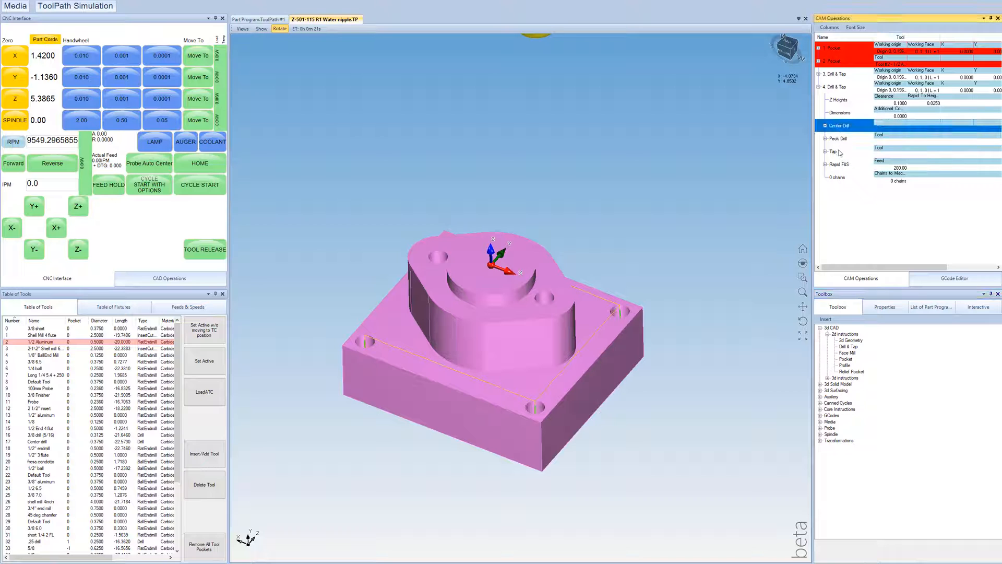
{"action": "left_click", "coordinate": [837, 152], "text": "ctrl"}
{"action": "right_click", "coordinate": [837, 152]}
{"action": "left_click", "coordinate": [859, 182]}
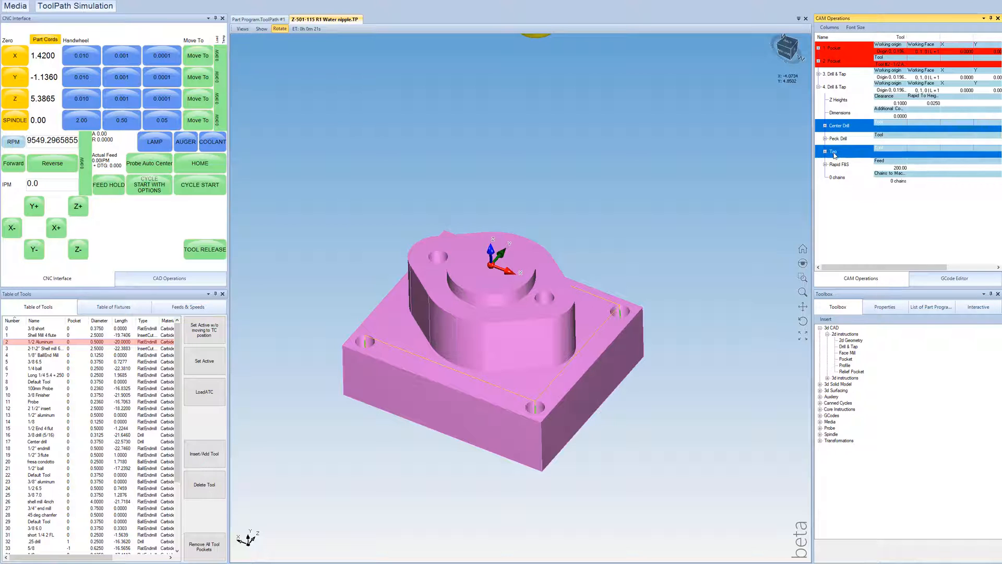
Step: Assign tool #16, the 3/8 drill (5/16), to the new operation's Peck Drill and chain the two flange holes
{"action": "left_click", "coordinate": [886, 140]}
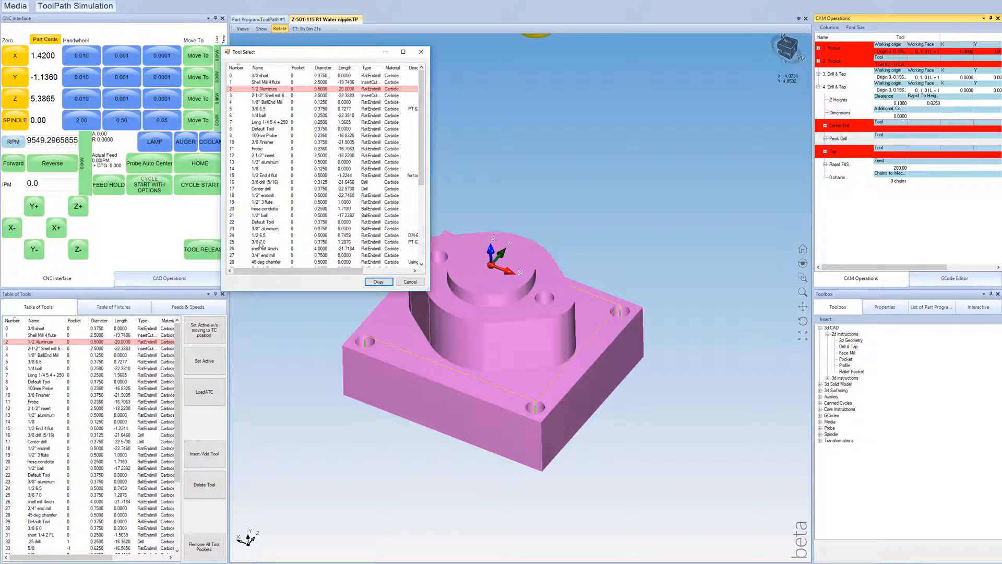
{"action": "left_click", "coordinate": [259, 183]}
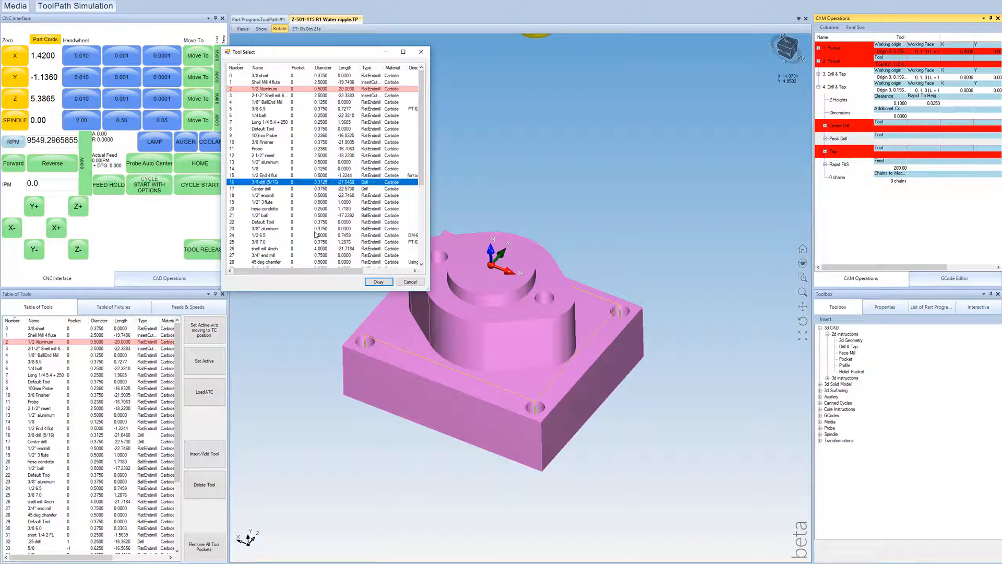
{"action": "left_click", "coordinate": [376, 282]}
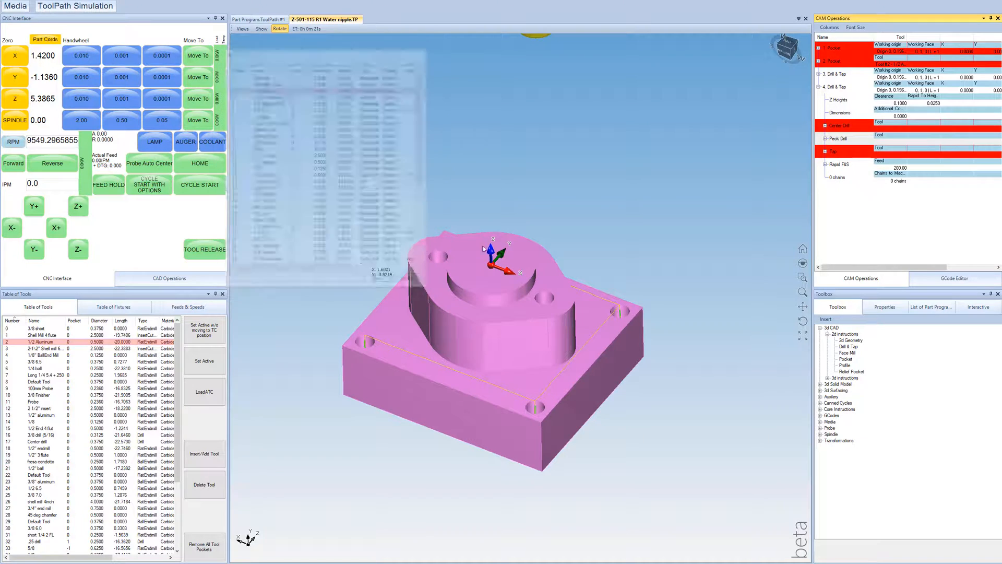
{"action": "left_click", "coordinate": [899, 181]}
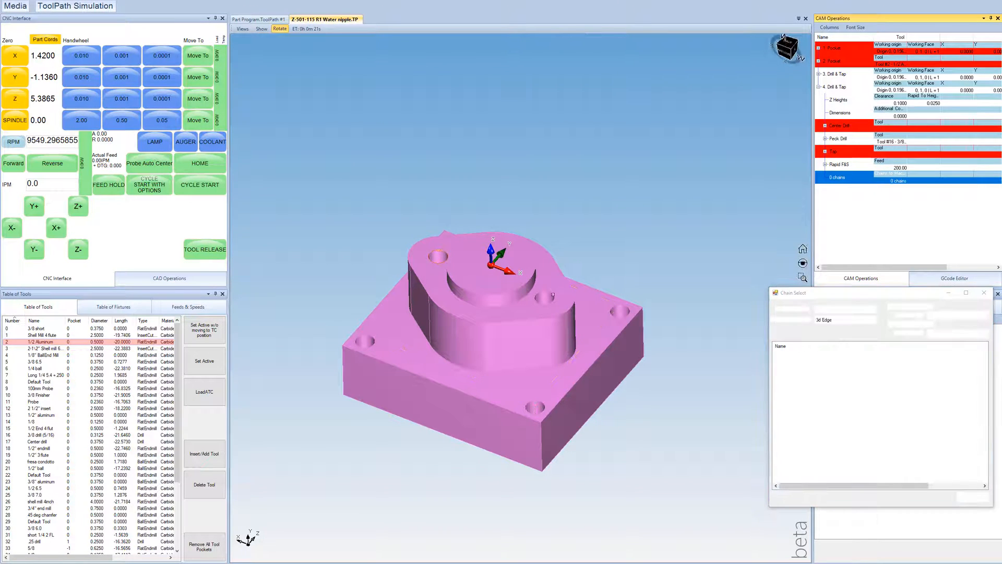
{"action": "left_click", "coordinate": [972, 497]}
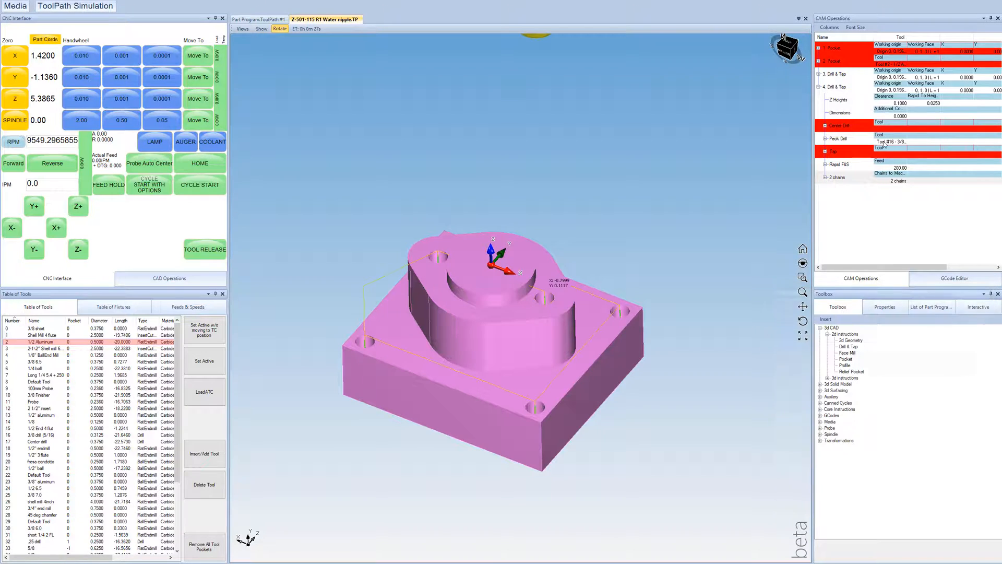
Step: Set the Peck Drill depth for the two flange holes to -2 and check the drill paths below the block
{"action": "left_click", "coordinate": [825, 138]}
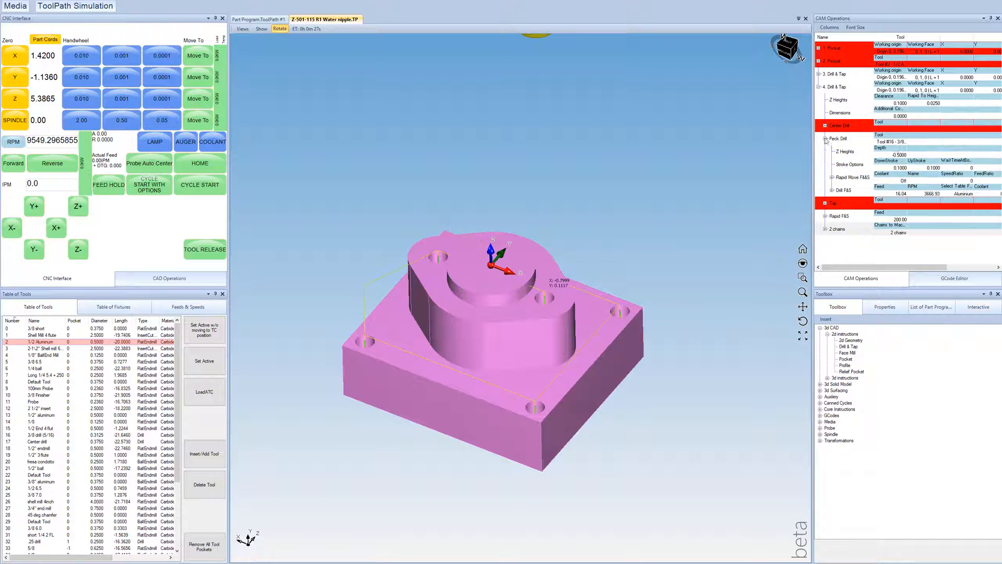
{"action": "left_click", "coordinate": [899, 155]}
{"action": "type", "text": "-2"}
{"action": "key", "text": "Return"}
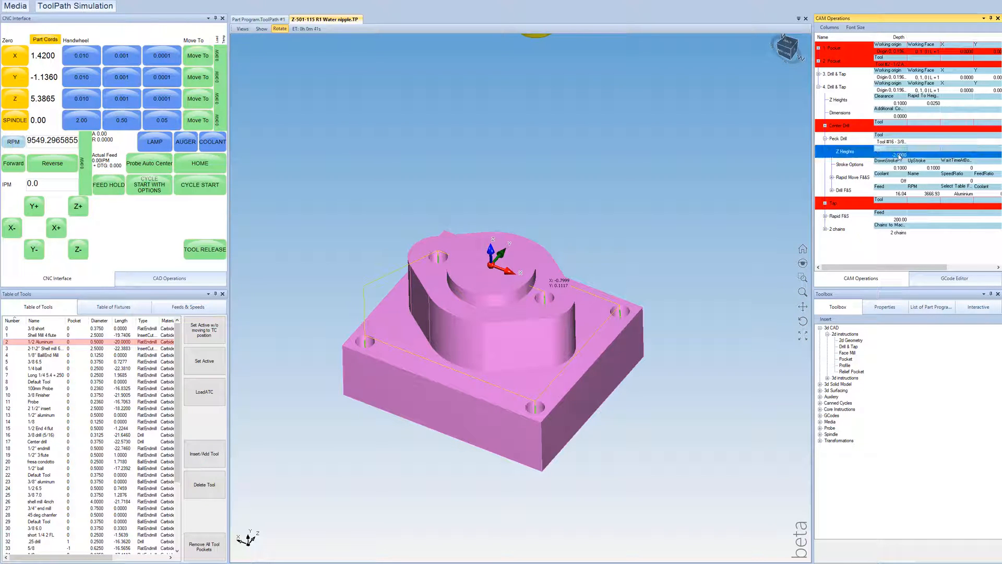
{"action": "left_click_drag", "start_coordinate": [456, 256], "coordinate": [471, 233]}
Step: Set the Peck Drill depth for the two flange holes to -1.75
{"action": "left_click", "coordinate": [899, 154]}
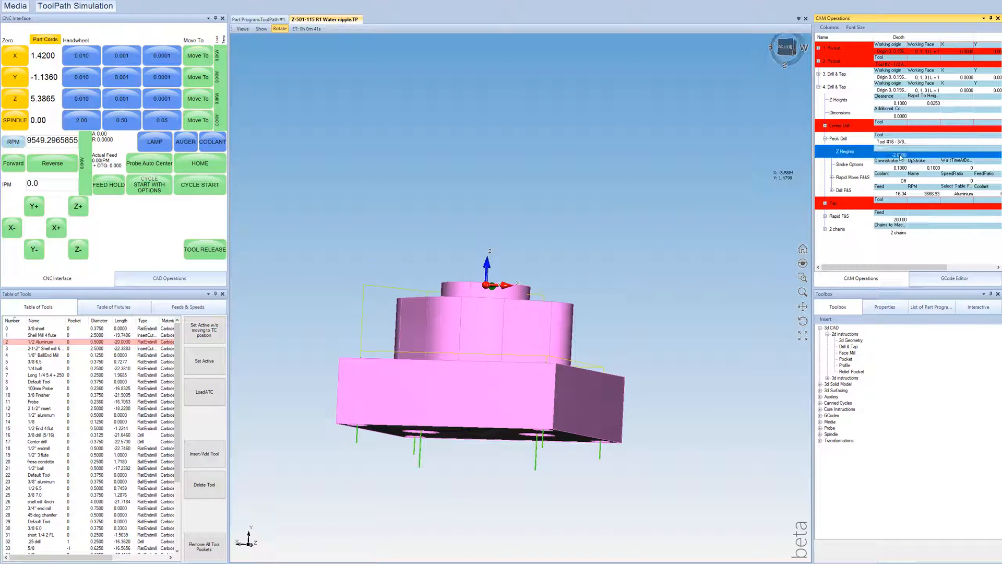
{"action": "type", "text": "-1.75"}
{"action": "key", "text": "Return"}
{"action": "left_click_drag", "start_coordinate": [458, 334], "coordinate": [568, 212]}
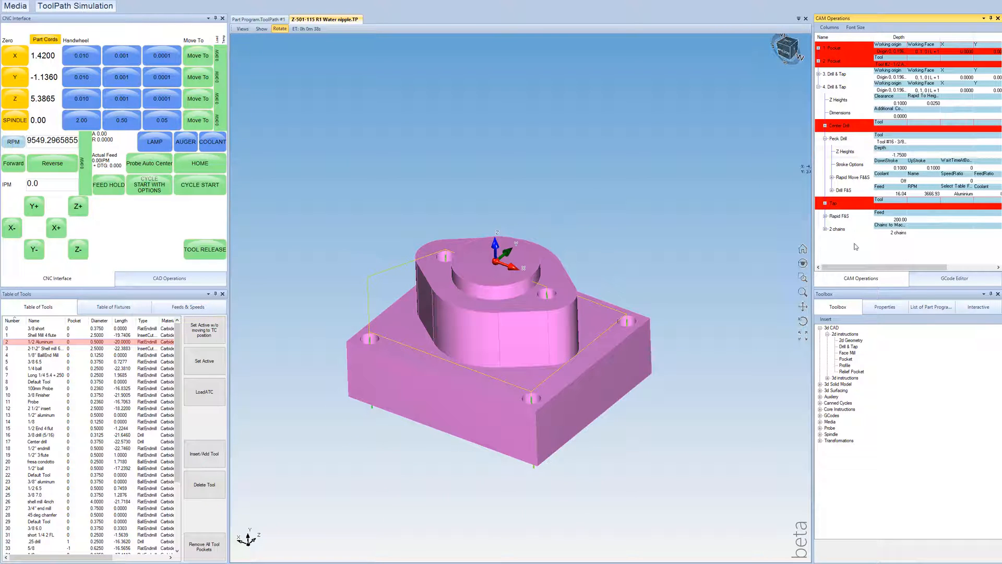
{"action": "left_click_drag", "start_coordinate": [501, 252], "coordinate": [491, 295]}
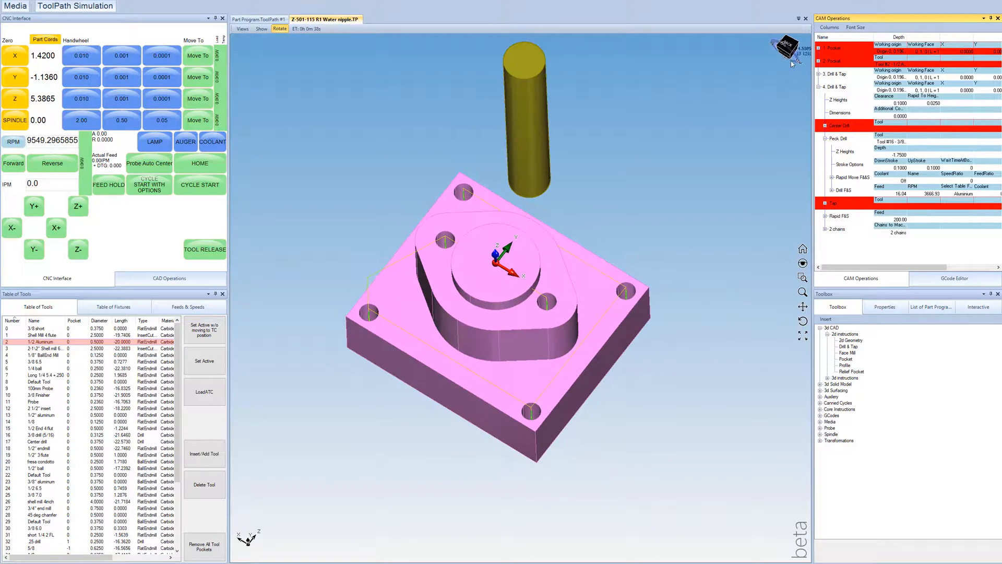
Step: Comment out both Drill & Tap operations, the corner-hole one and the flange-hole one
{"action": "left_click", "coordinate": [818, 86]}
{"action": "left_click", "coordinate": [832, 73]}
{"action": "left_click", "coordinate": [832, 87], "text": "shift"}
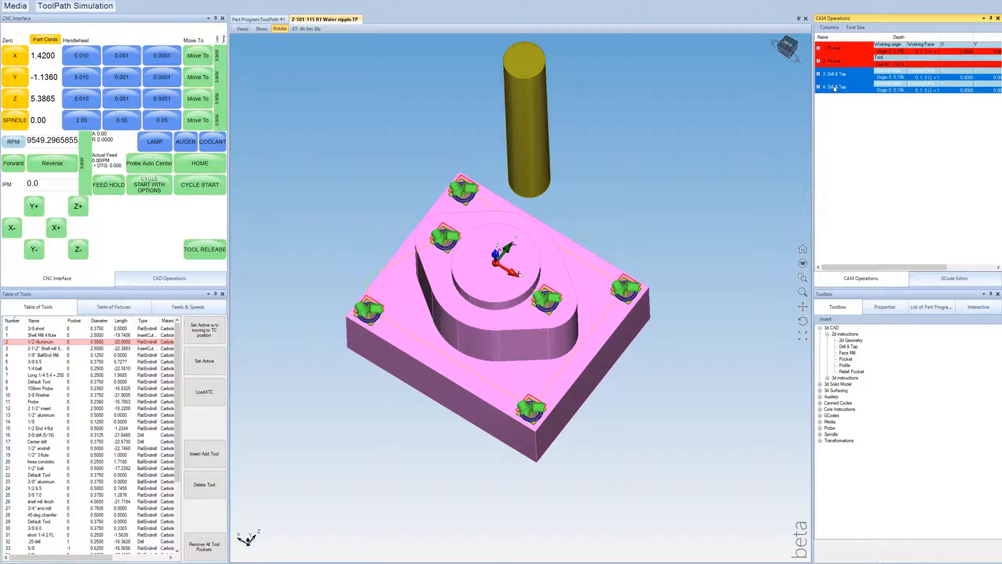
{"action": "right_click", "coordinate": [834, 87]}
{"action": "left_click", "coordinate": [858, 118]}
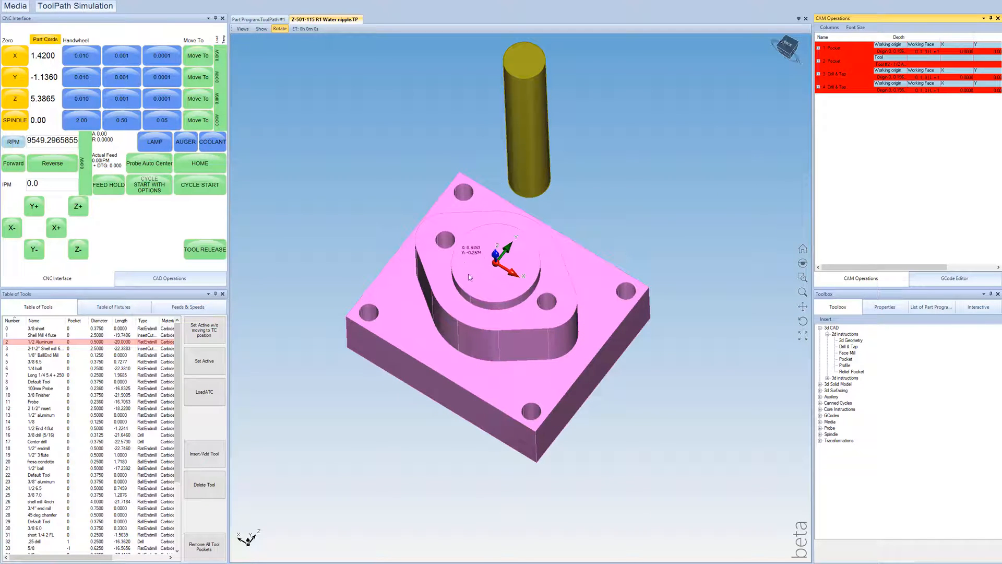
Step: Insert a third 2D Pocket operation after the two Drill & Tap operations for the counterbores on the block's underside
{"action": "left_click_drag", "start_coordinate": [455, 298], "coordinate": [443, 248]}
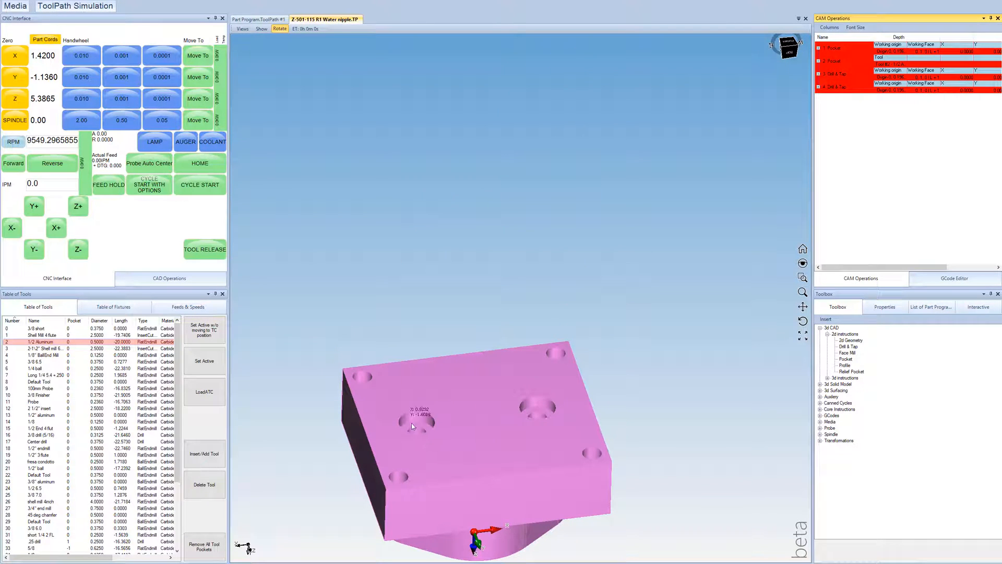
{"action": "left_click_drag", "start_coordinate": [554, 434], "coordinate": [534, 475]}
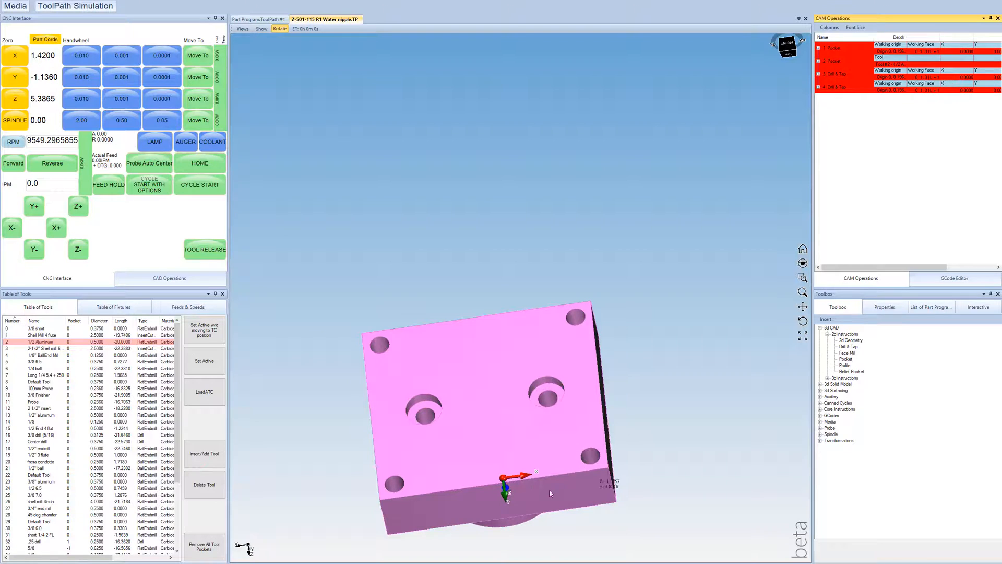
{"action": "middle_click_drag", "start_coordinate": [451, 423], "coordinate": [452, 362]}
{"action": "middle_click_drag", "start_coordinate": [712, 512], "coordinate": [692, 531]}
{"action": "middle_click_drag", "start_coordinate": [447, 393], "coordinate": [396, 405]}
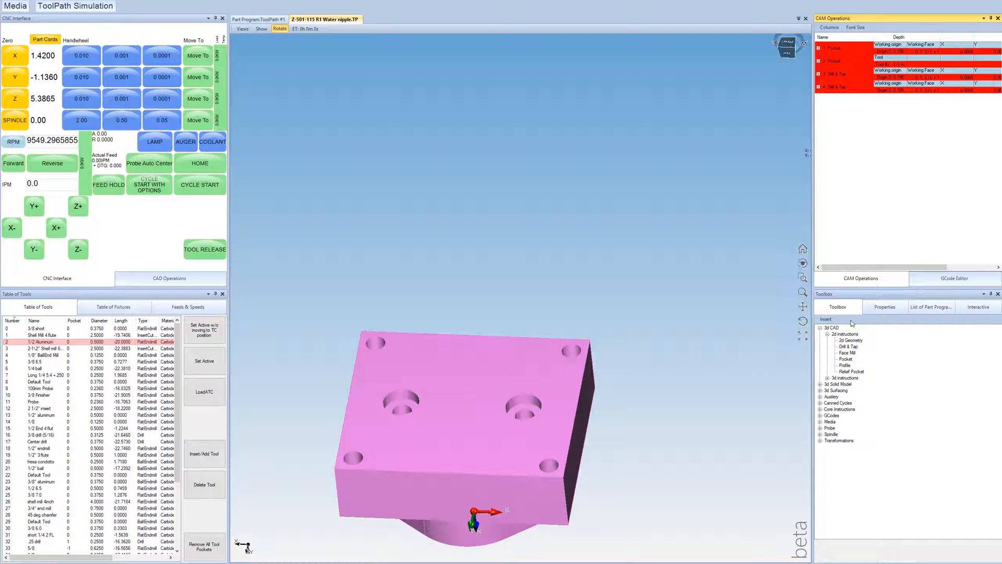
{"action": "left_click", "coordinate": [929, 308]}
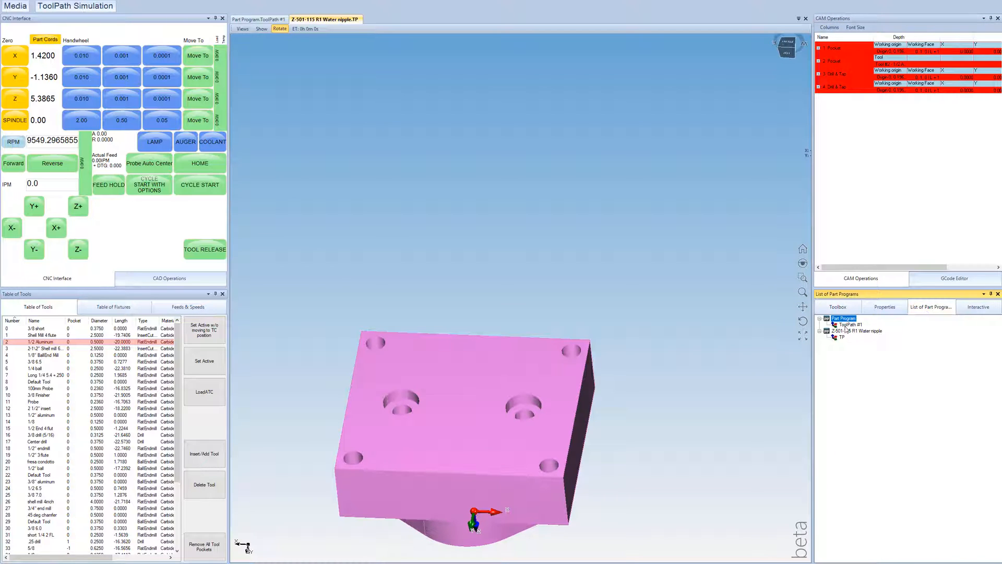
{"action": "left_click", "coordinate": [839, 308]}
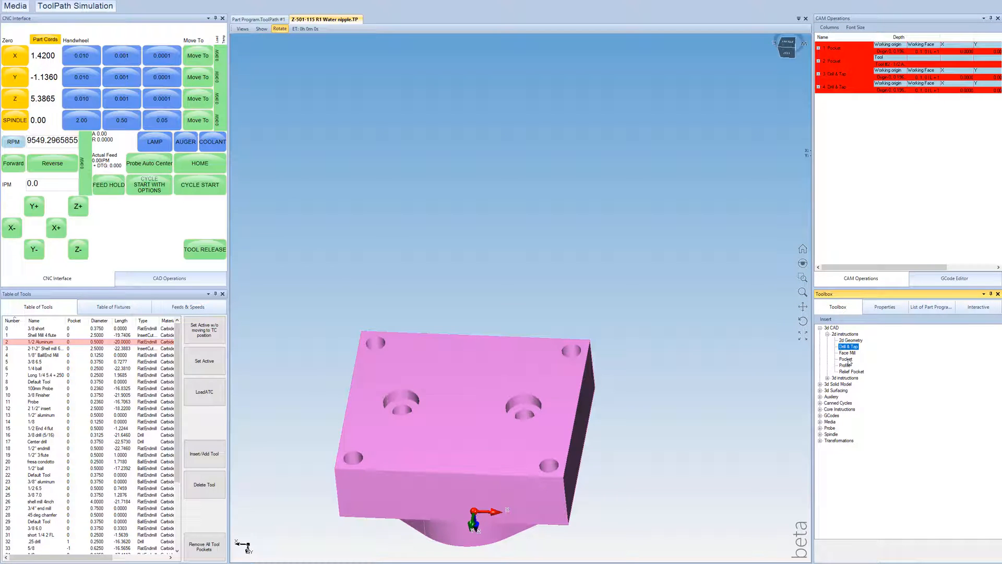
{"action": "left_click", "coordinate": [846, 359]}
{"action": "left_click", "coordinate": [881, 171]}
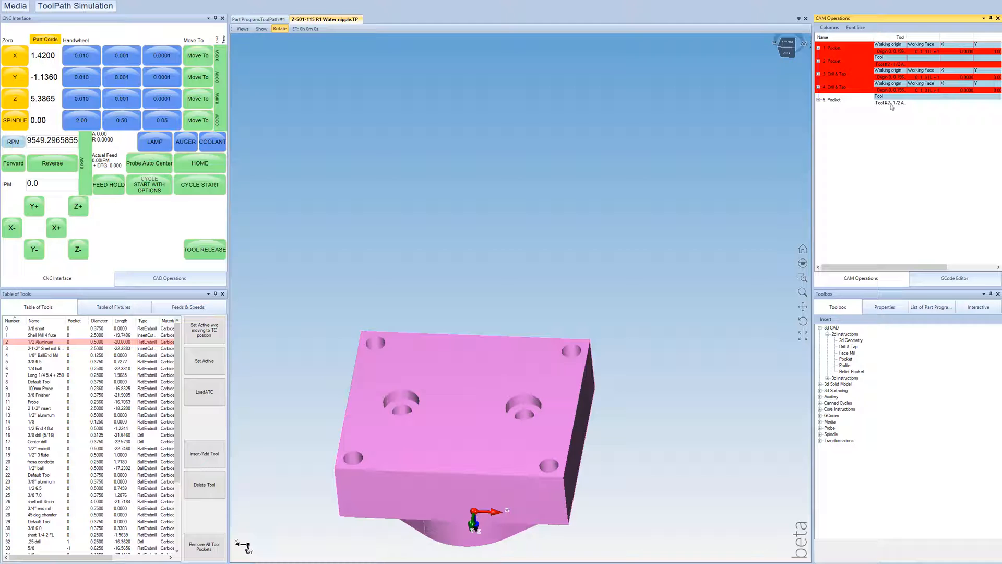
Step: Assign tool 10, the 3/8 Finisher, to the new Pocket operation
{"action": "double_click", "coordinate": [892, 104]}
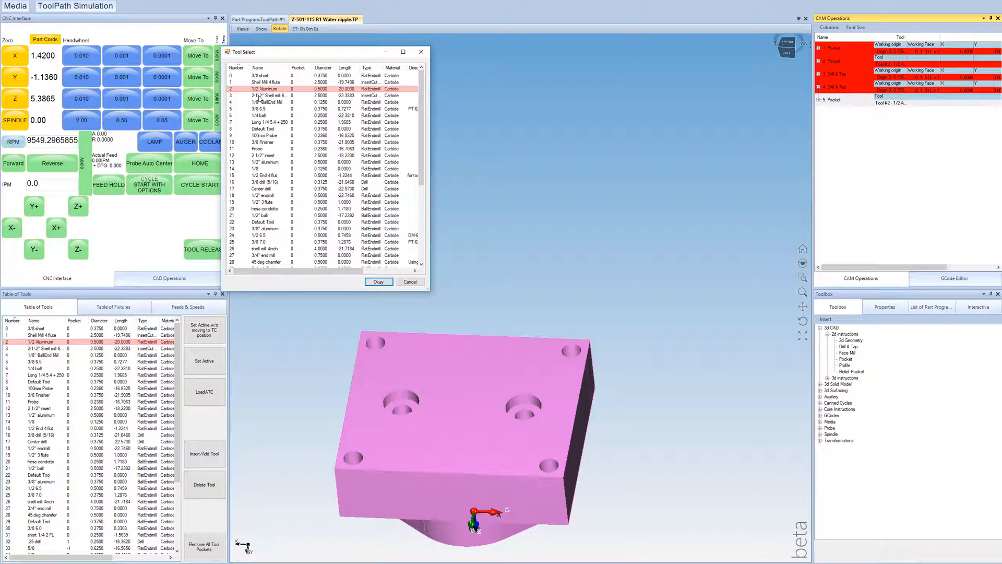
{"action": "left_click", "coordinate": [255, 143]}
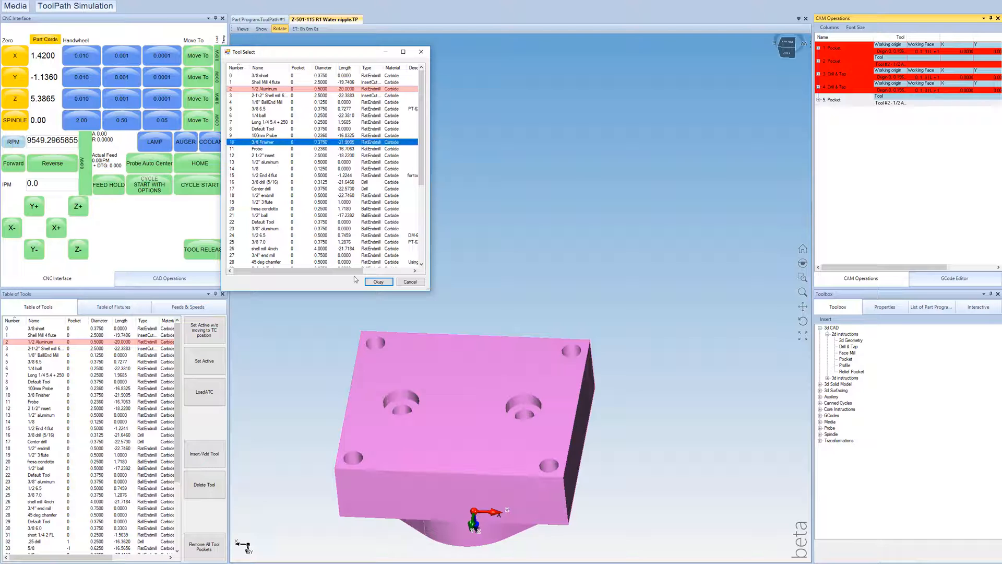
{"action": "left_click", "coordinate": [379, 282]}
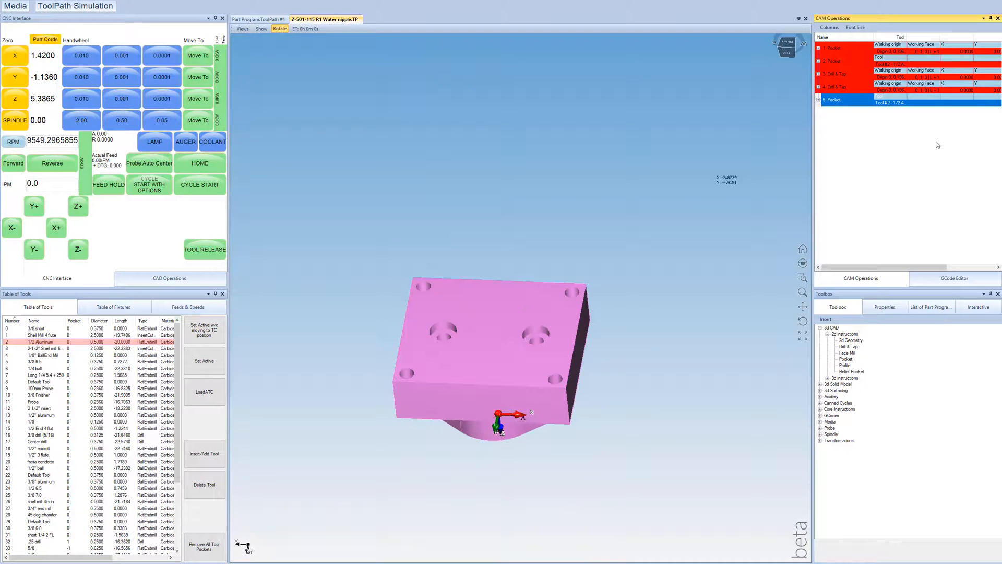
Step: Set the new Pocket's working origin at a corner hole's arc center on the underside, with Z pointing away from the block
{"action": "left_click", "coordinate": [818, 99]}
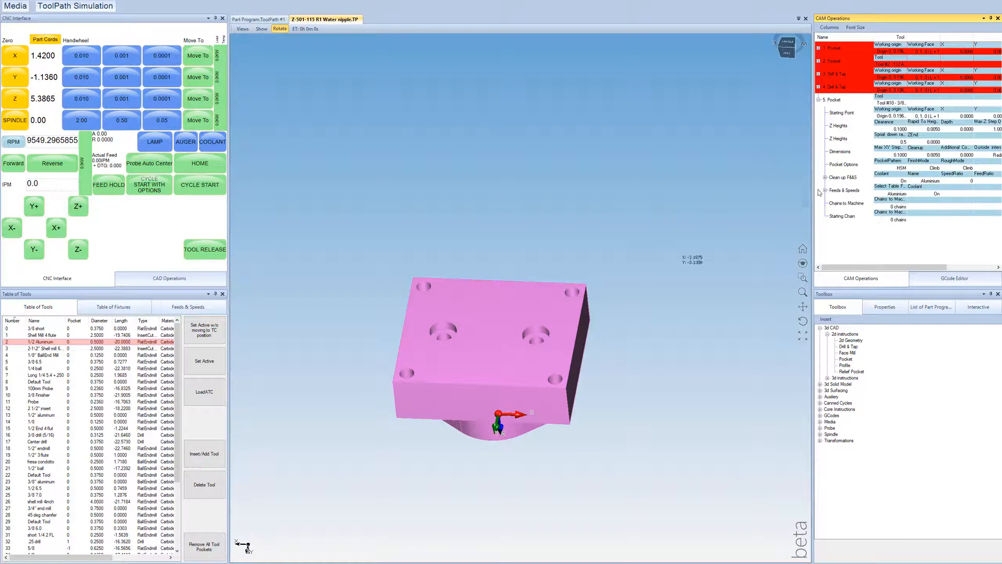
{"action": "left_click", "coordinate": [900, 117]}
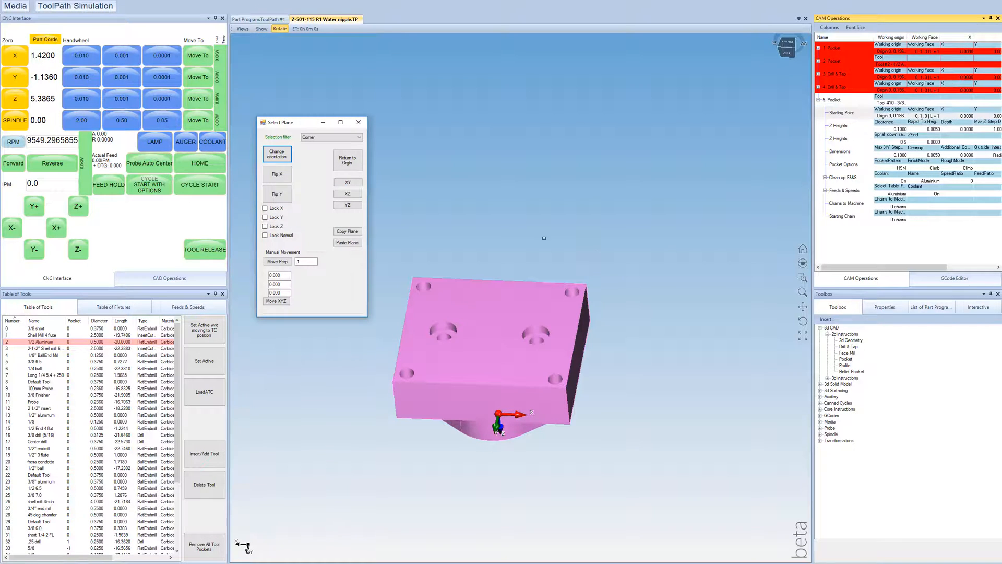
{"action": "left_click", "coordinate": [314, 138]}
{"action": "left_click", "coordinate": [313, 151]}
{"action": "scroll", "coordinate": [562, 288], "scroll_direction": "up", "scroll_amount": 3}
{"action": "scroll", "coordinate": [547, 289], "scroll_direction": "up", "scroll_amount": 2}
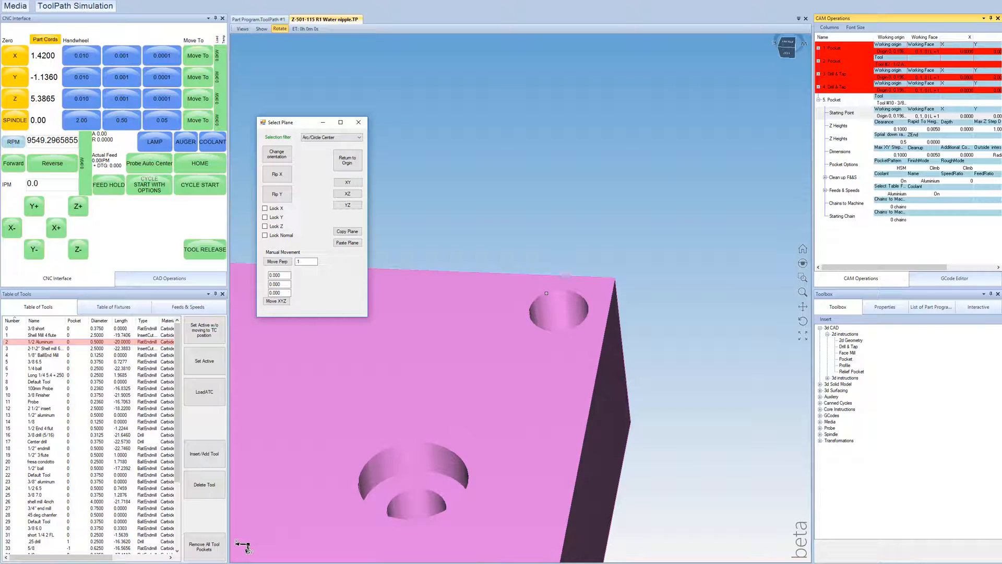
{"action": "left_click", "coordinate": [546, 294]}
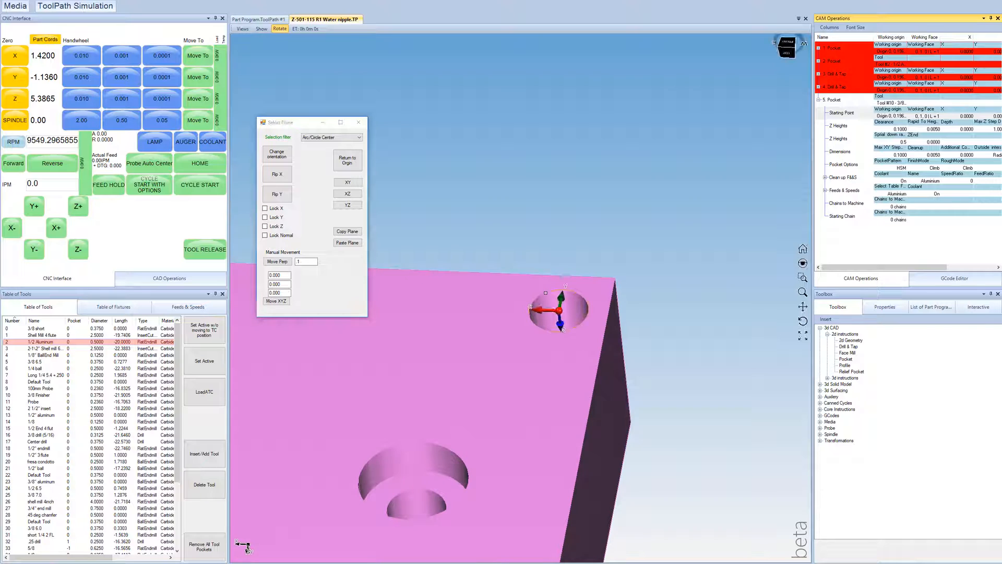
{"action": "left_click", "coordinate": [284, 159]}
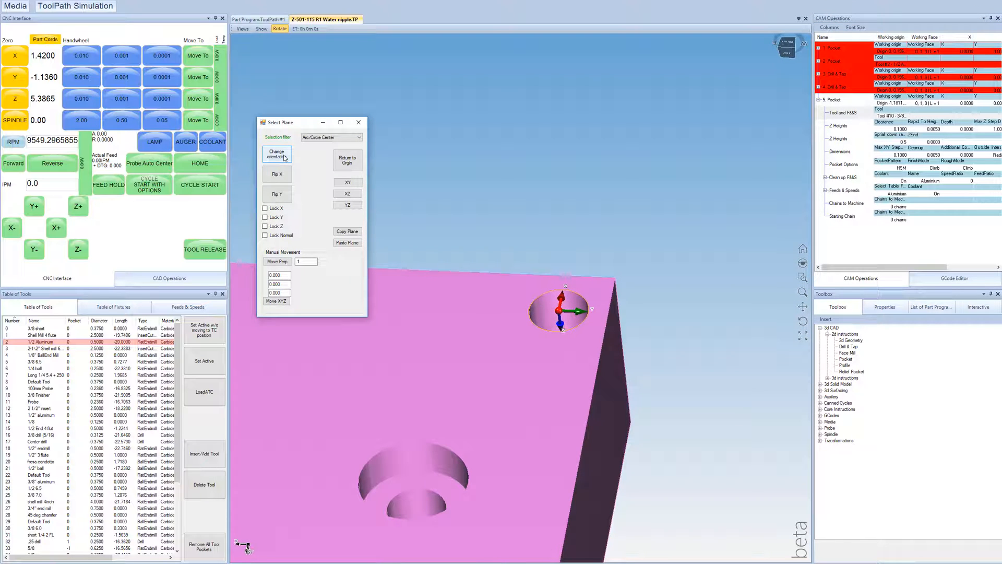
{"action": "left_click", "coordinate": [277, 193]}
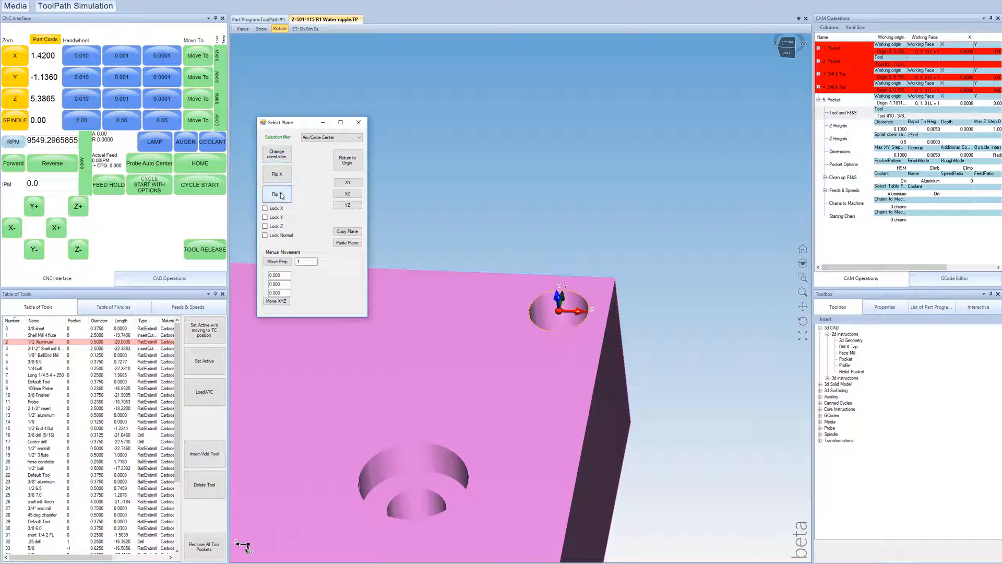
{"action": "left_click", "coordinate": [359, 122]}
{"action": "left_click_drag", "start_coordinate": [451, 327], "coordinate": [664, 409]}
{"action": "middle_click_drag", "start_coordinate": [664, 409], "coordinate": [659, 415]}
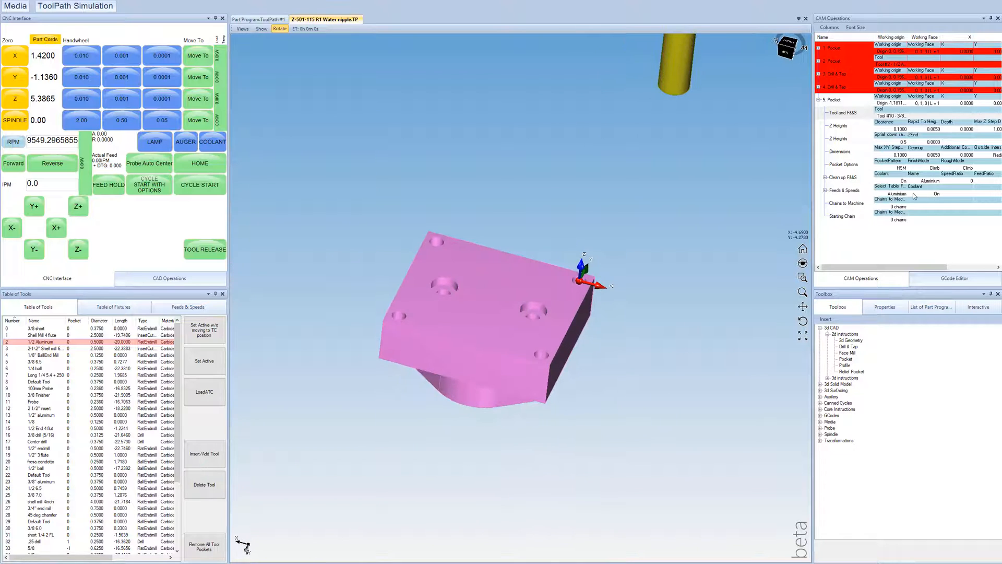
Step: Chain the circular floor edges of the two underside counterbores as the new Pocket operation's chains to machine
{"action": "left_click", "coordinate": [896, 211]}
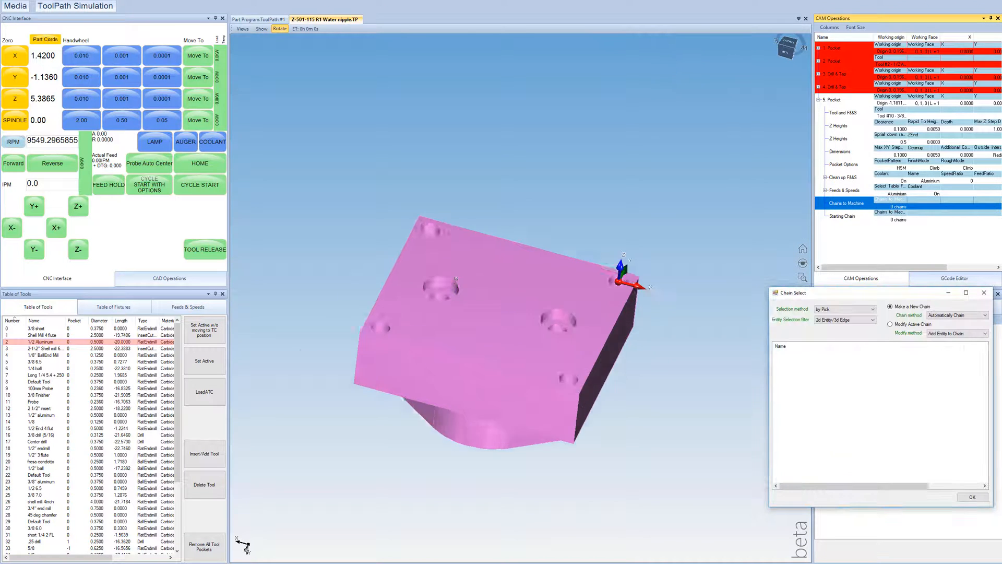
{"action": "scroll", "coordinate": [421, 295], "scroll_direction": "up", "scroll_amount": 5}
{"action": "left_click", "coordinate": [422, 295]}
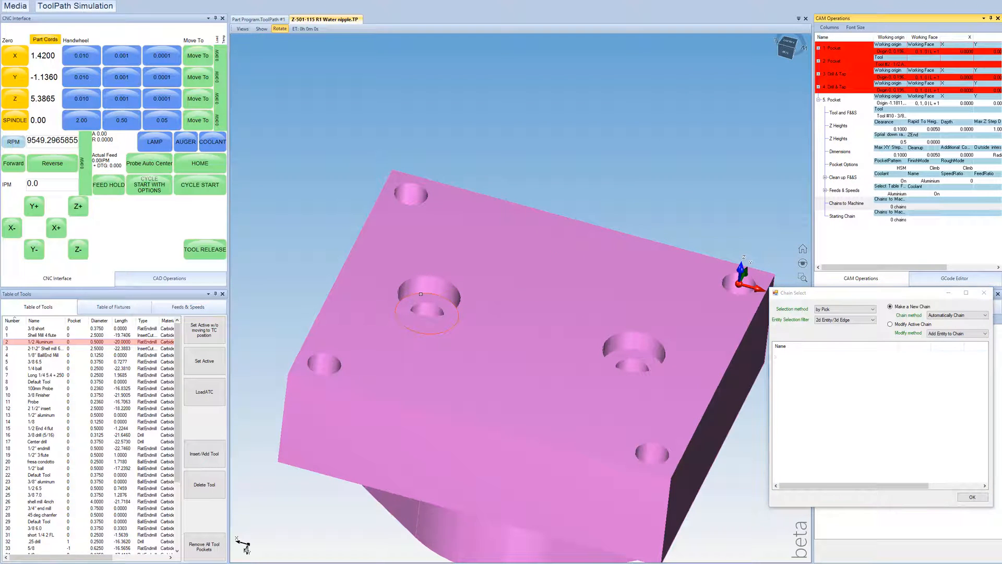
{"action": "left_click", "coordinate": [624, 350]}
{"action": "left_click", "coordinate": [970, 497]}
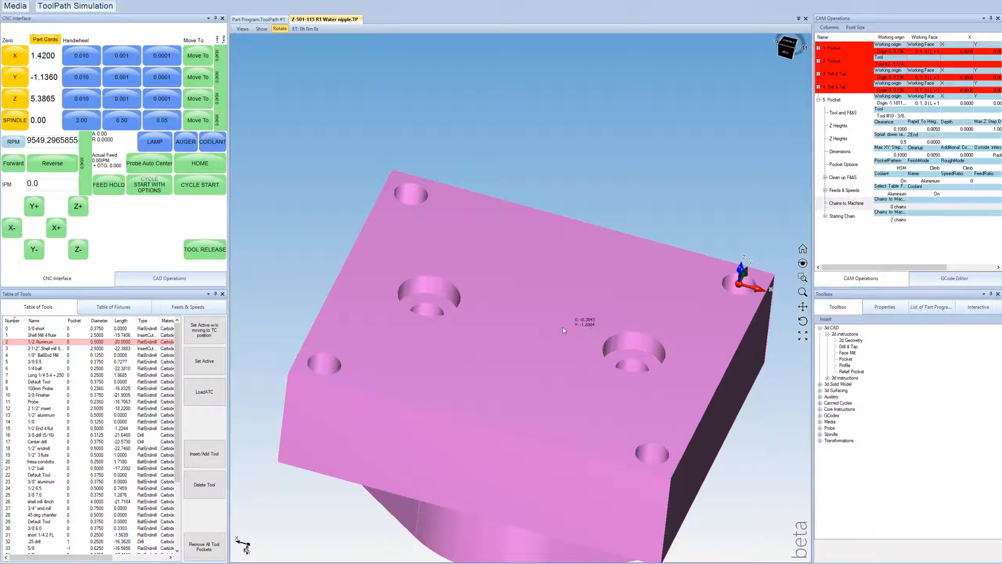
Step: Examine the counterbore pocket paths on the underside and the block's opposite face with the flange recess
{"action": "scroll", "coordinate": [659, 269], "scroll_direction": "down", "scroll_amount": 3}
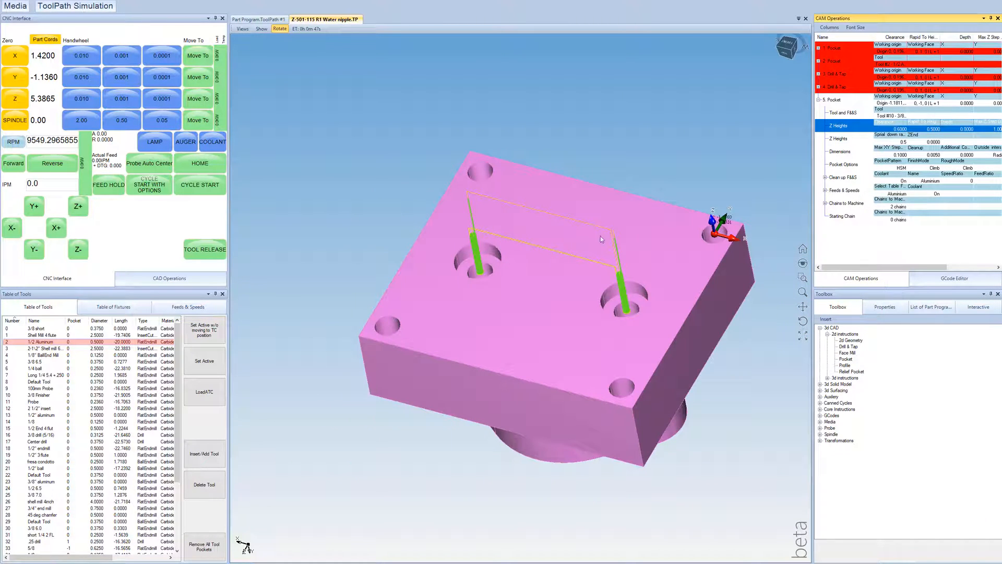
{"action": "left_click_drag", "start_coordinate": [600, 236], "coordinate": [459, 293]}
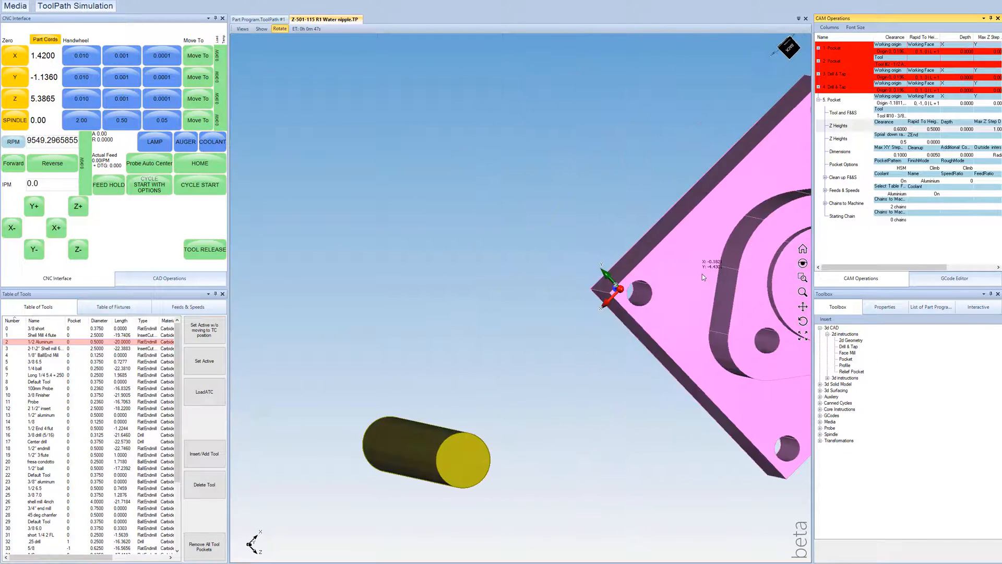
{"action": "scroll", "coordinate": [460, 292], "scroll_direction": "down", "scroll_amount": 5}
{"action": "scroll", "coordinate": [604, 289], "scroll_direction": "up", "scroll_amount": 4}
{"action": "left_click_drag", "start_coordinate": [583, 292], "coordinate": [478, 250]}
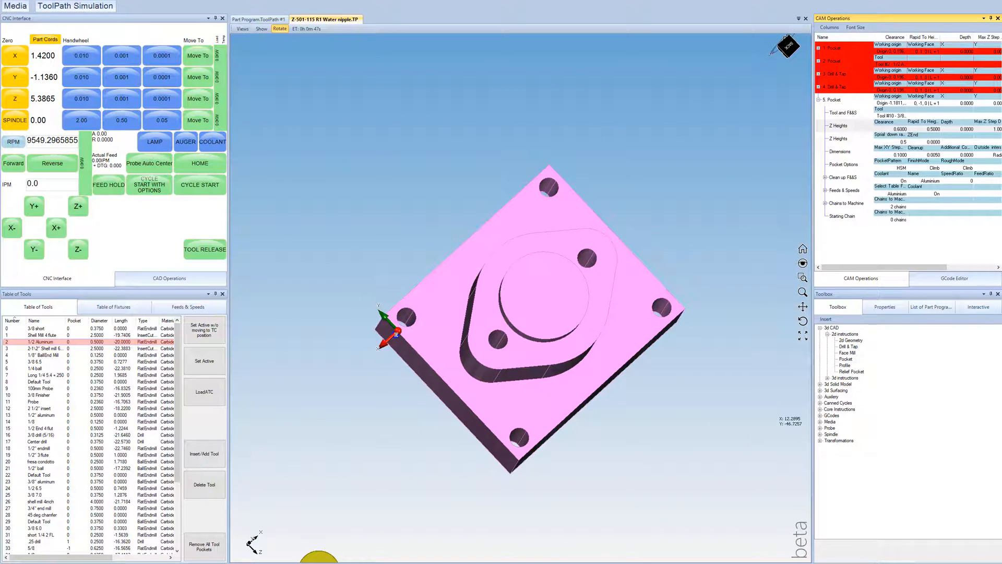